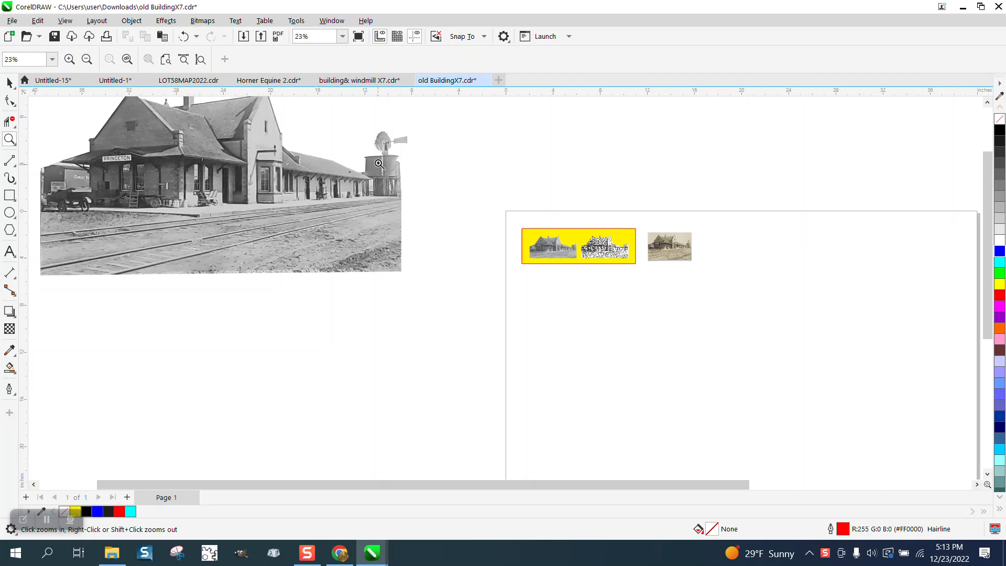
Step: Examine the depot images around the page and the faint caption along the lower edge of the sepia photo
{"action": "right_click", "coordinate": [393, 164]}
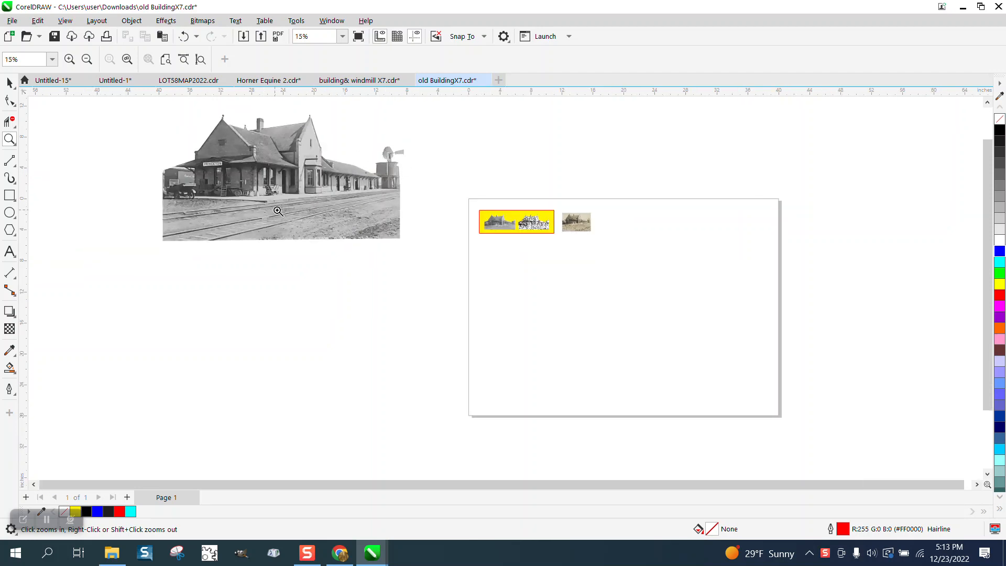
{"action": "left_click_drag", "start_coordinate": [159, 110], "coordinate": [492, 291]}
{"action": "right_click", "coordinate": [216, 229]}
{"action": "right_click", "coordinate": [220, 227]}
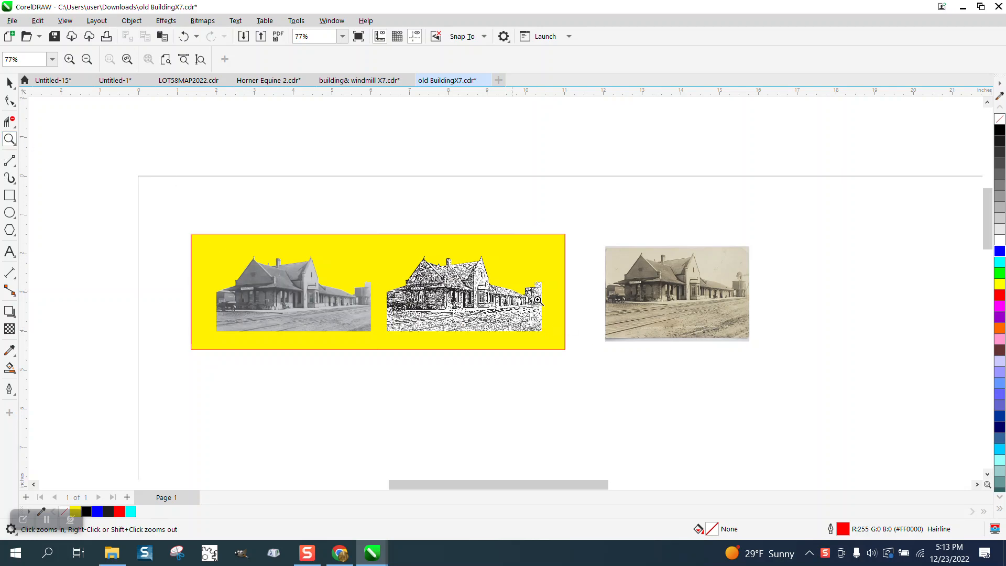
{"action": "left_click_drag", "start_coordinate": [657, 321], "coordinate": [752, 350]}
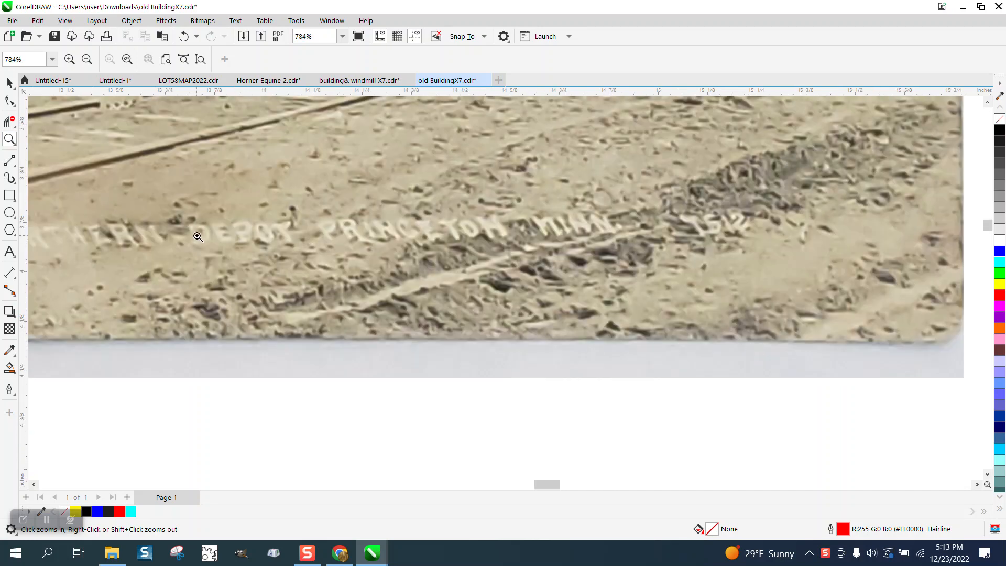
{"action": "scroll", "coordinate": [194, 242], "scroll_direction": "down", "scroll_amount": 2}
{"action": "scroll", "coordinate": [453, 231], "scroll_direction": "down", "scroll_amount": 6}
{"action": "scroll", "coordinate": [483, 232], "scroll_direction": "down", "scroll_amount": 6}
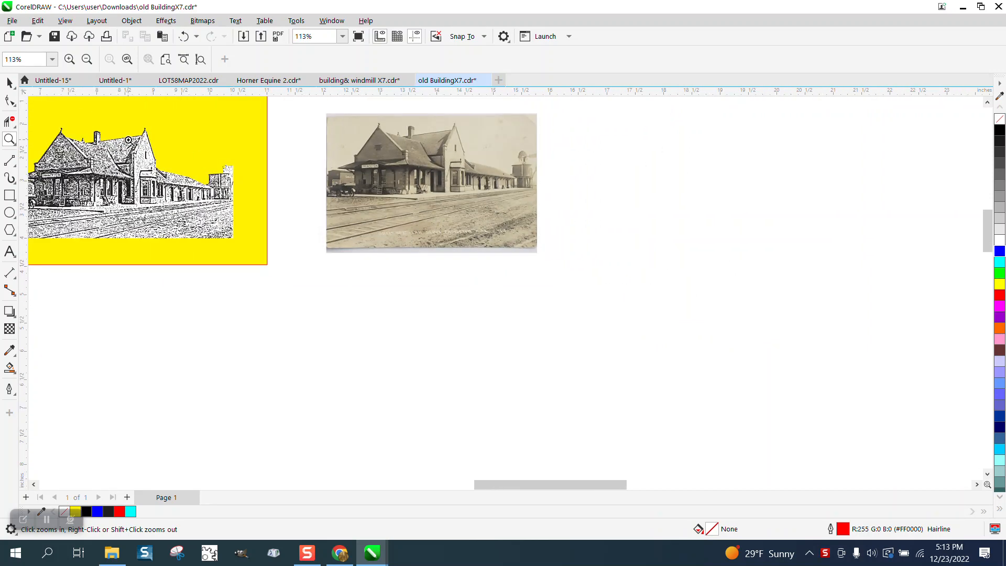
Step: Inspect the water tower end of the black-and-white depot image and compare it with the sepia photo
{"action": "left_click", "coordinate": [9, 82]}
{"action": "left_click", "coordinate": [391, 171]}
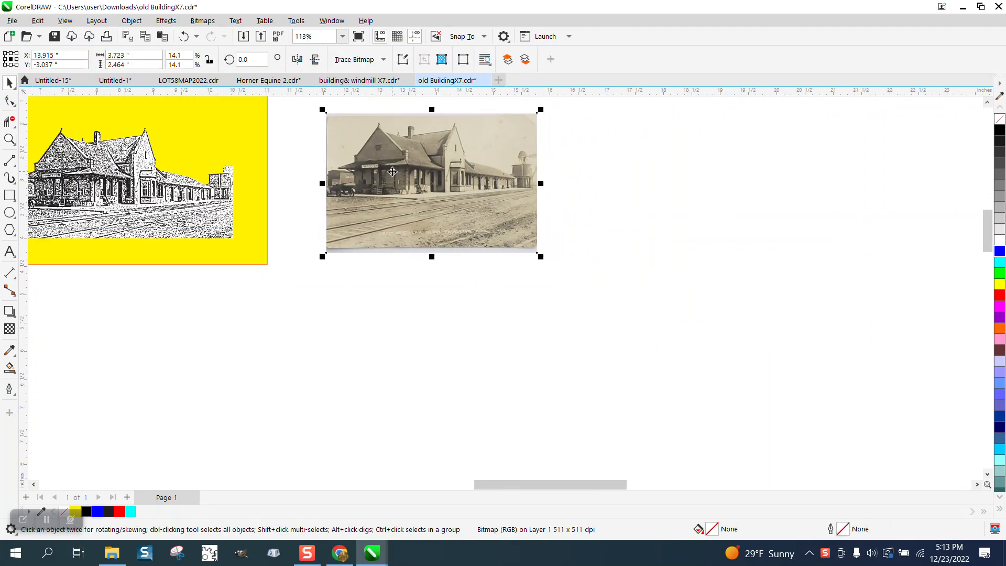
{"action": "left_click", "coordinate": [10, 139]}
{"action": "left_click_drag", "start_coordinate": [139, 155], "coordinate": [253, 219]}
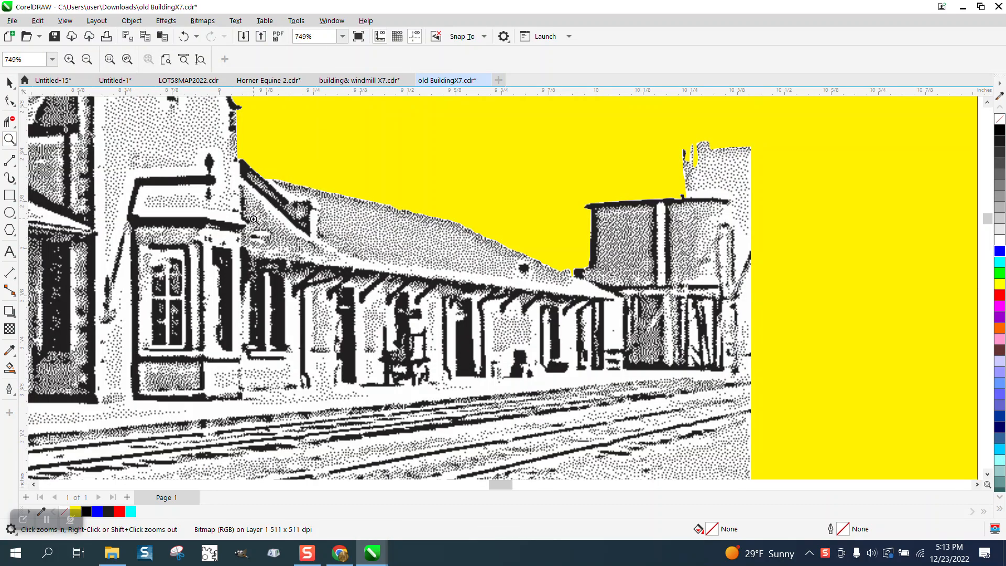
{"action": "scroll", "coordinate": [254, 219], "scroll_direction": "down", "scroll_amount": 5}
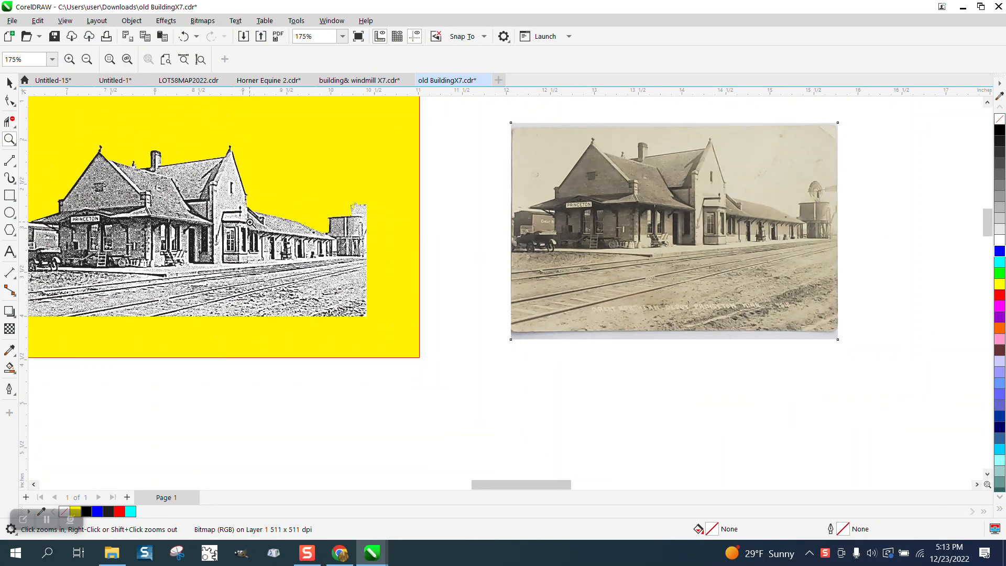
{"action": "key", "text": "space"}
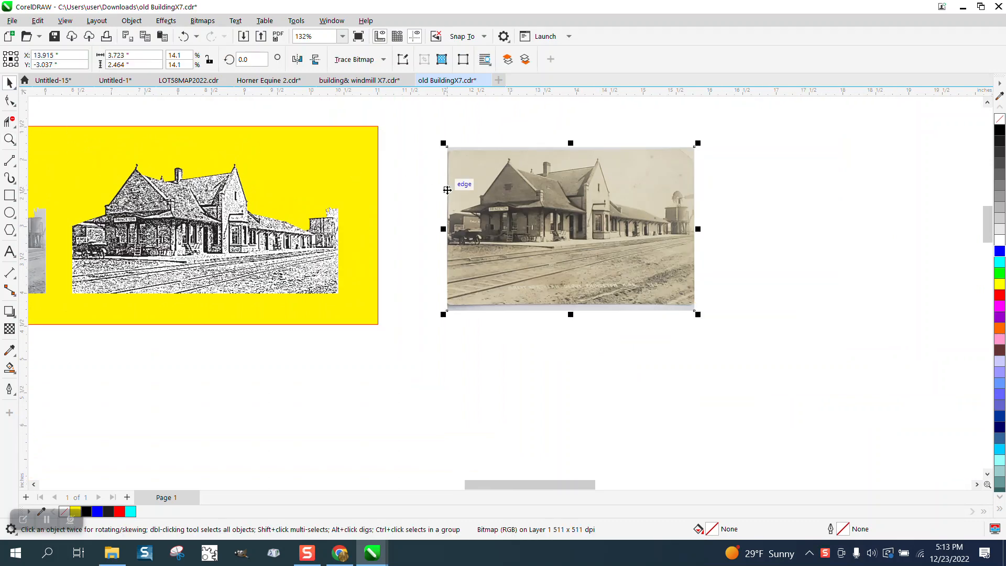
{"action": "left_click", "coordinate": [10, 139]}
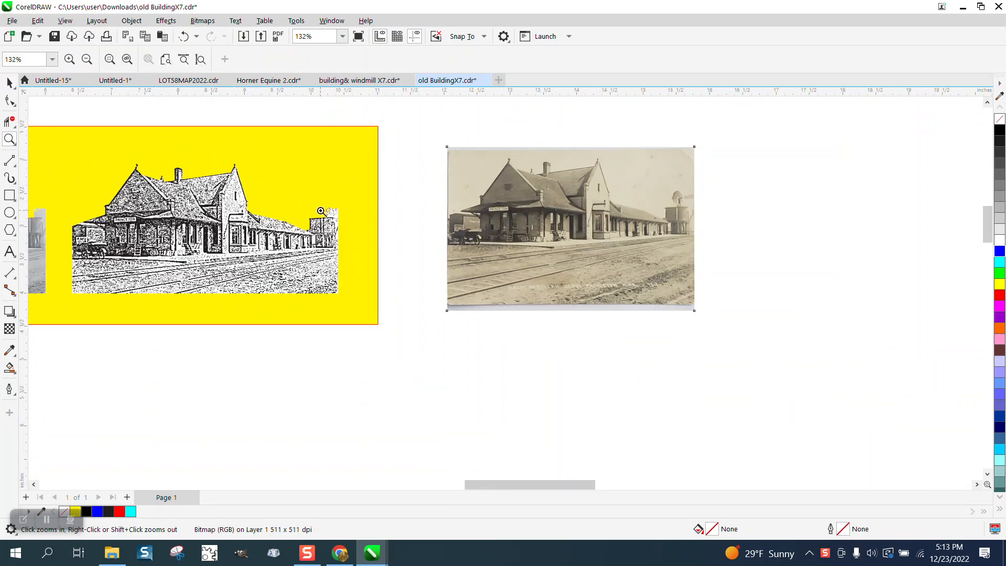
{"action": "left_click_drag", "start_coordinate": [321, 212], "coordinate": [364, 227]}
{"action": "scroll", "coordinate": [335, 236], "scroll_direction": "down", "scroll_amount": 4}
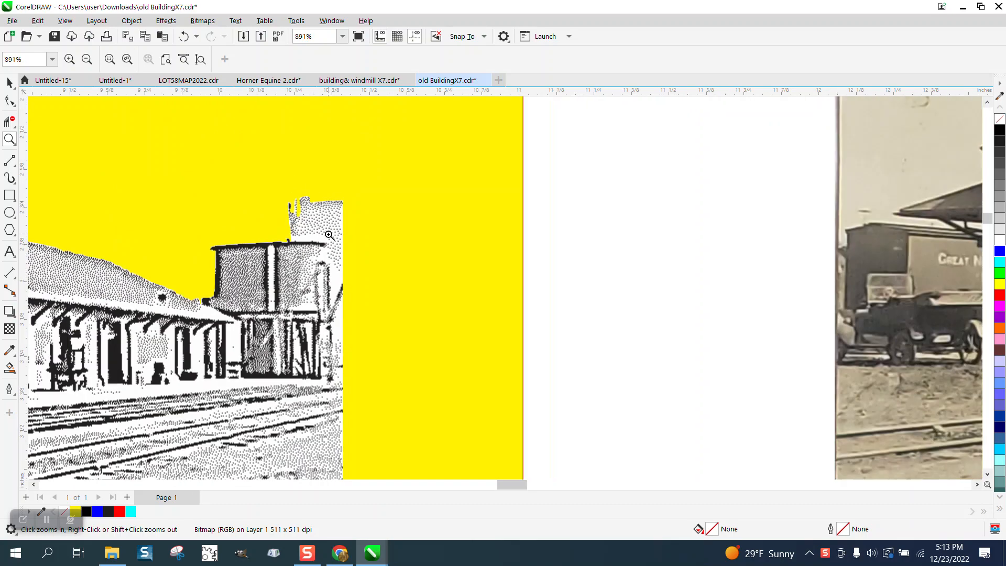
{"action": "scroll", "coordinate": [310, 236], "scroll_direction": "down", "scroll_amount": 3}
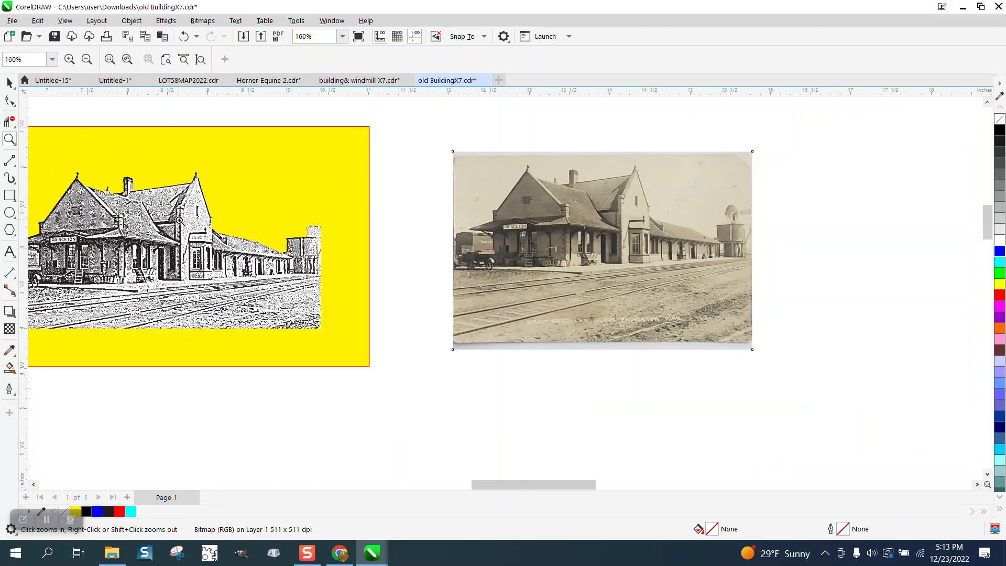
{"action": "scroll", "coordinate": [180, 224], "scroll_direction": "down", "scroll_amount": 1}
Step: With nothing selected, set the document's nudge distance to 4 inches
{"action": "left_click", "coordinate": [10, 84]}
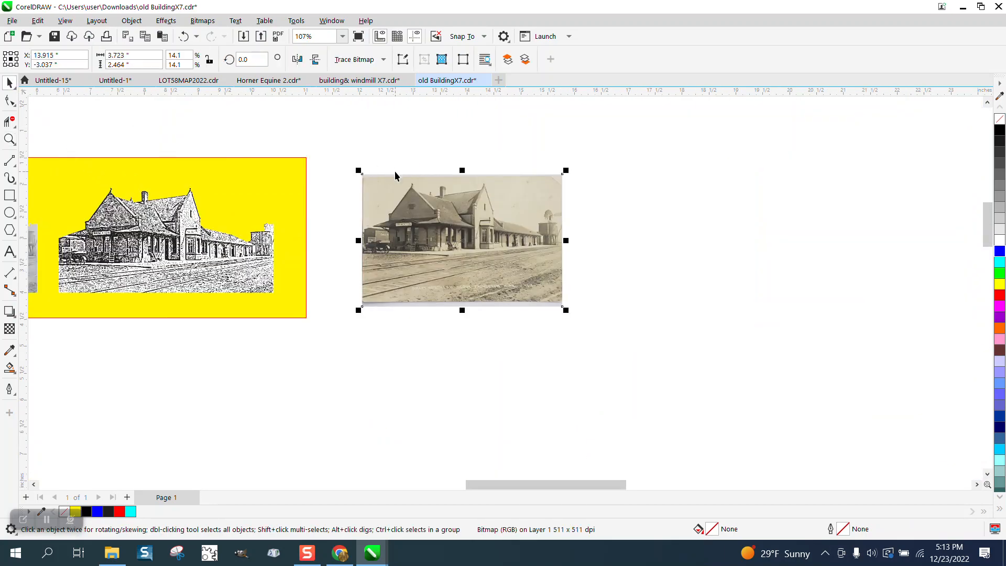
{"action": "left_click", "coordinate": [313, 118]}
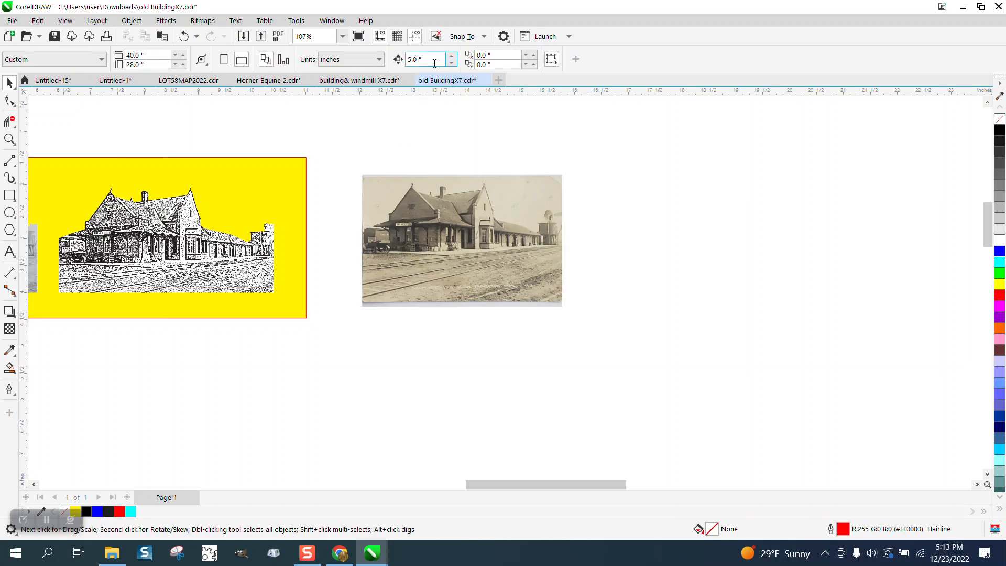
{"action": "left_click_drag", "start_coordinate": [433, 60], "coordinate": [392, 64]}
{"action": "type", "text": "4"}
{"action": "key", "text": "Return"}
Step: Duplicate the sepia depot photo and nudge the copy 4 inches to the right
{"action": "left_click", "coordinate": [448, 181]}
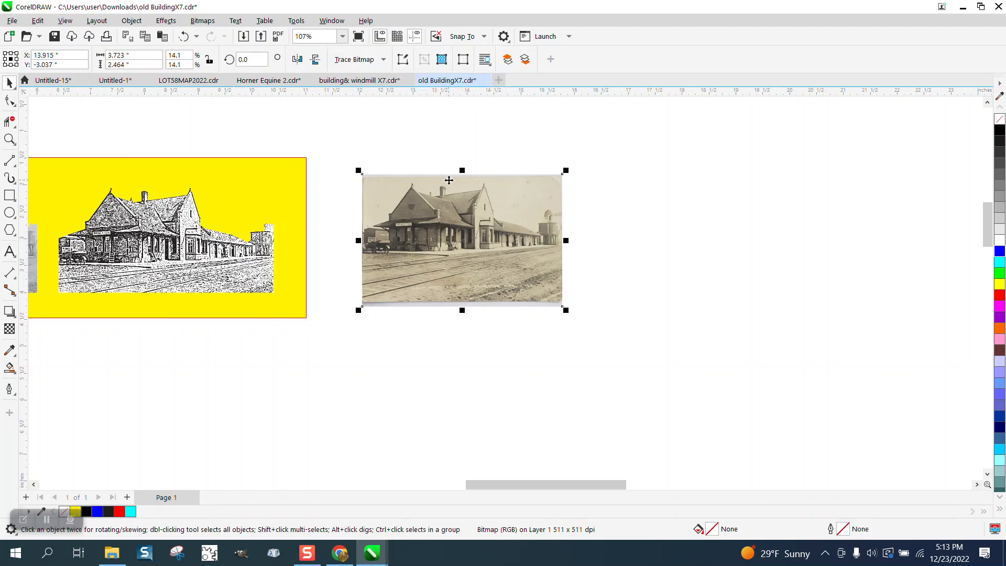
{"action": "key", "text": "KP_Add"}
{"action": "key", "text": "Right"}
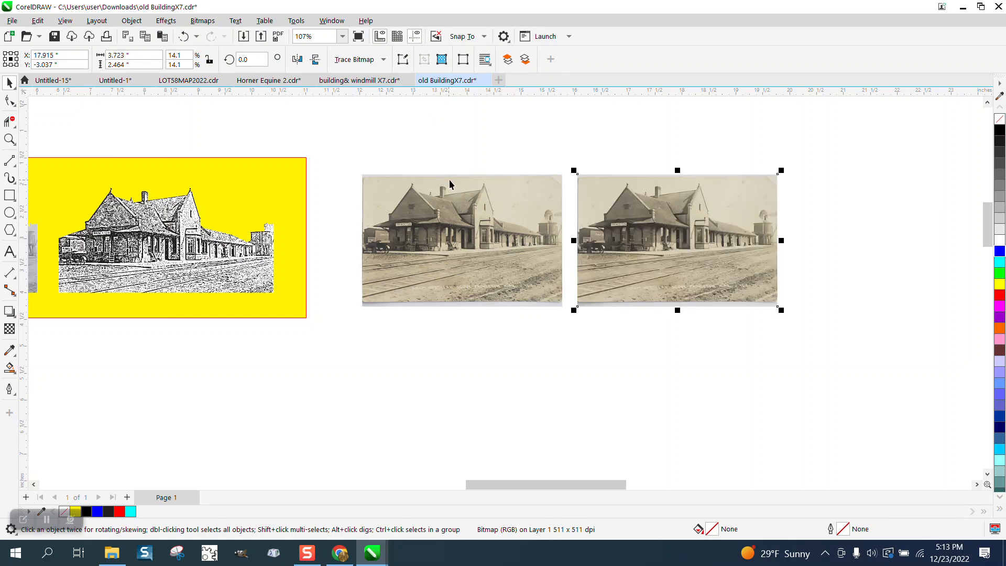
Step: Convert the original sepia photo to a 300 dpi Grayscale (8-bit) bitmap and place a duplicate 8 inches to its right
{"action": "left_click", "coordinate": [518, 209]}
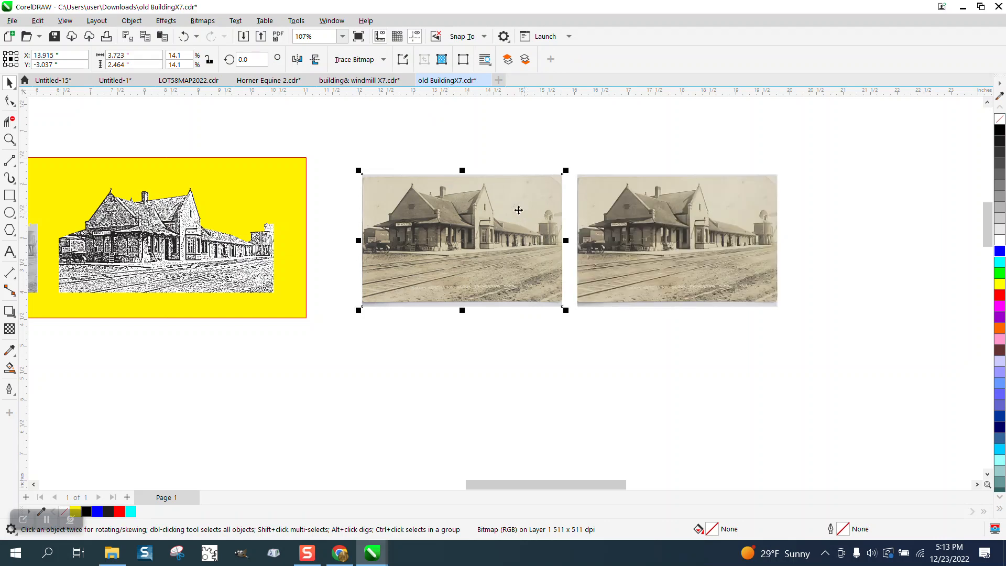
{"action": "left_click", "coordinate": [202, 21]}
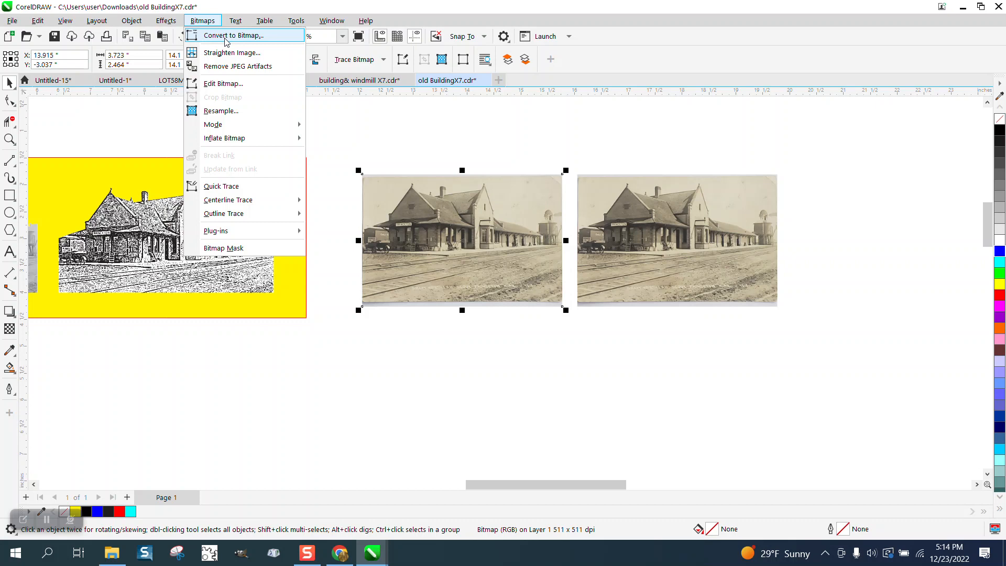
{"action": "left_click", "coordinate": [225, 37]}
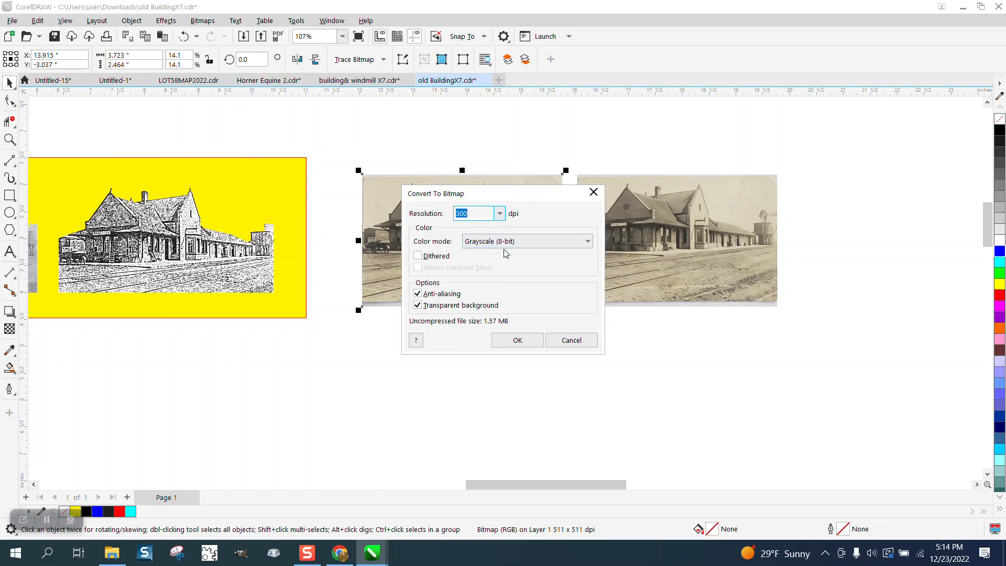
{"action": "left_click", "coordinate": [511, 342]}
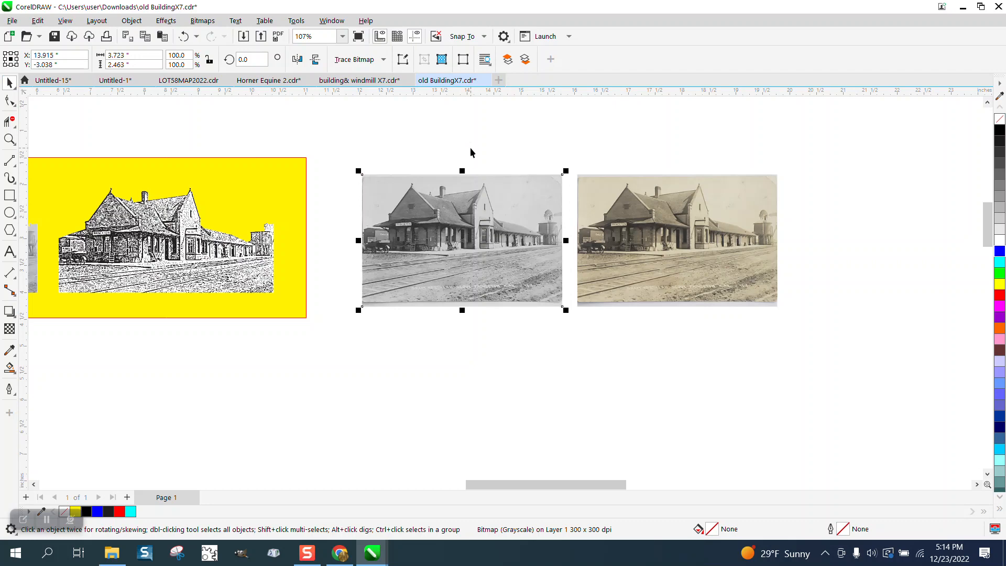
{"action": "key", "text": "ctrl+d"}
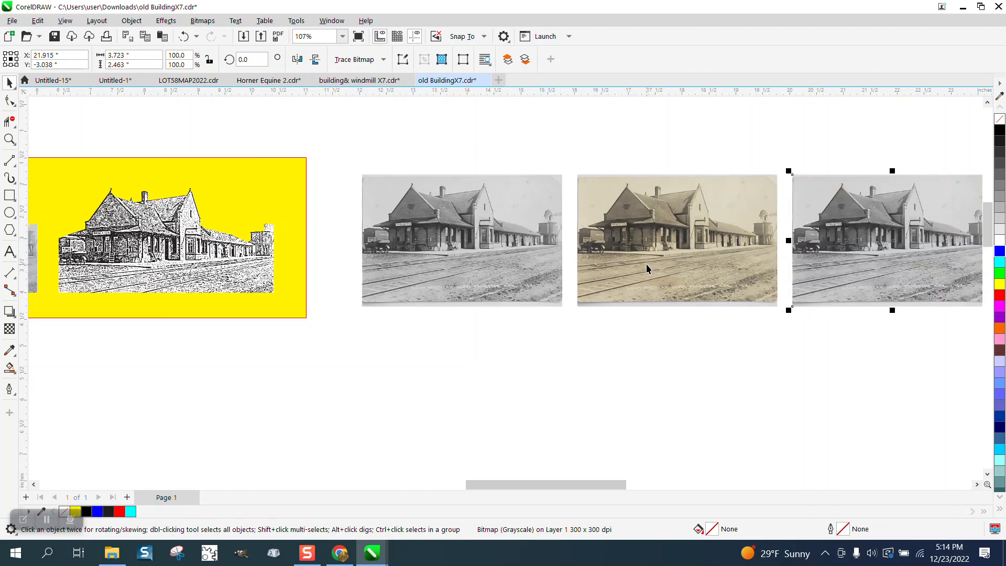
{"action": "scroll", "coordinate": [646, 268], "scroll_direction": "down", "scroll_amount": 2}
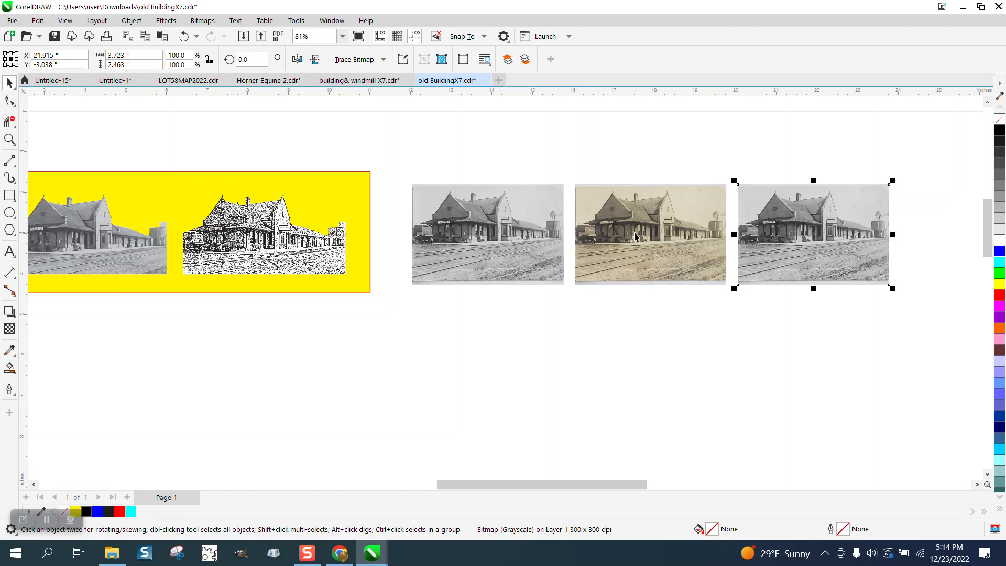
Step: Trace the original grayscale photo as an Outline Trace of type Clipart with Detail set to 100
{"action": "left_click", "coordinate": [10, 138]}
{"action": "left_click_drag", "start_coordinate": [386, 161], "coordinate": [463, 246]}
{"action": "left_click", "coordinate": [9, 82]}
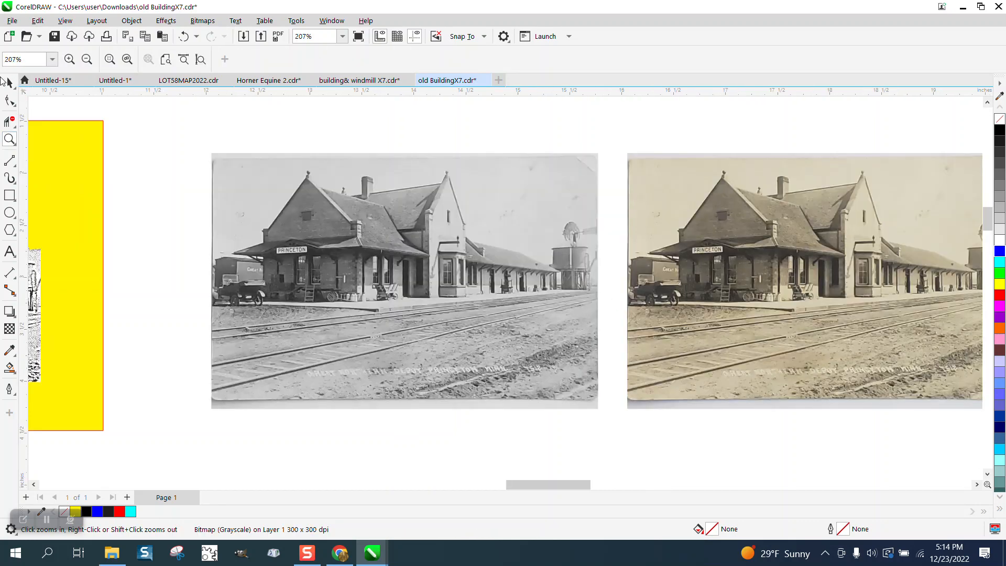
{"action": "left_click", "coordinate": [423, 225]}
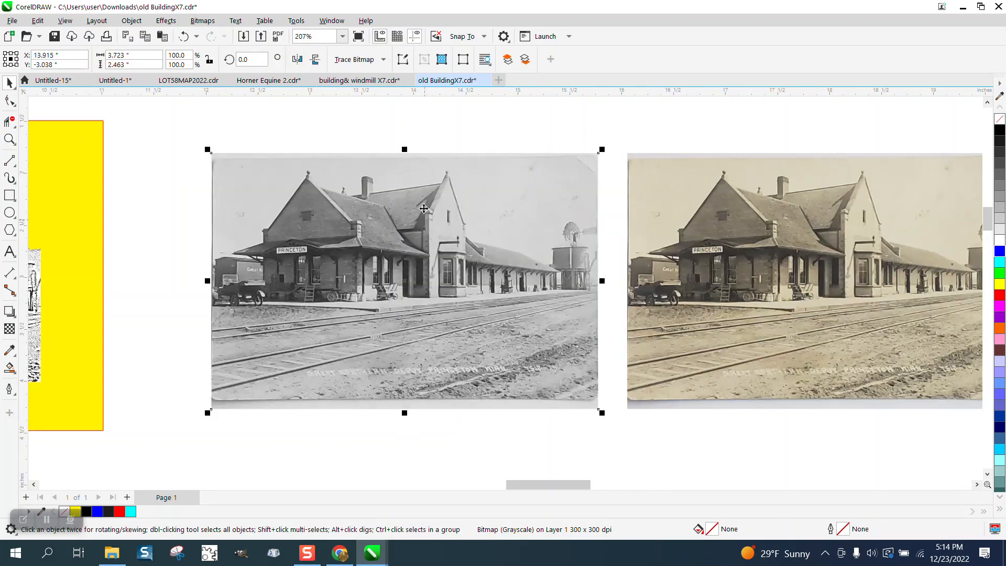
{"action": "left_click", "coordinate": [383, 61]}
{"action": "mouse_move", "coordinate": [384, 105]}
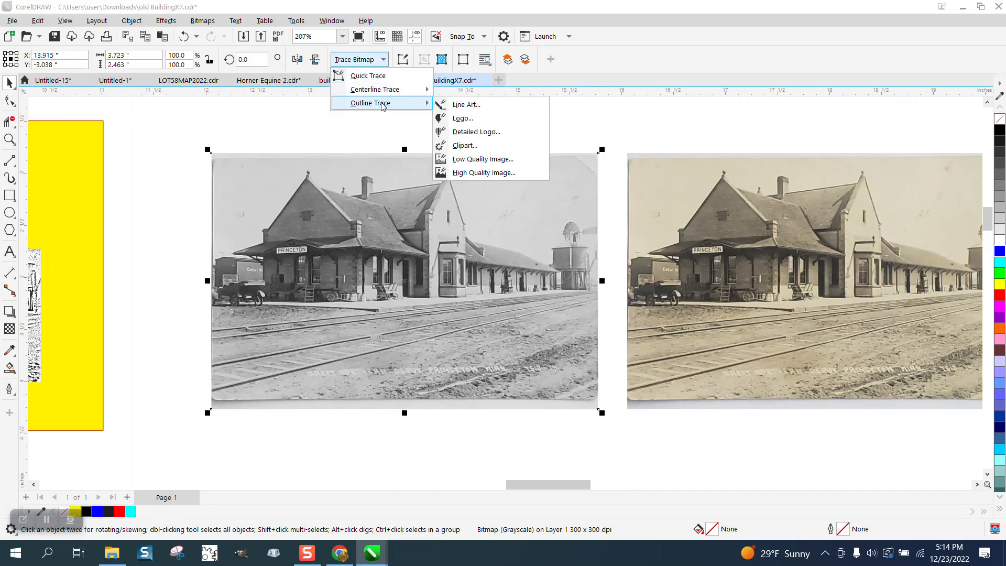
{"action": "left_click", "coordinate": [458, 146]}
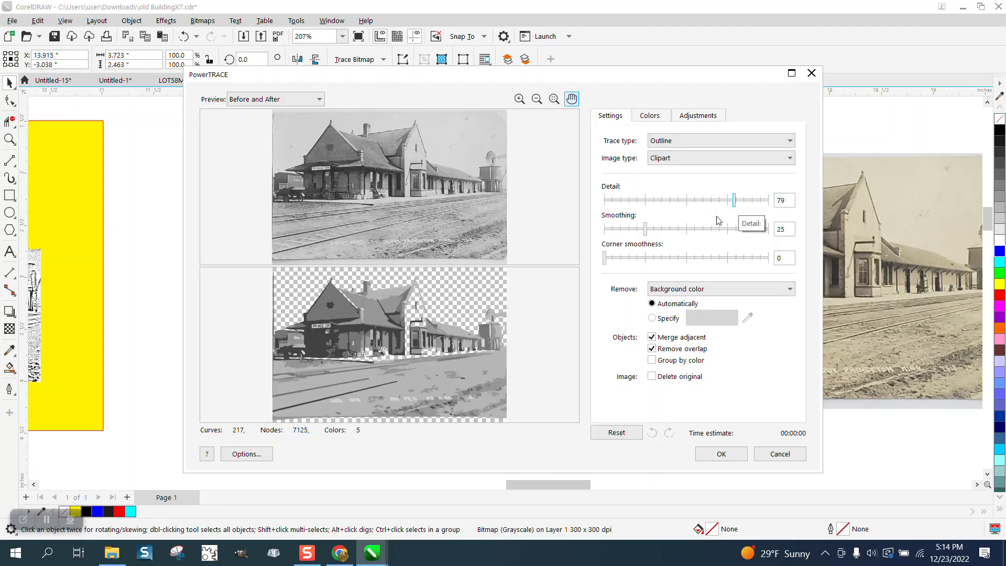
{"action": "left_click_drag", "start_coordinate": [737, 209], "coordinate": [781, 208]}
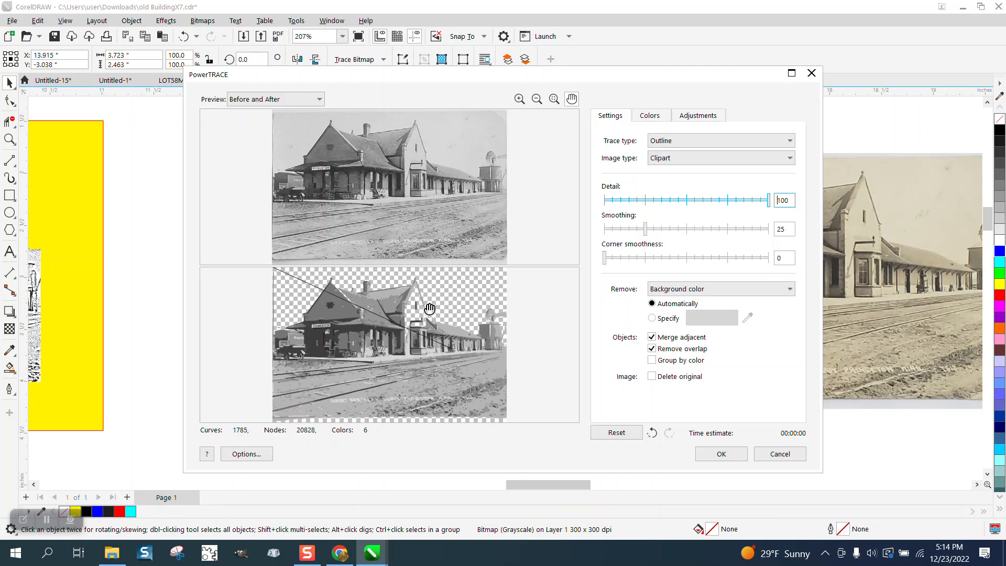
{"action": "left_click", "coordinate": [717, 453]}
Step: Move the traced vector group 4 inches down and 4 inches right, clear of the photos
{"action": "scroll", "coordinate": [428, 207], "scroll_direction": "down", "scroll_amount": 4}
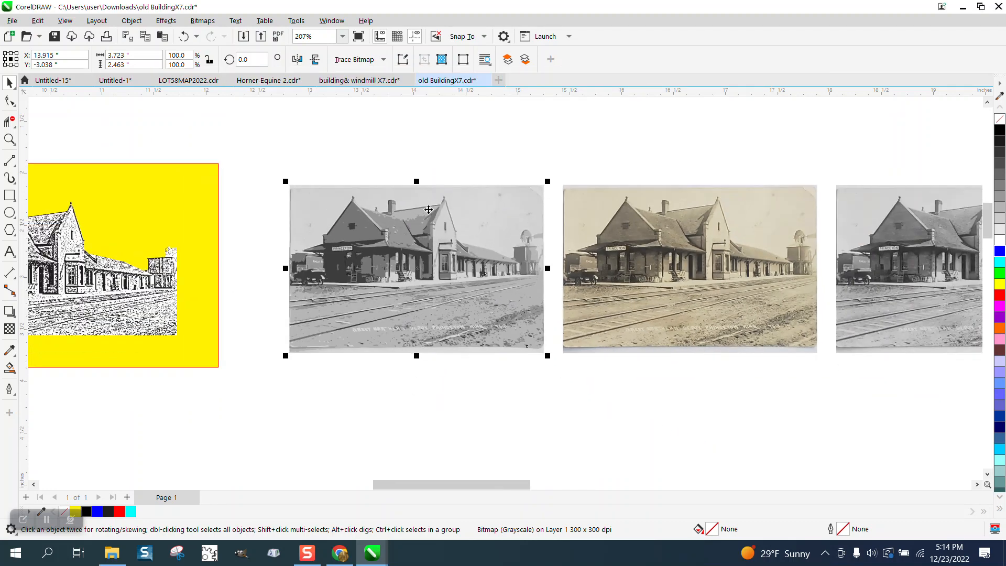
{"action": "key", "text": "Down"}
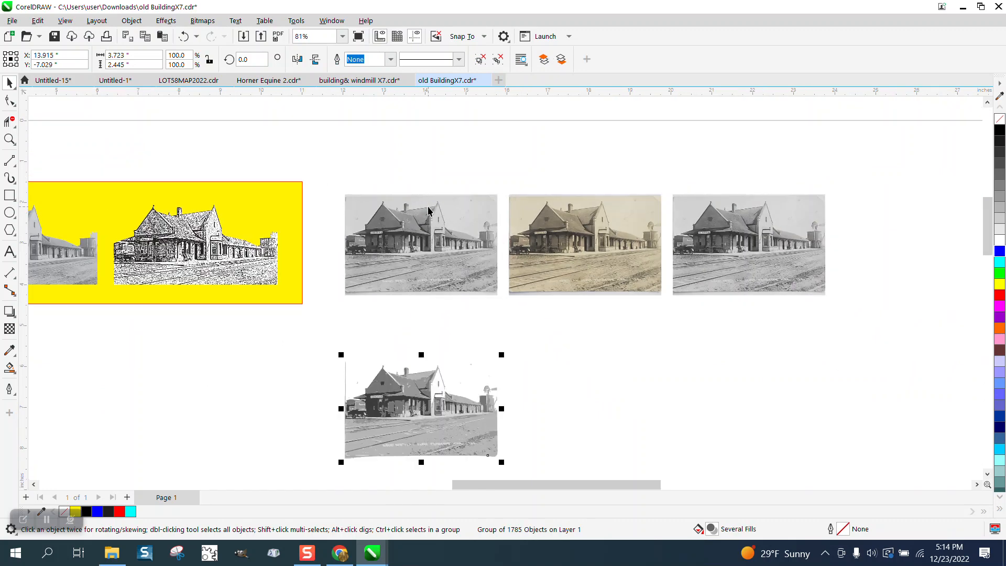
{"action": "key", "text": "Right"}
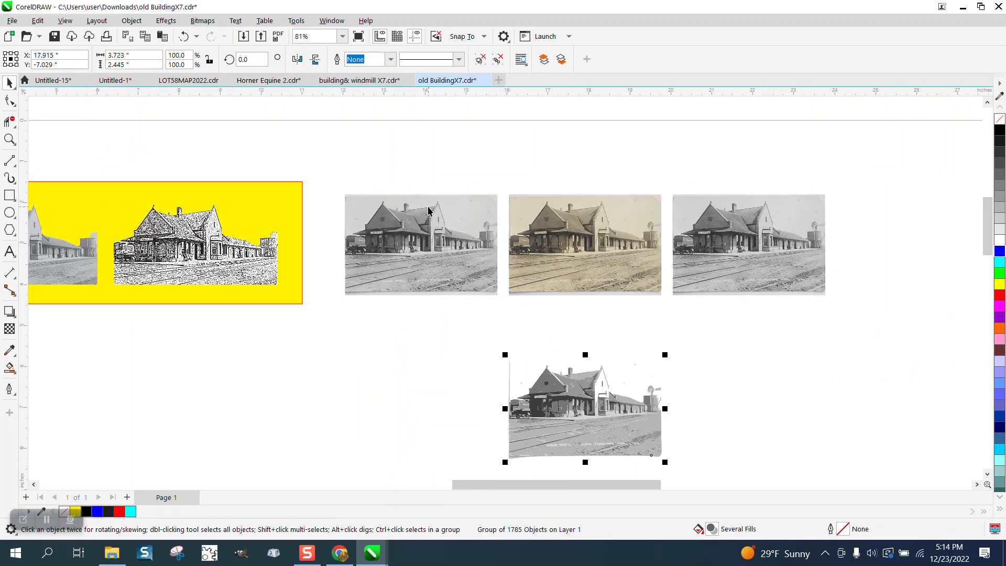
Step: Display the traced depot drawing up close in Wireframe view
{"action": "left_click", "coordinate": [9, 139]}
{"action": "mouse_move", "coordinate": [441, 329]}
{"action": "left_mouse_down"}
{"action": "mouse_move", "coordinate": [576, 430]}
{"action": "mouse_move", "coordinate": [709, 556]}
{"action": "left_mouse_up"}
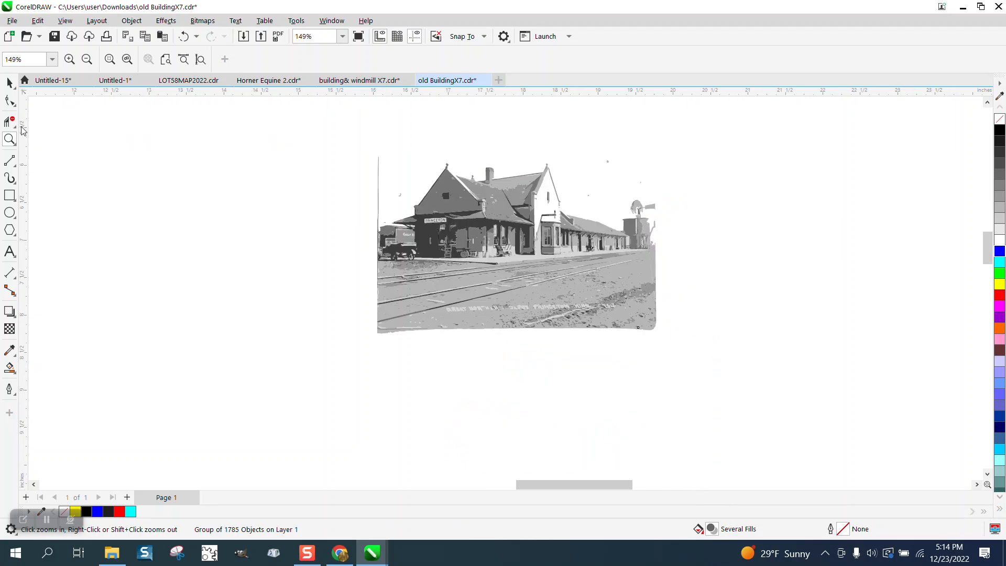
{"action": "left_click", "coordinate": [9, 82]}
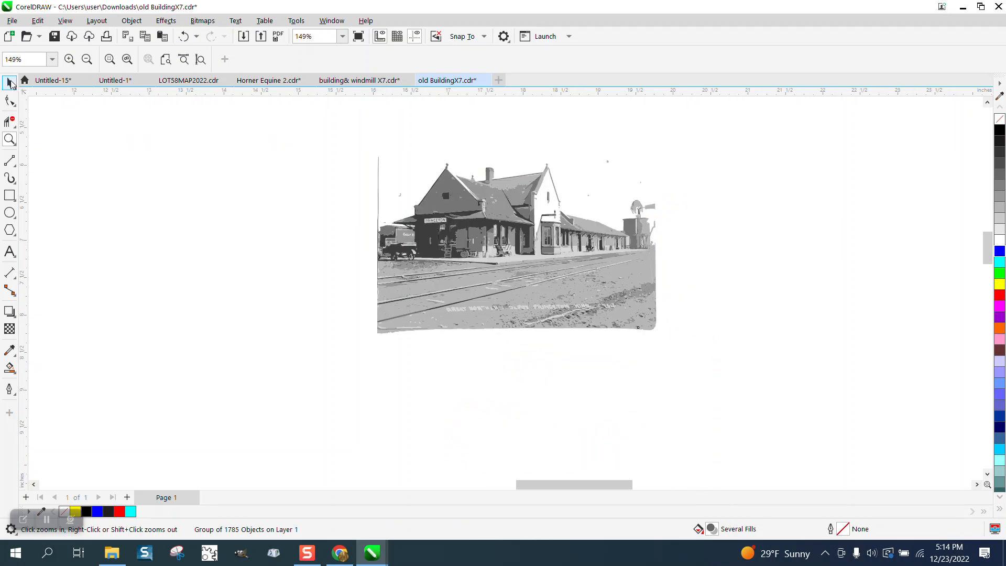
{"action": "left_click", "coordinate": [68, 22]}
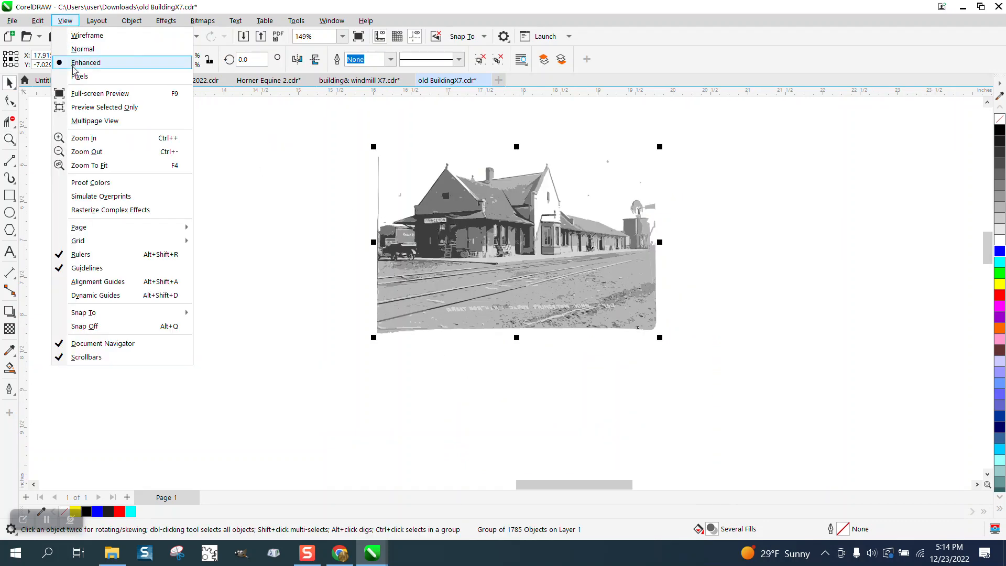
{"action": "left_click", "coordinate": [92, 37]}
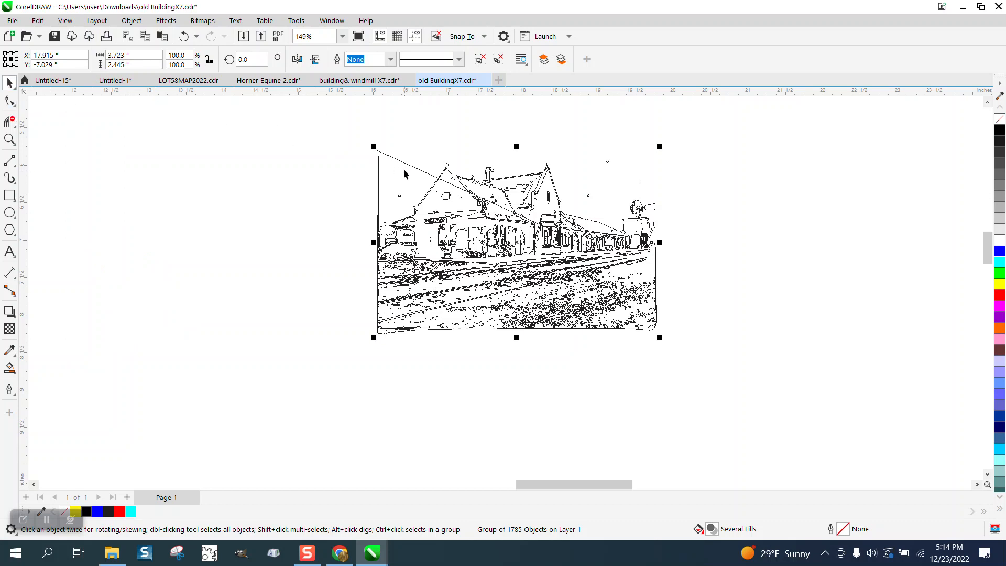
Step: Ungroup the traced depot drawing and activate the Virtual Segment Delete tool
{"action": "left_click", "coordinate": [141, 24]}
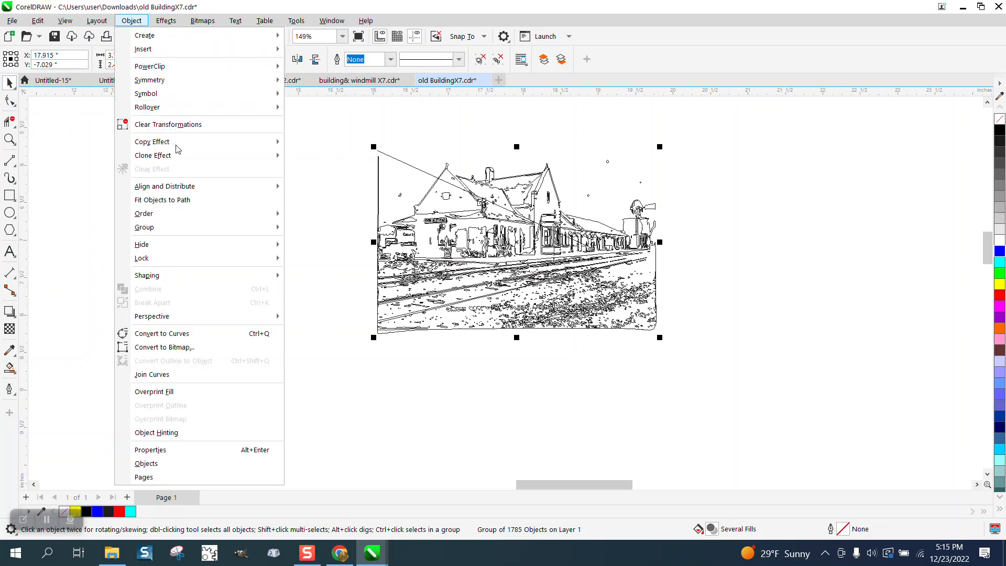
{"action": "mouse_move", "coordinate": [177, 228]}
{"action": "left_click", "coordinate": [317, 243]}
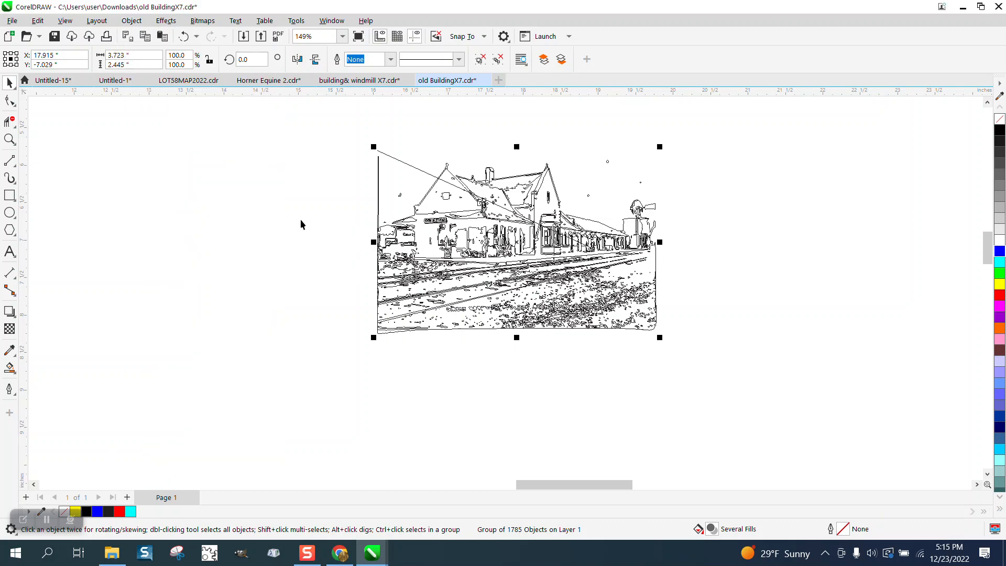
{"action": "left_click", "coordinate": [10, 121]}
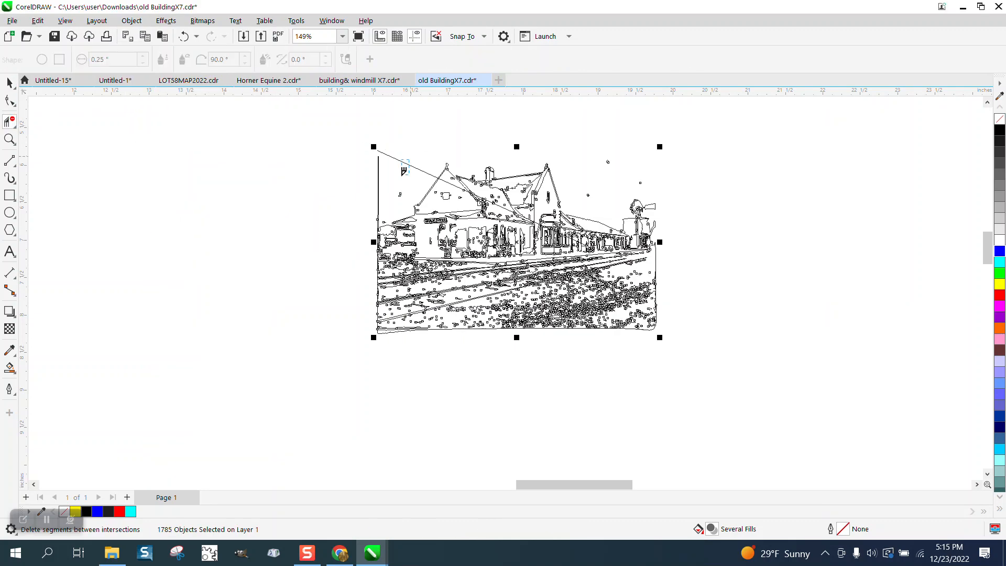
Step: Delete the stray diagonal line's segment outside the gable with Virtual Segment Delete, and undo the mistaken deletion of the gable's roof edge
{"action": "left_click", "coordinate": [450, 180]}
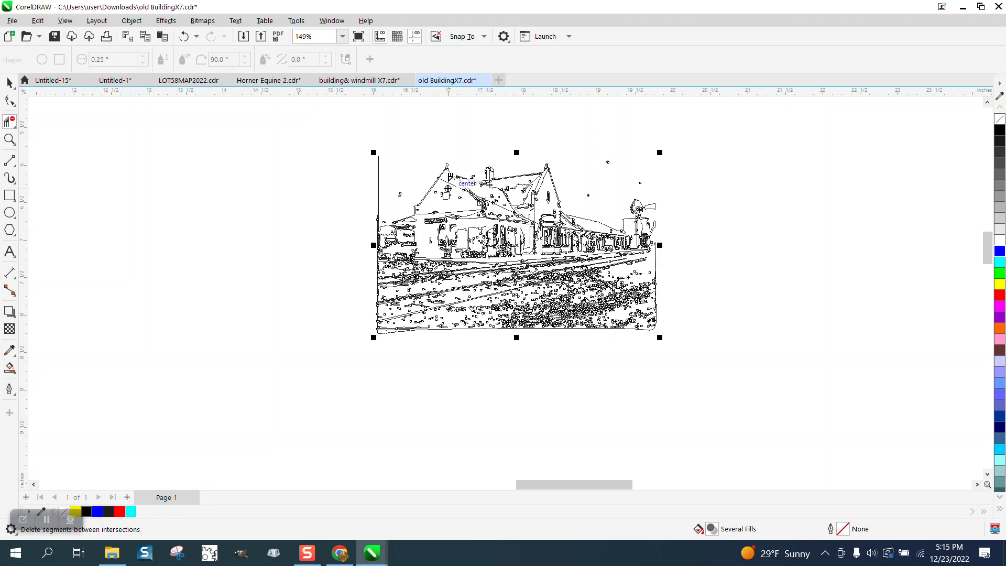
{"action": "left_click", "coordinate": [436, 181]}
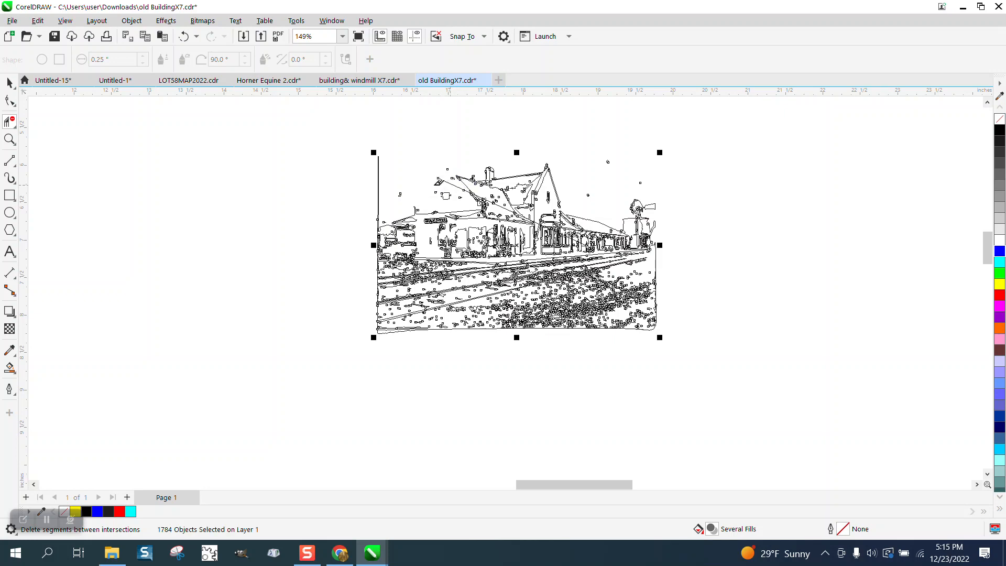
{"action": "left_click", "coordinate": [183, 36]}
Step: Remove the end node of the leftover diagonal line on the gable's outer roof edge with the Shape tool
{"action": "left_click", "coordinate": [10, 139]}
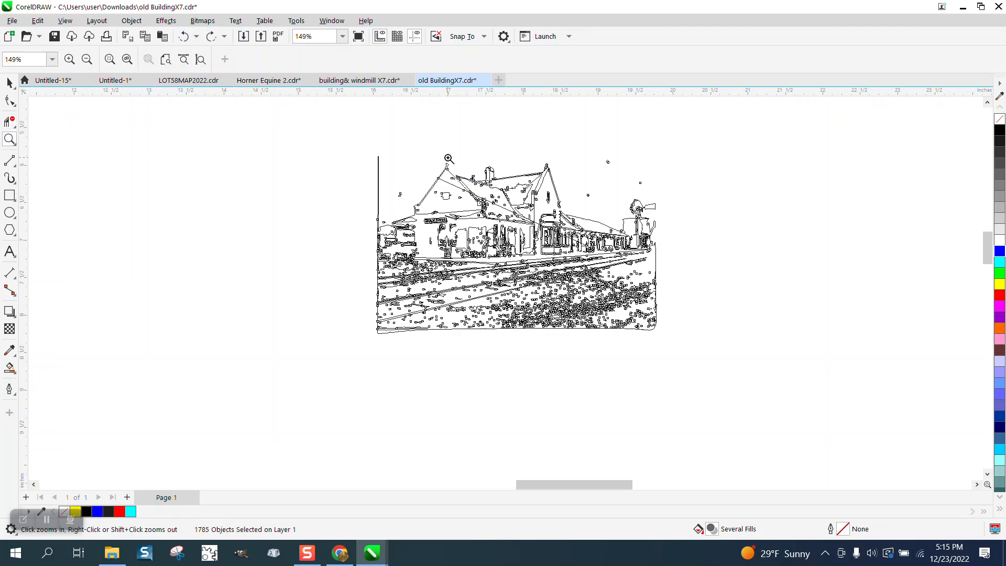
{"action": "left_click_drag", "start_coordinate": [449, 158], "coordinate": [723, 314]}
{"action": "left_click", "coordinate": [9, 98]}
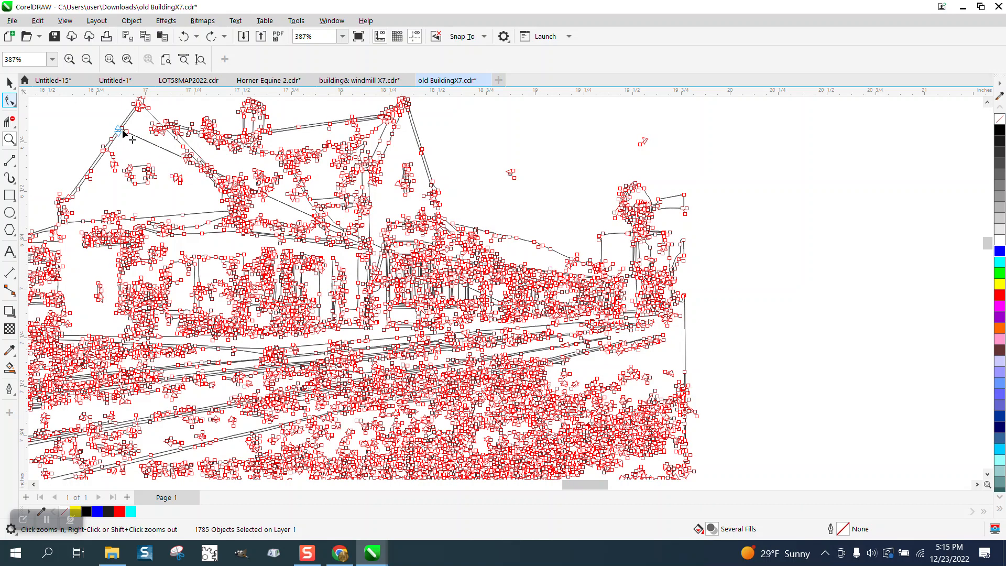
{"action": "left_click", "coordinate": [120, 130]}
{"action": "left_click", "coordinate": [10, 139]}
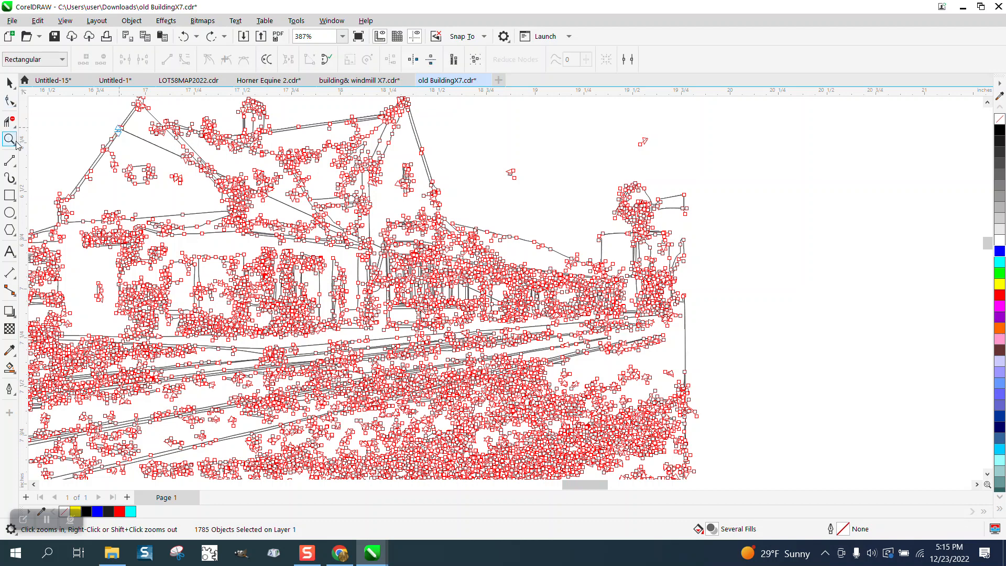
{"action": "left_click_drag", "start_coordinate": [142, 138], "coordinate": [158, 147]}
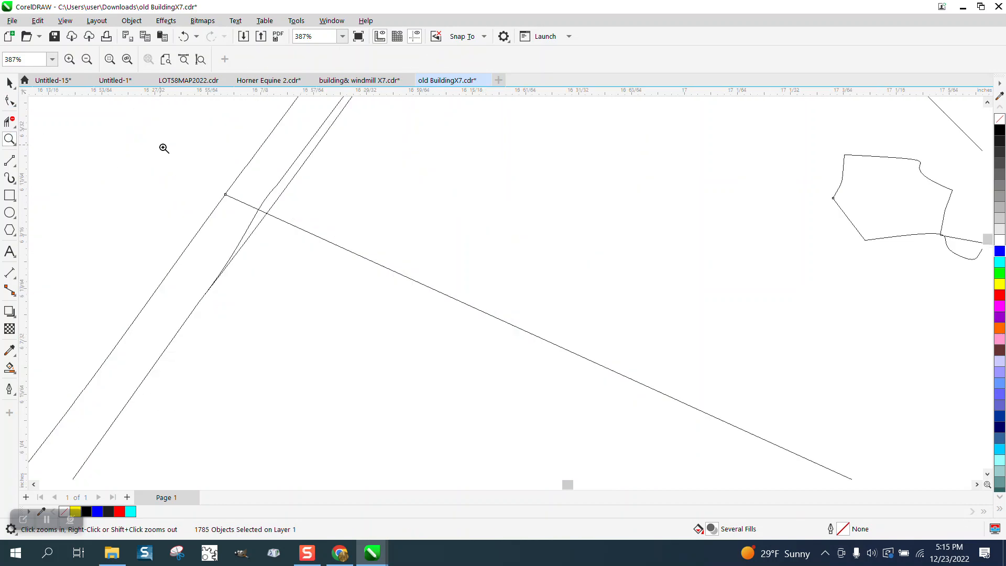
{"action": "left_click", "coordinate": [10, 101]}
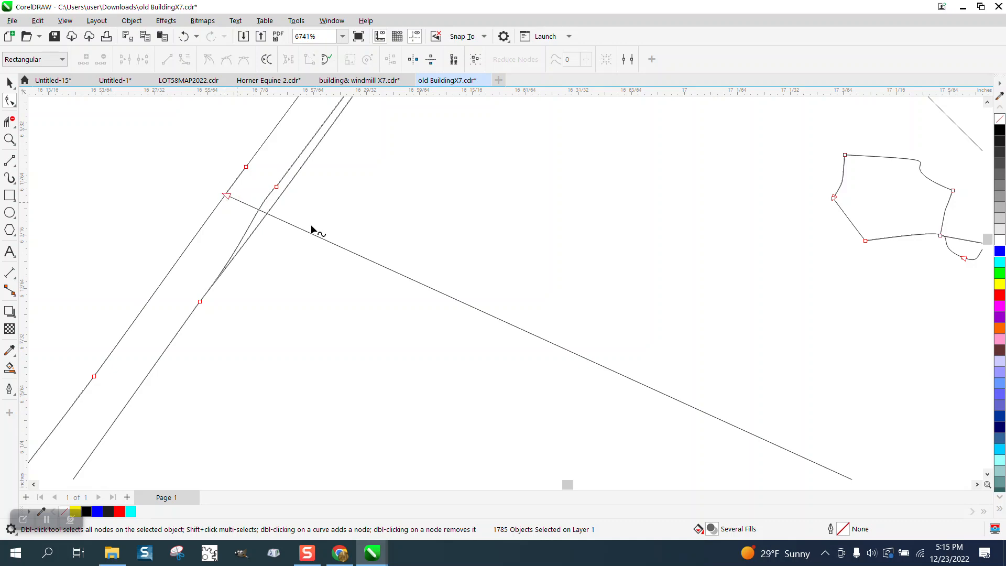
{"action": "double_click", "coordinate": [227, 196]}
{"action": "scroll", "coordinate": [208, 175], "scroll_direction": "down", "scroll_amount": 4}
{"action": "scroll", "coordinate": [357, 216], "scroll_direction": "down", "scroll_amount": 6}
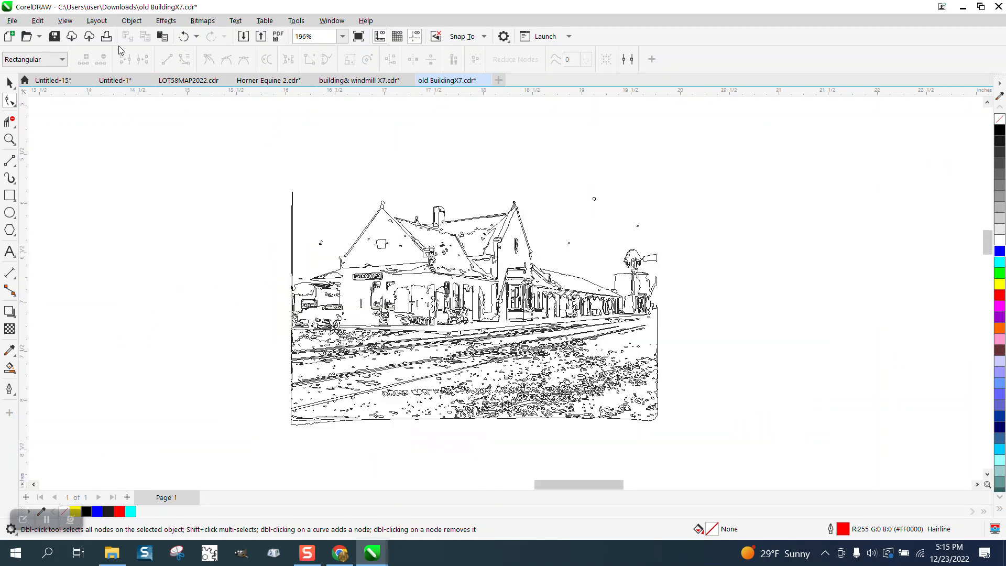
Step: Display the traced drawing with its fills and delete the thin vertical strip rising above its left edge
{"action": "left_click", "coordinate": [65, 21]}
{"action": "left_click", "coordinate": [88, 63]}
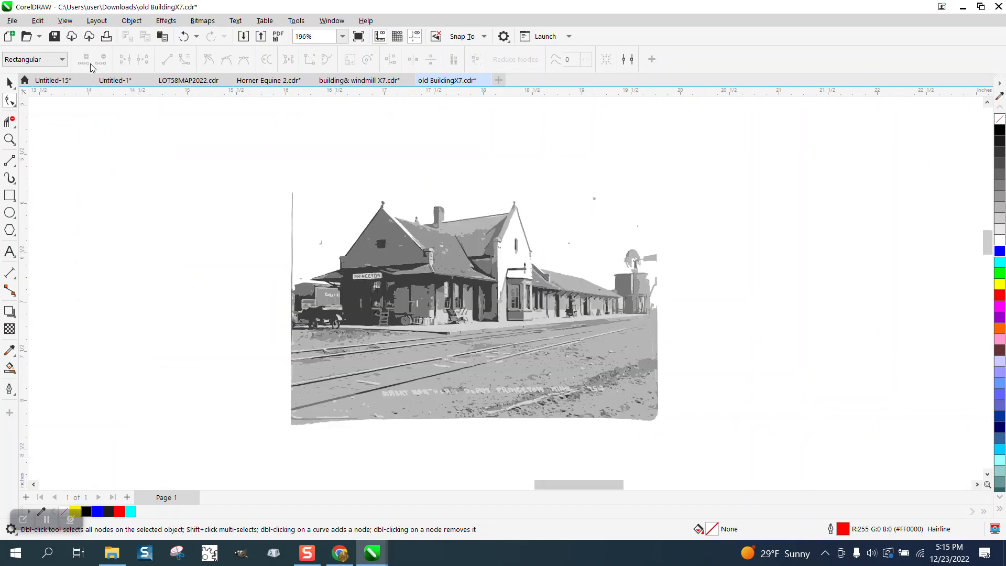
{"action": "key", "text": "space"}
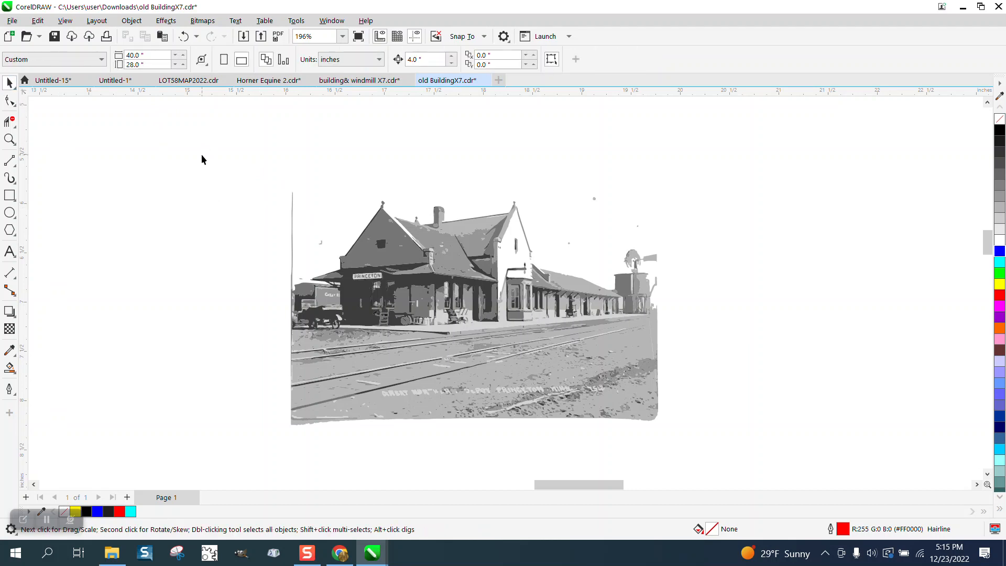
{"action": "left_click", "coordinate": [292, 213]}
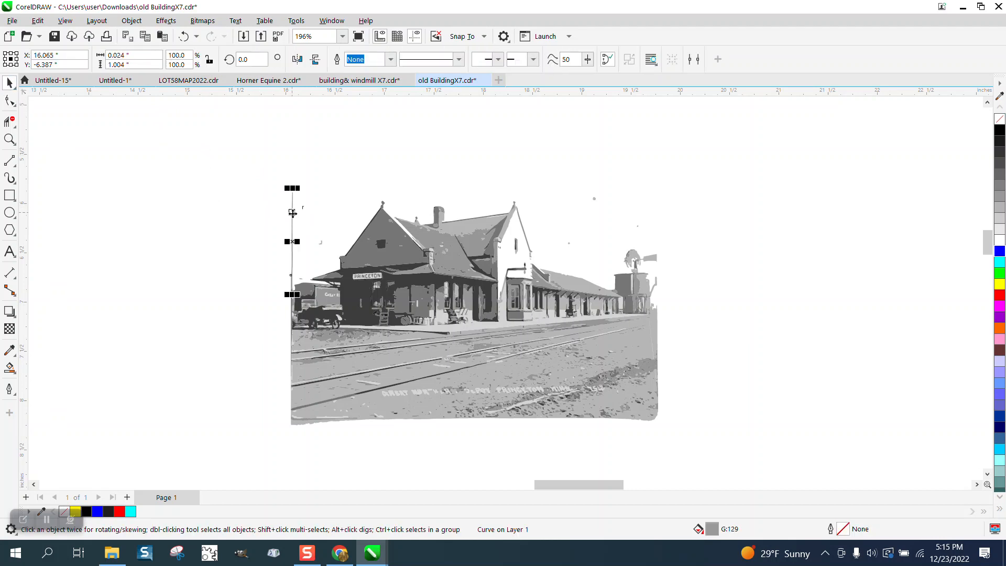
{"action": "key", "text": "Delete"}
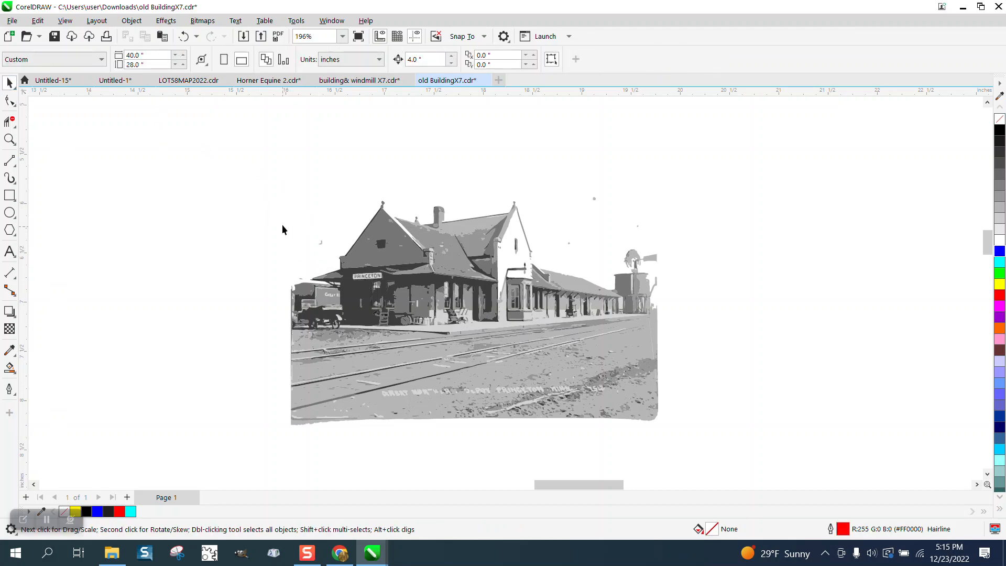
Step: Delete the stray specks in the sky beside the gable and between the building and the windmill
{"action": "left_click_drag", "start_coordinate": [324, 257], "coordinate": [323, 256]}
{"action": "key", "text": "Delete"}
{"action": "left_click_drag", "start_coordinate": [617, 234], "coordinate": [618, 235]}
{"action": "key", "text": "Delete"}
{"action": "left_click", "coordinate": [568, 243]}
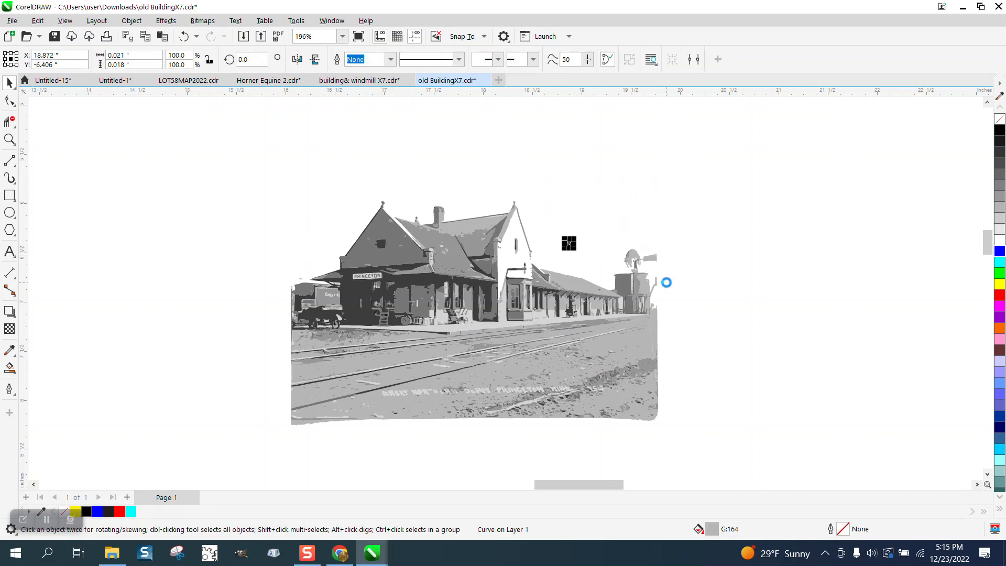
{"action": "key", "text": "Delete"}
Step: Create a boundary around the whole traced drawing and move that outline 4 inches right, clear of the drawing
{"action": "left_click", "coordinate": [9, 139]}
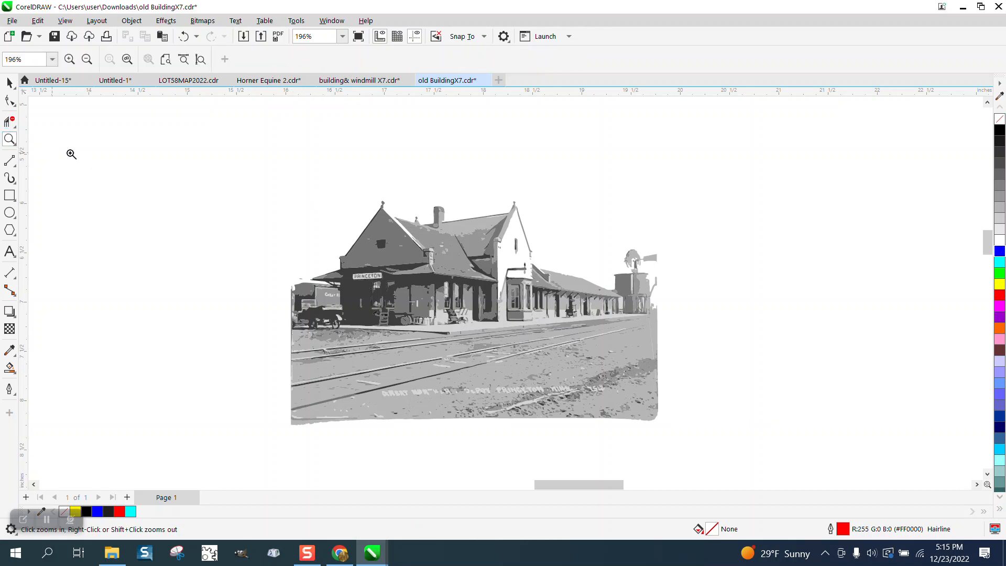
{"action": "left_click_drag", "start_coordinate": [281, 292], "coordinate": [431, 346]}
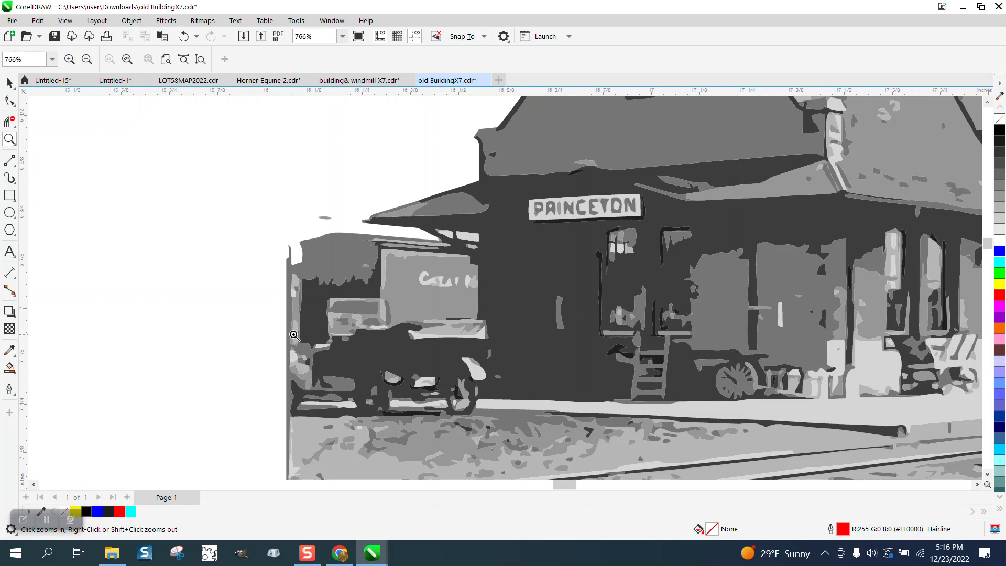
{"action": "scroll", "coordinate": [291, 220], "scroll_direction": "down", "scroll_amount": 2}
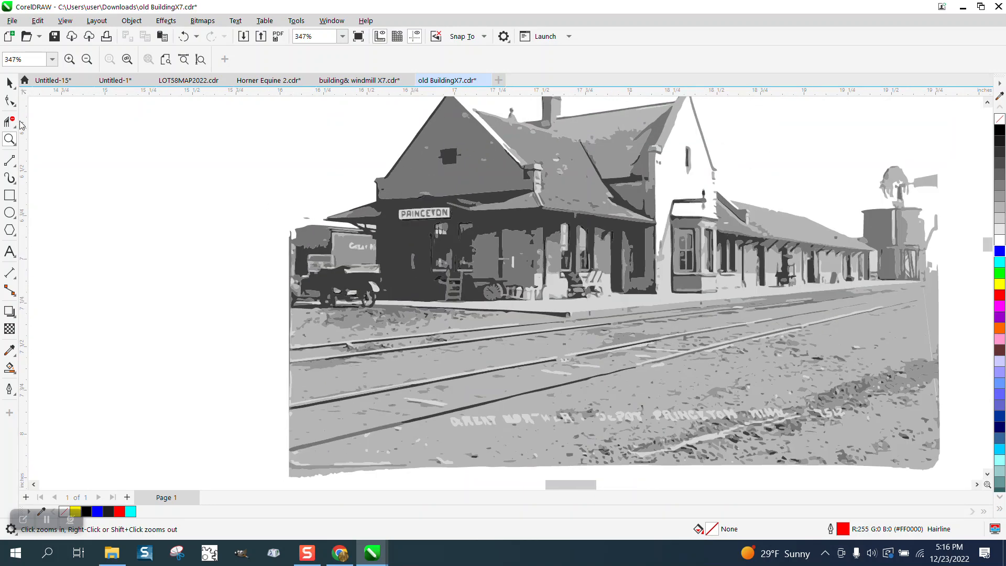
{"action": "left_click", "coordinate": [9, 83]}
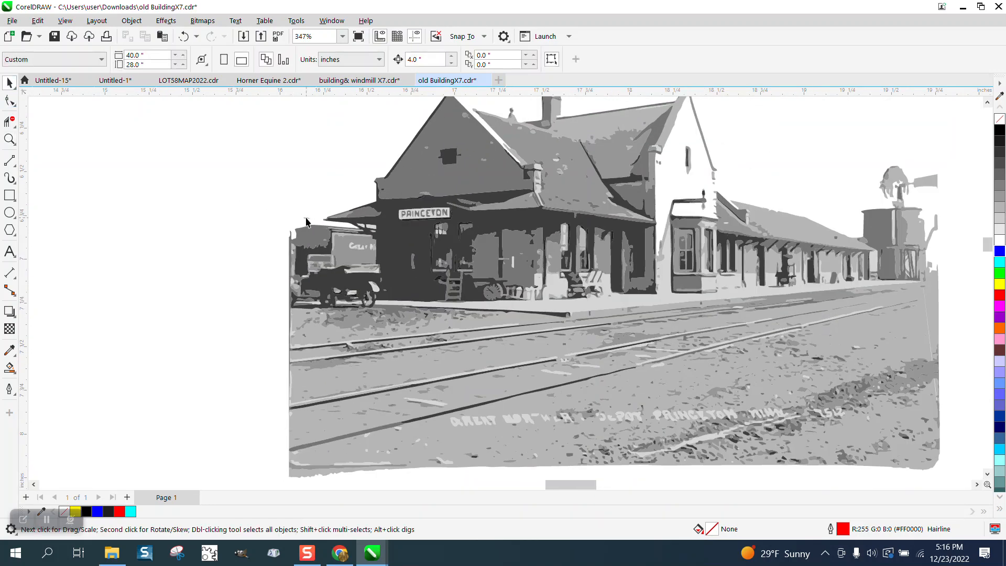
{"action": "scroll", "coordinate": [280, 205], "scroll_direction": "down", "scroll_amount": 2}
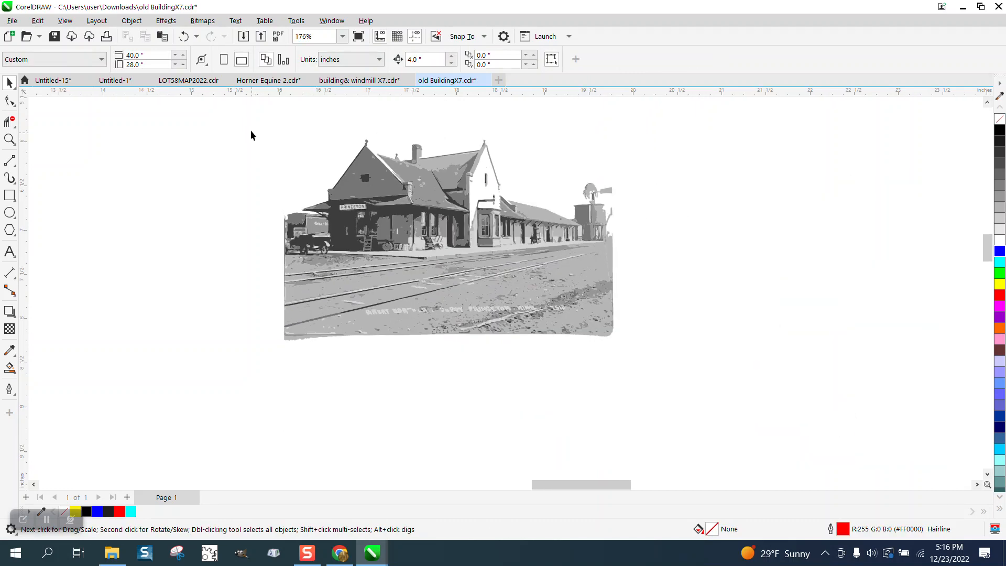
{"action": "left_click_drag", "start_coordinate": [273, 233], "coordinate": [631, 371]}
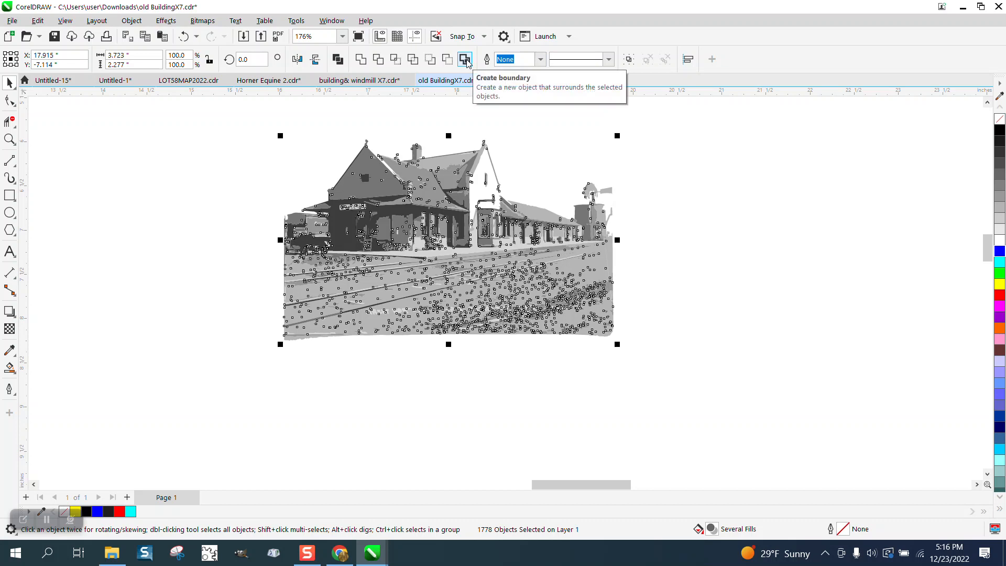
{"action": "left_click", "coordinate": [466, 63]}
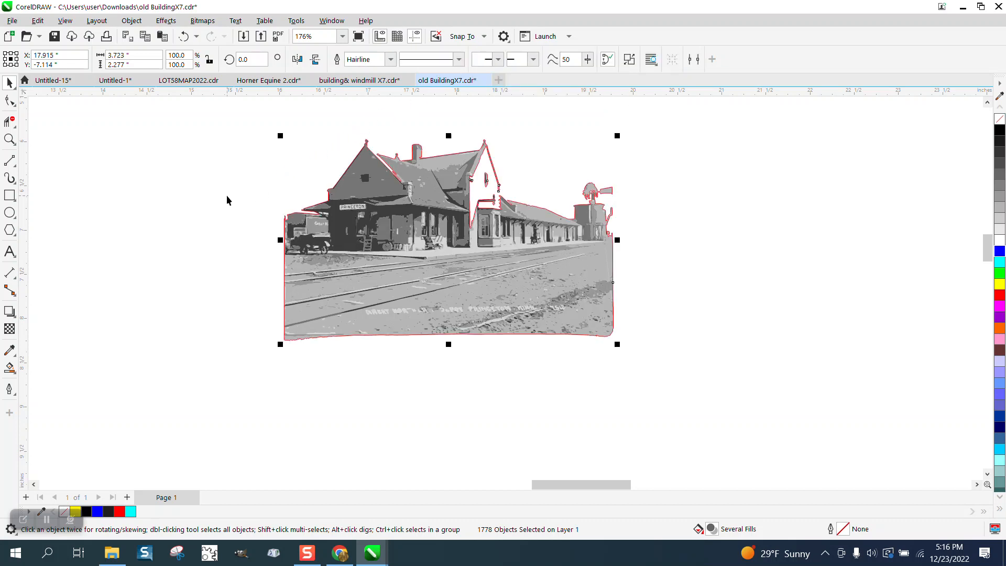
{"action": "key", "text": "Right"}
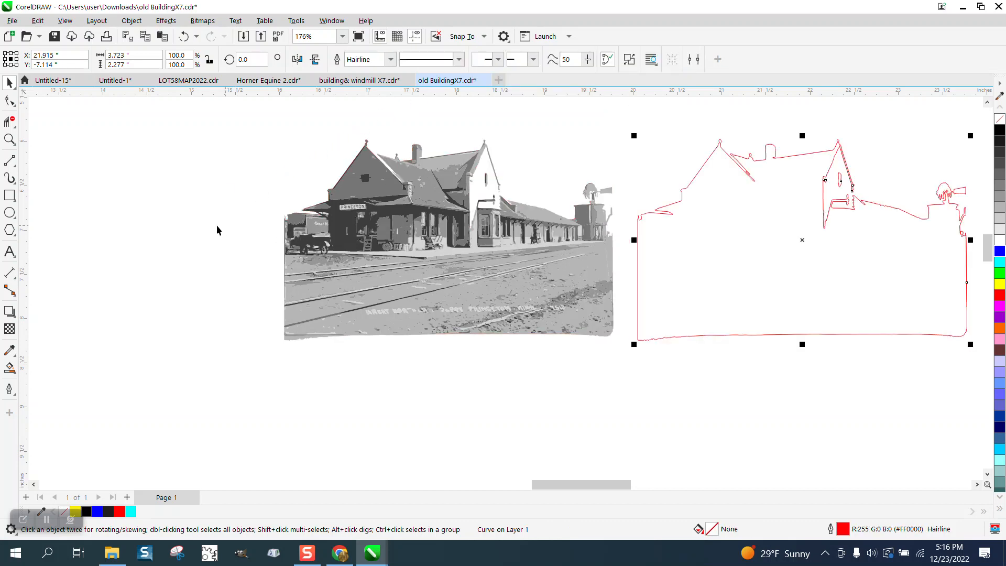
{"action": "scroll", "coordinate": [216, 225], "scroll_direction": "down", "scroll_amount": 1}
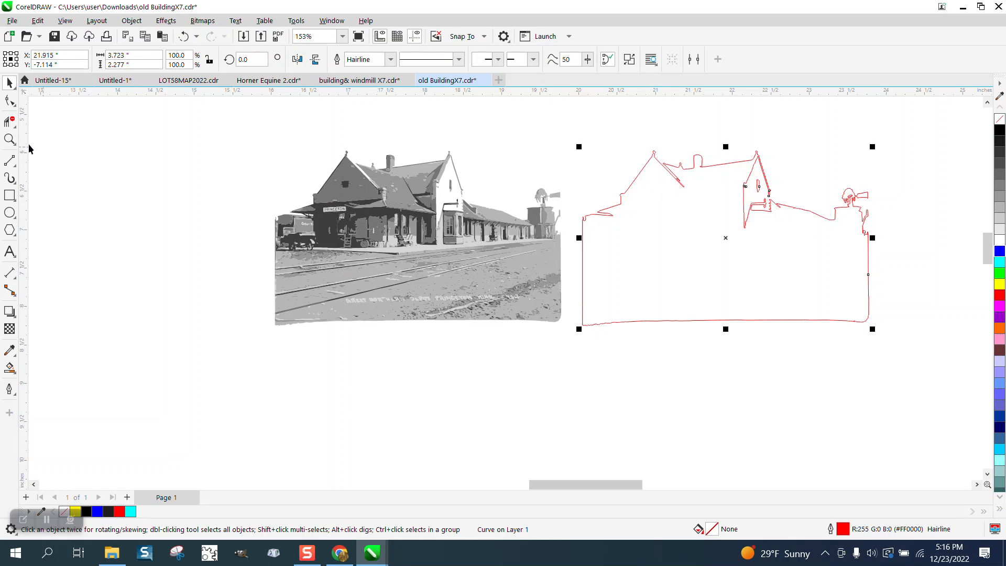
Step: Draw a near-vertical 2-Point Line about 1.43 inches long just inside the boundary's left edge, from the small notch to the bottom edge
{"action": "left_click", "coordinate": [6, 140]}
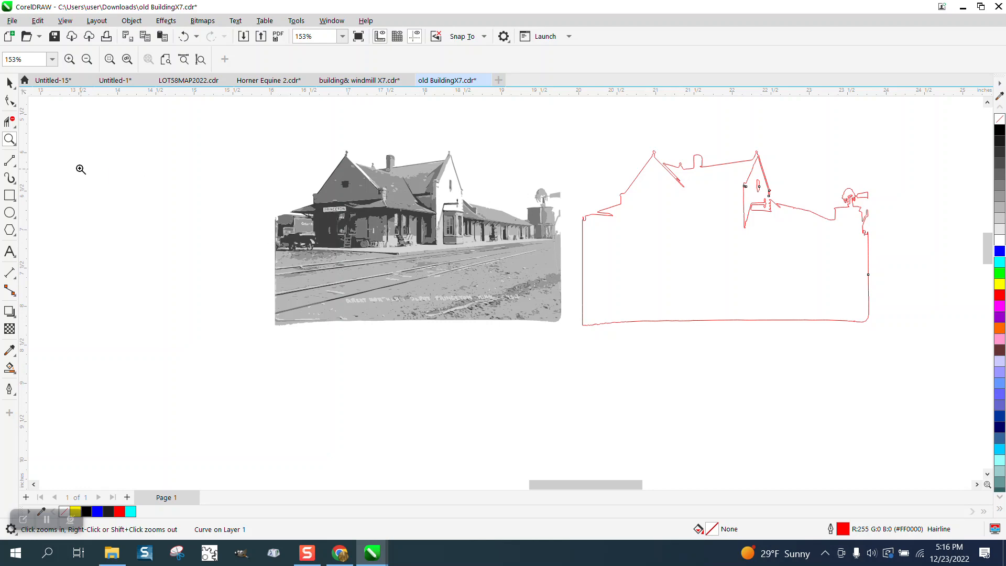
{"action": "left_click_drag", "start_coordinate": [572, 245], "coordinate": [663, 353]}
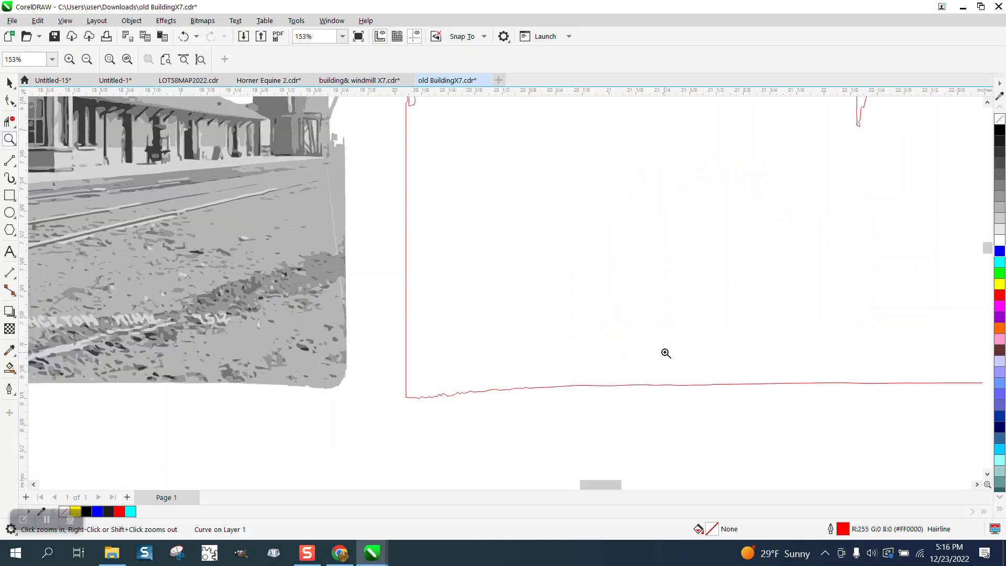
{"action": "scroll", "coordinate": [324, 242], "scroll_direction": "down", "scroll_amount": 1}
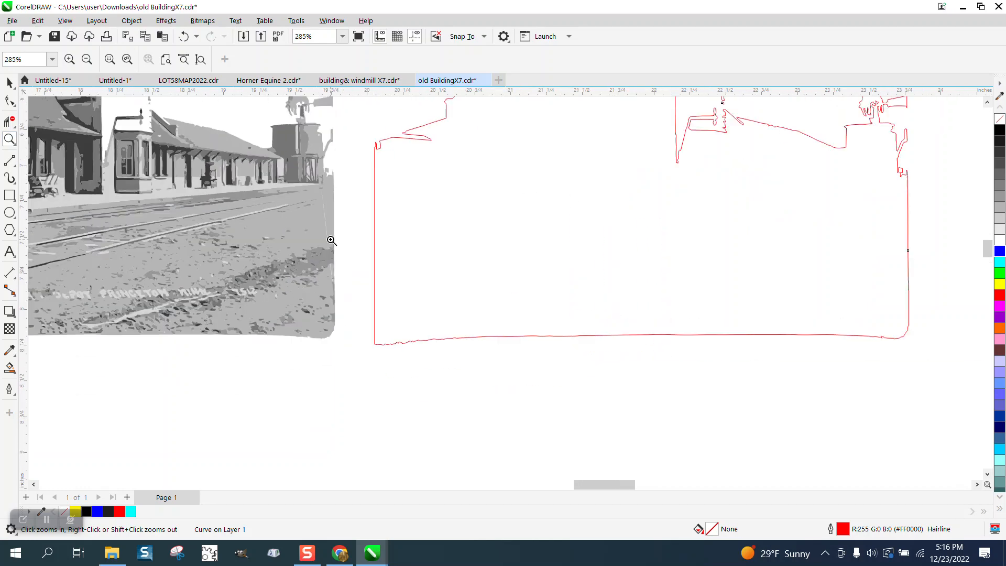
{"action": "left_click", "coordinate": [14, 125]}
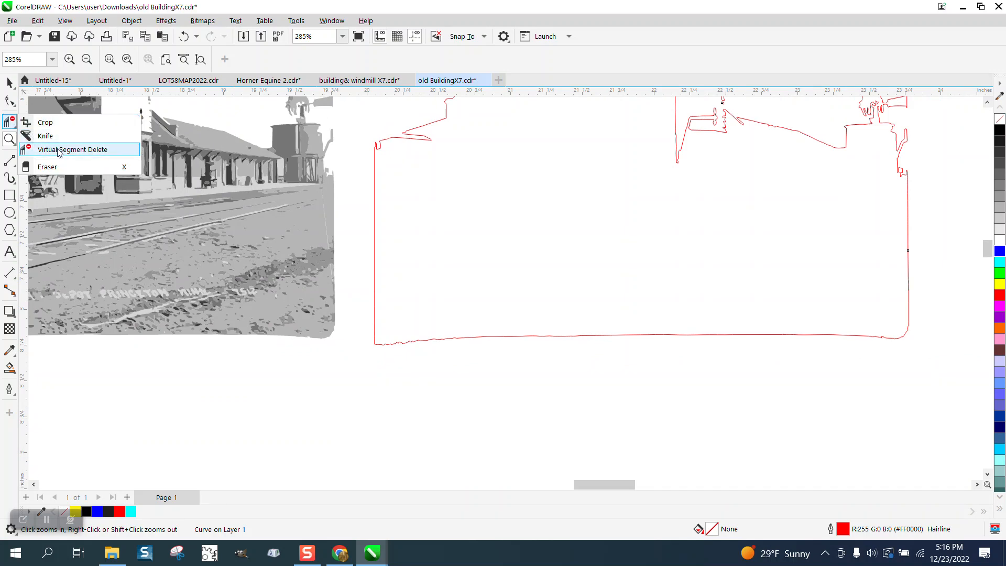
{"action": "left_click", "coordinate": [15, 161]}
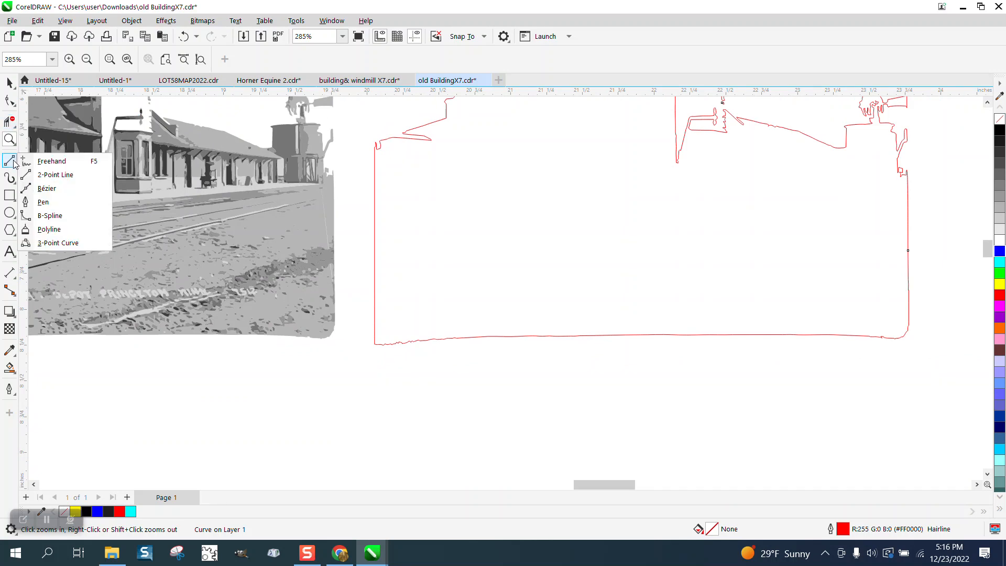
{"action": "left_click", "coordinate": [52, 174]}
{"action": "left_click_drag", "start_coordinate": [381, 142], "coordinate": [386, 343]}
{"action": "left_click_drag", "start_coordinate": [383, 346], "coordinate": [383, 345]}
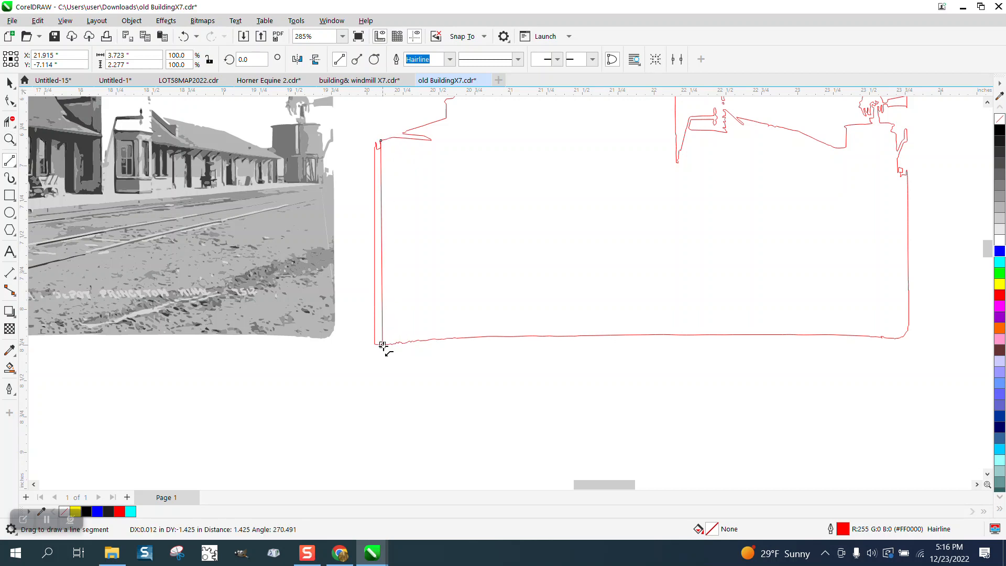
Step: Delete the boundary's old left edge outside the new vertical line with Virtual Segment Delete
{"action": "left_click", "coordinate": [9, 121]}
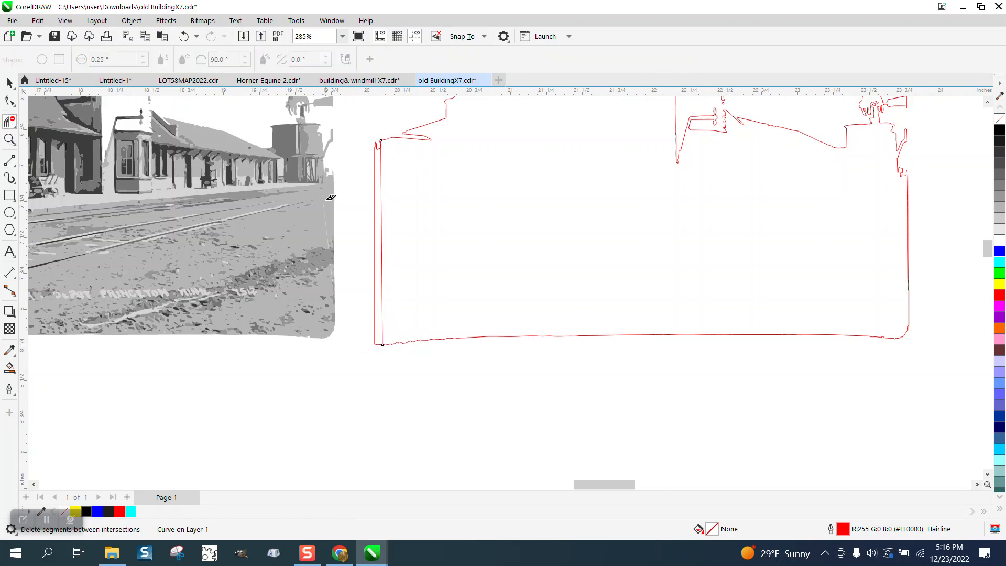
{"action": "left_click", "coordinate": [379, 196]}
{"action": "scroll", "coordinate": [379, 255], "scroll_direction": "down", "scroll_amount": 3}
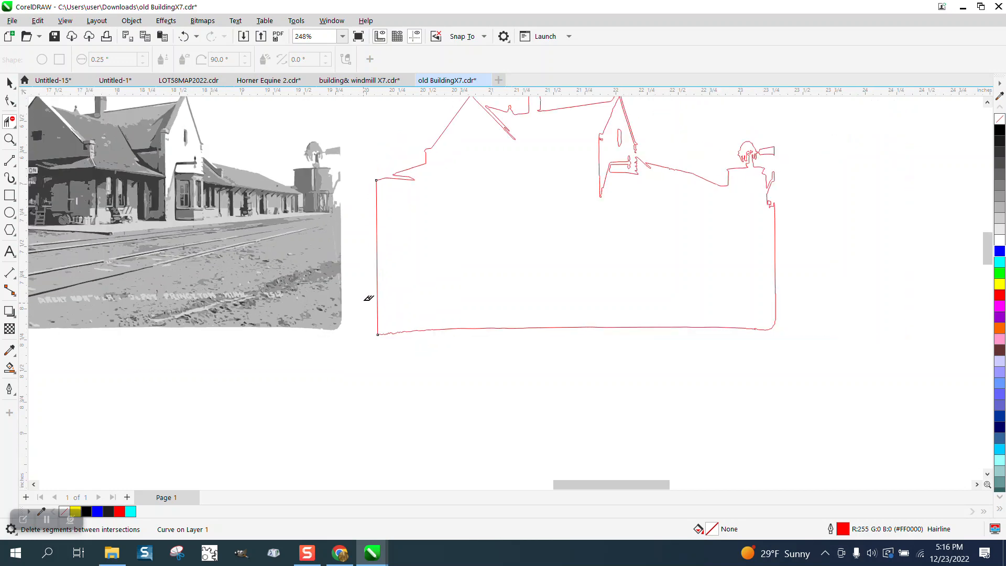
Step: Draw a sloped 2-Point Line about 0.46 inches wide from the foot of the small wall step to the upper end of the left vertical line
{"action": "left_click", "coordinate": [9, 139]}
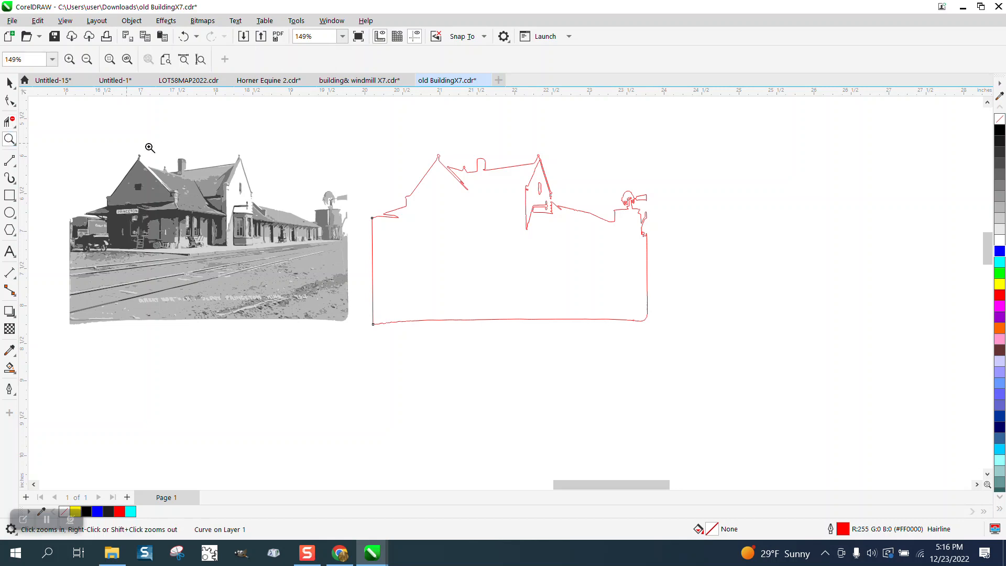
{"action": "left_click_drag", "start_coordinate": [367, 194], "coordinate": [502, 247]}
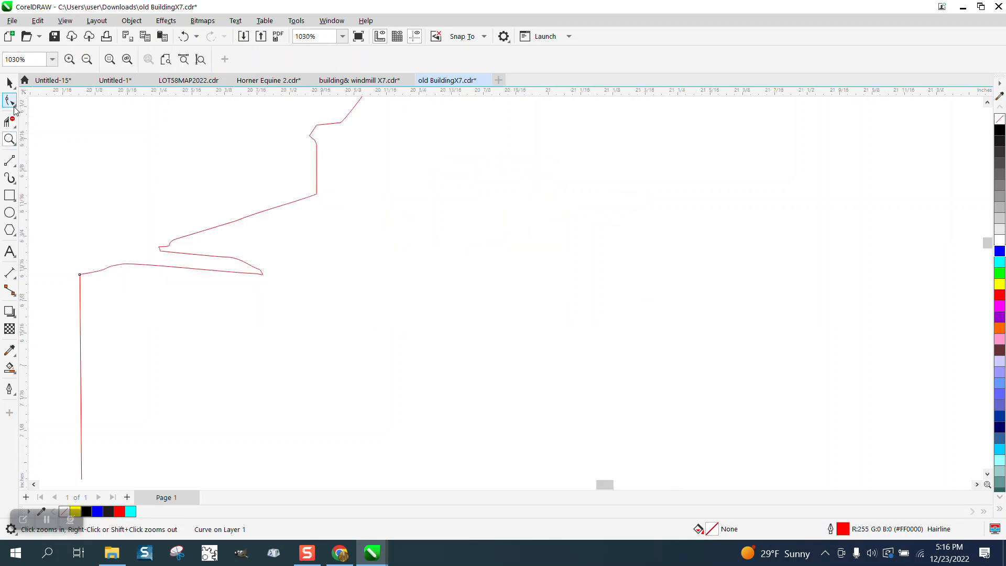
{"action": "left_click", "coordinate": [13, 165]}
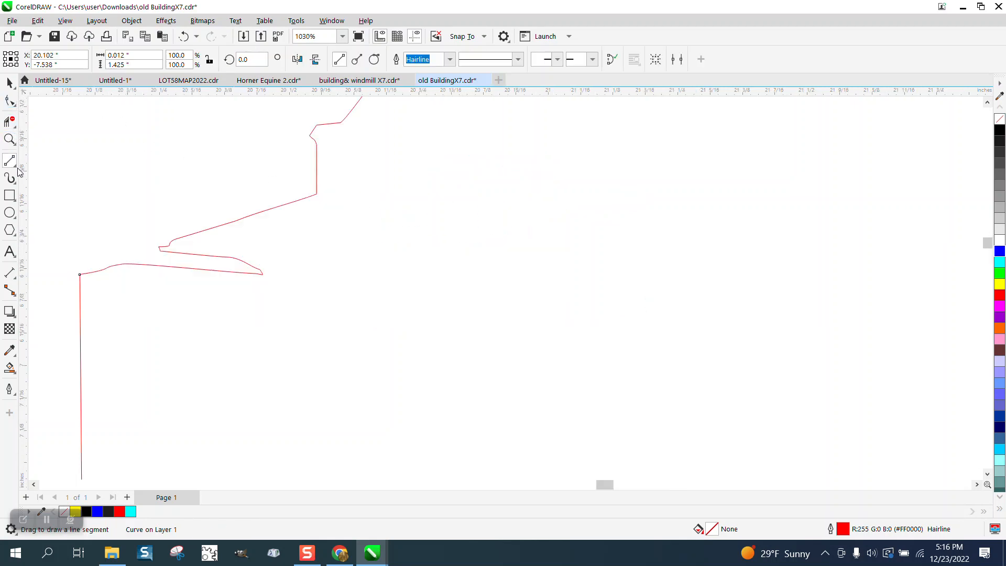
{"action": "left_click_drag", "start_coordinate": [317, 196], "coordinate": [79, 274]}
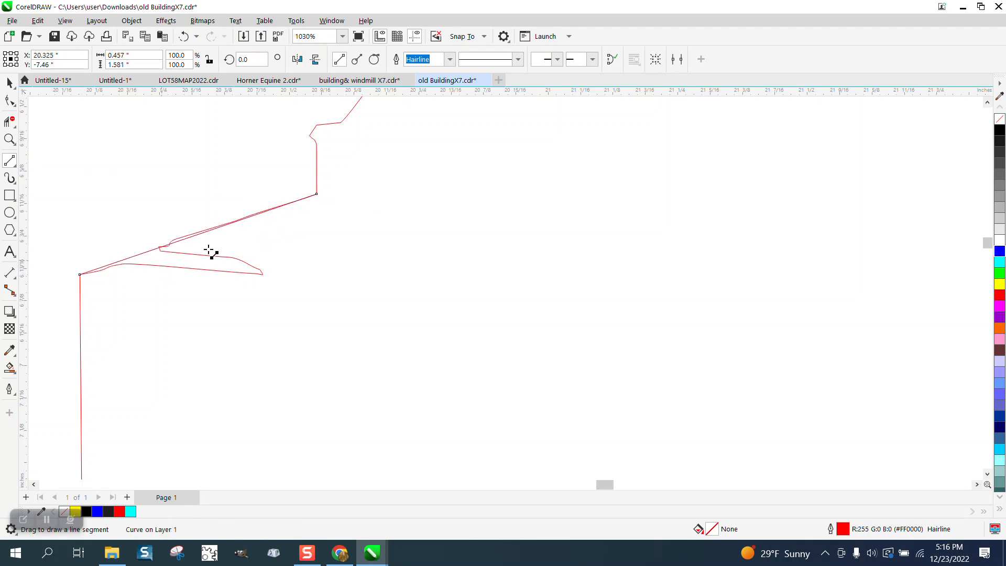
Step: Delete the traced roof edge and the small notch tip protruding above the new sloped line with Virtual Segment Delete
{"action": "left_click", "coordinate": [9, 122]}
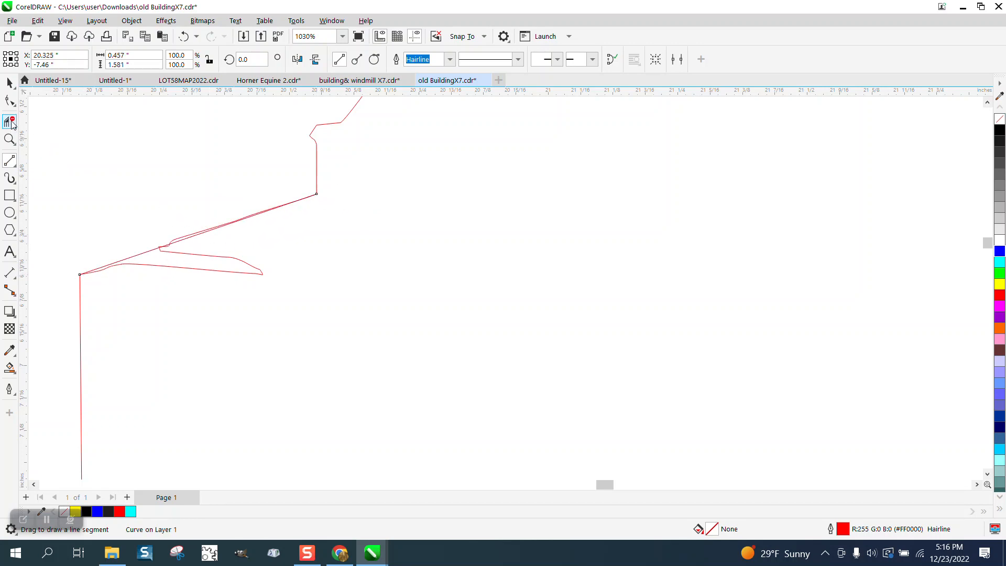
{"action": "left_click", "coordinate": [201, 230]}
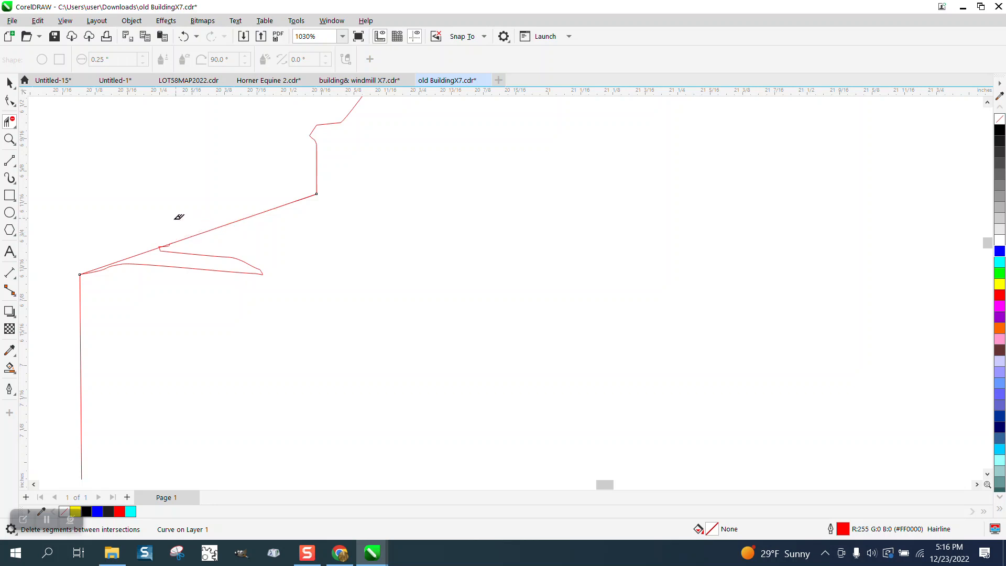
{"action": "scroll", "coordinate": [78, 185], "scroll_direction": "up", "scroll_amount": 1}
{"action": "left_click", "coordinate": [9, 138]}
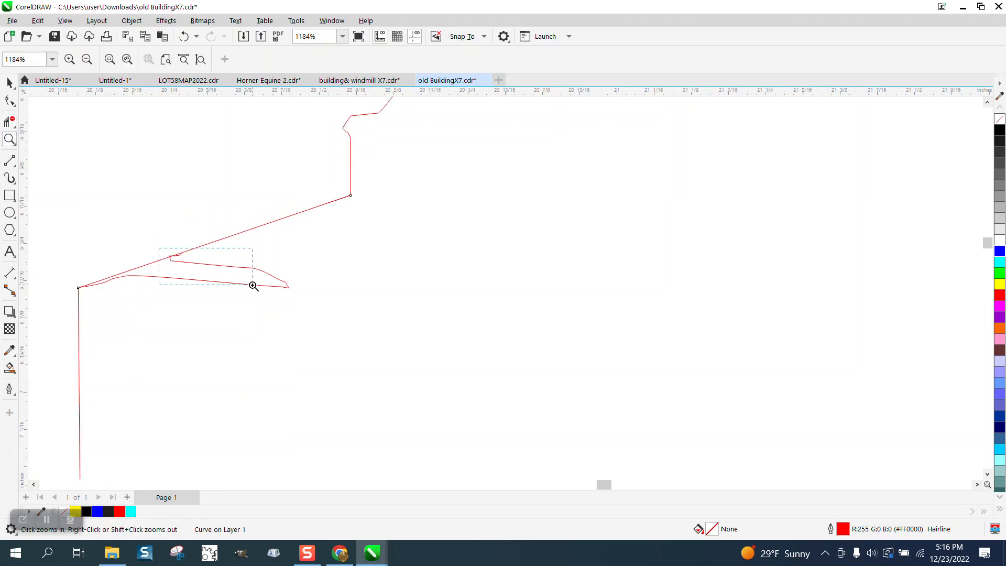
{"action": "left_click_drag", "start_coordinate": [254, 286], "coordinate": [254, 287]}
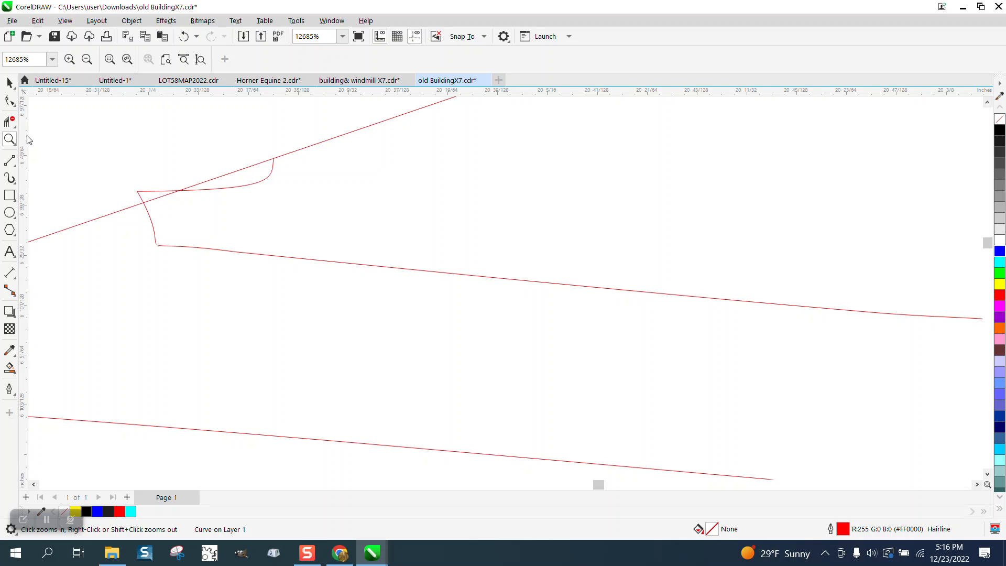
{"action": "left_click", "coordinate": [10, 122]}
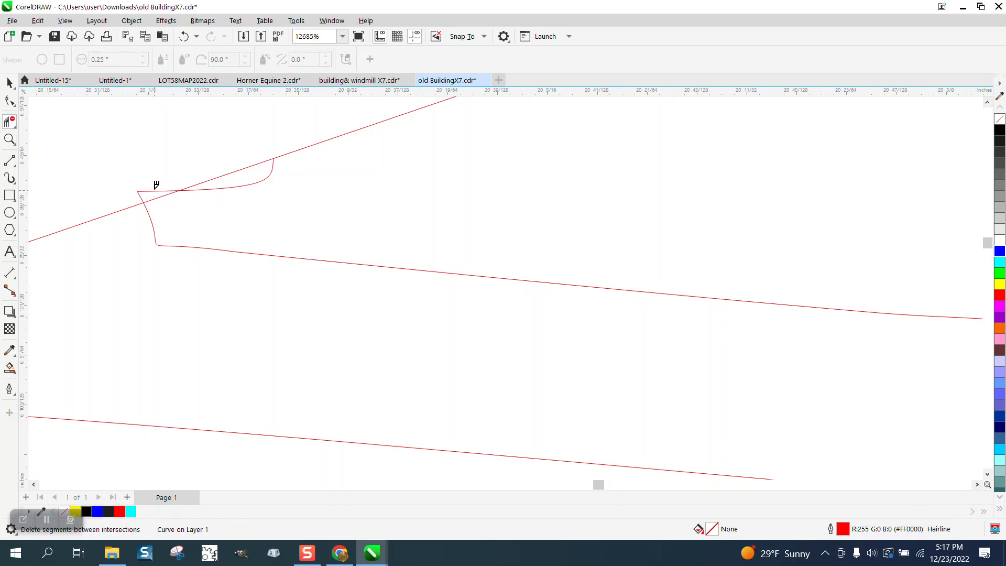
{"action": "left_click", "coordinate": [155, 190]}
{"action": "scroll", "coordinate": [220, 233], "scroll_direction": "down", "scroll_amount": 5}
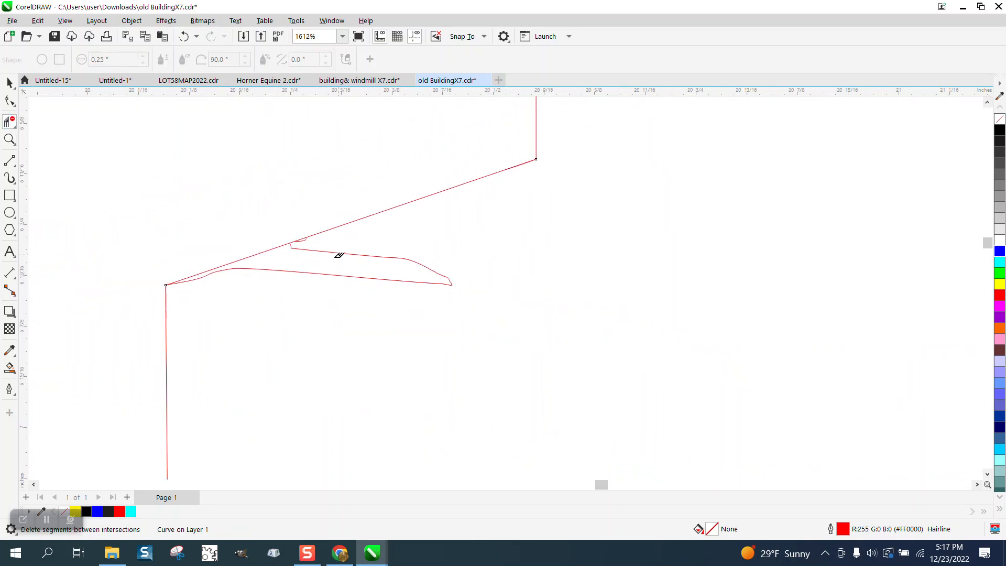
{"action": "scroll", "coordinate": [339, 255], "scroll_direction": "down", "scroll_amount": 4}
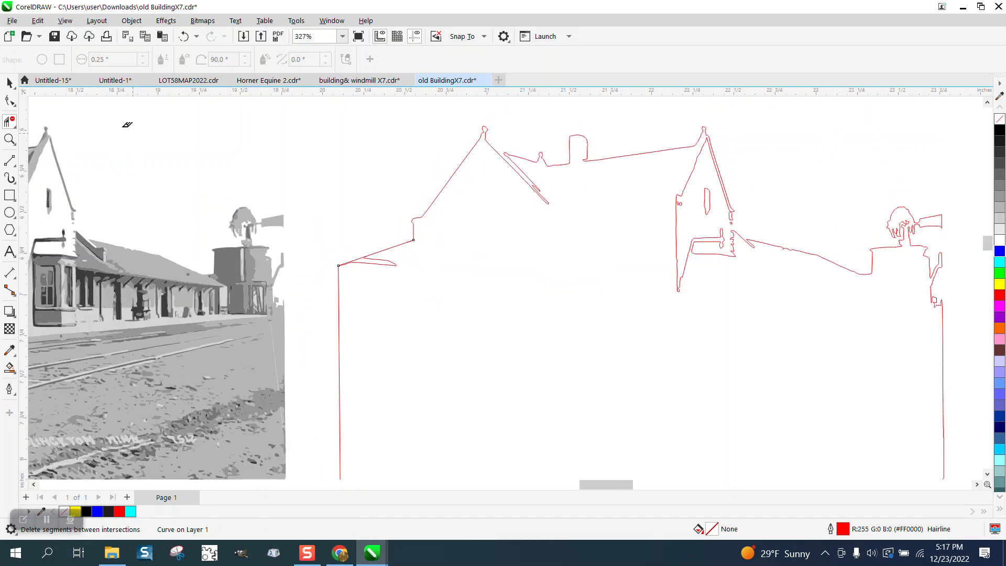
Step: Draw a 2-Point Line about 0.31 inches wide from the base of the left gable's finial to the foot of the small roof bump
{"action": "left_click", "coordinate": [10, 139]}
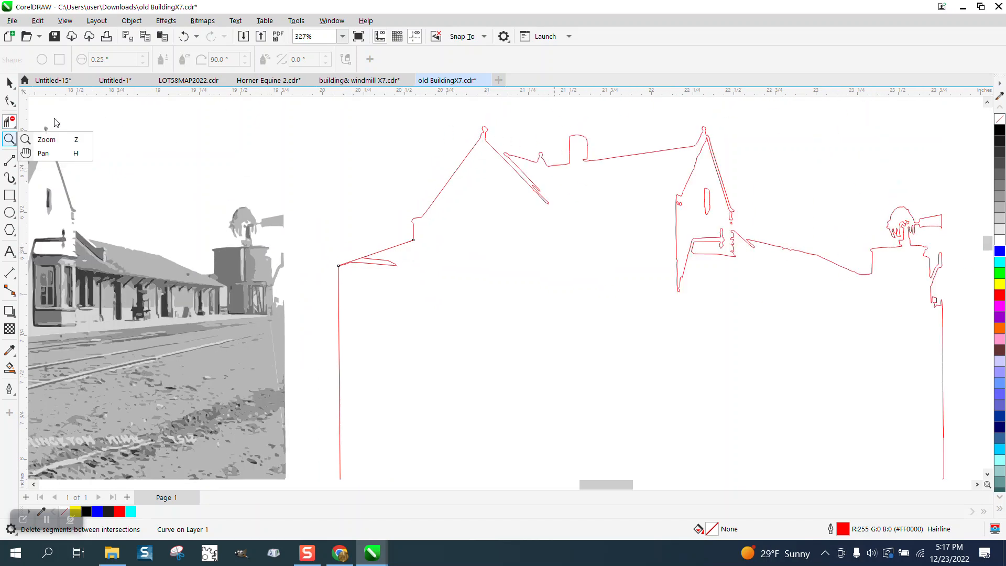
{"action": "left_click", "coordinate": [46, 139]}
{"action": "left_click_drag", "start_coordinate": [461, 123], "coordinate": [667, 212]}
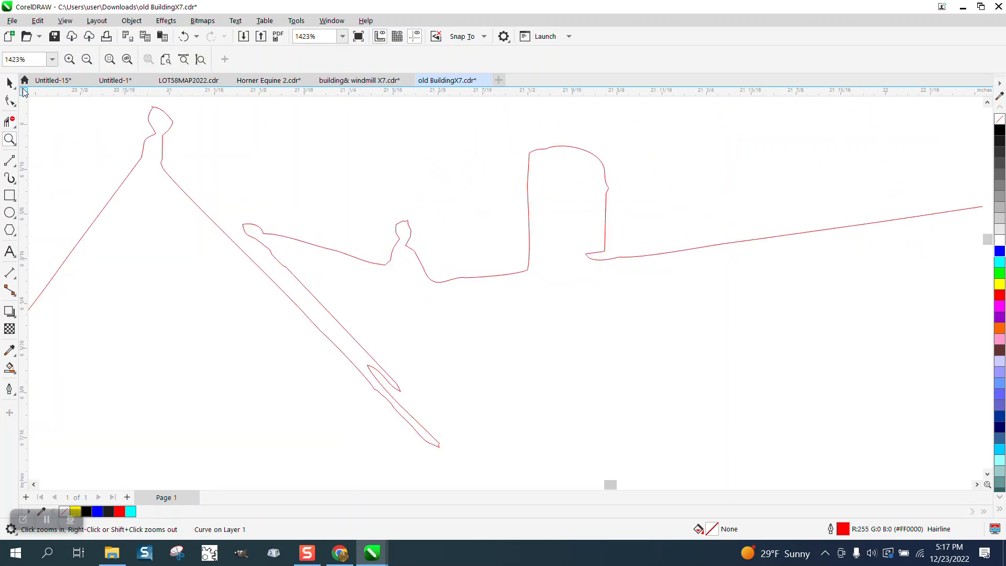
{"action": "left_click", "coordinate": [16, 127]}
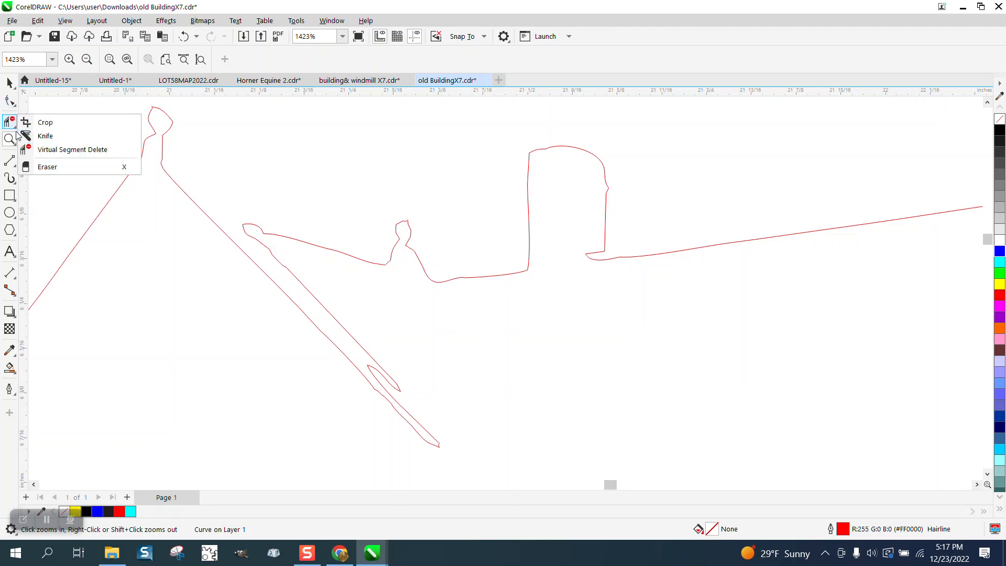
{"action": "left_click", "coordinate": [15, 165]}
{"action": "left_click", "coordinate": [69, 174]}
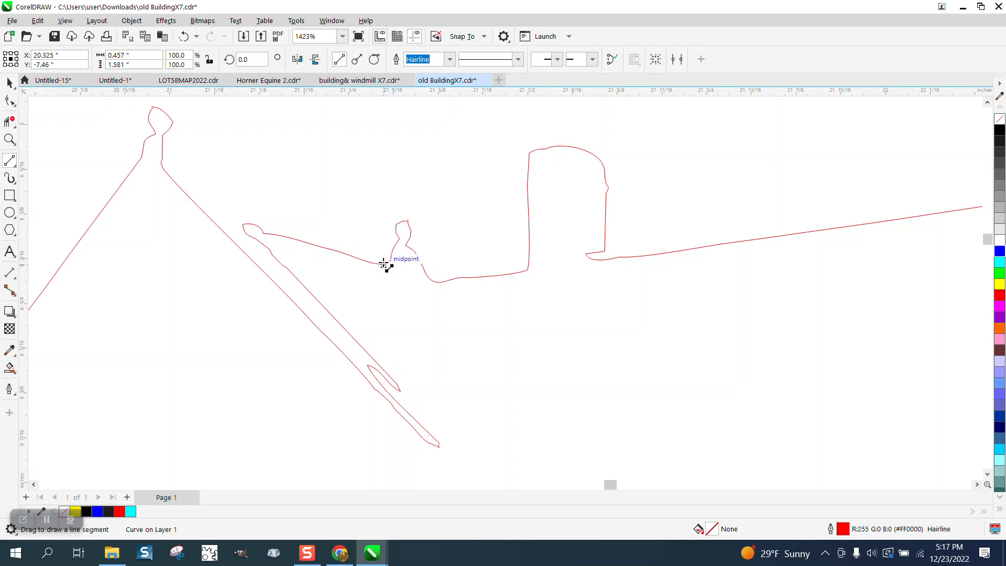
{"action": "left_click_drag", "start_coordinate": [386, 263], "coordinate": [163, 166]}
{"action": "scroll", "coordinate": [309, 219], "scroll_direction": "down", "scroll_amount": 1}
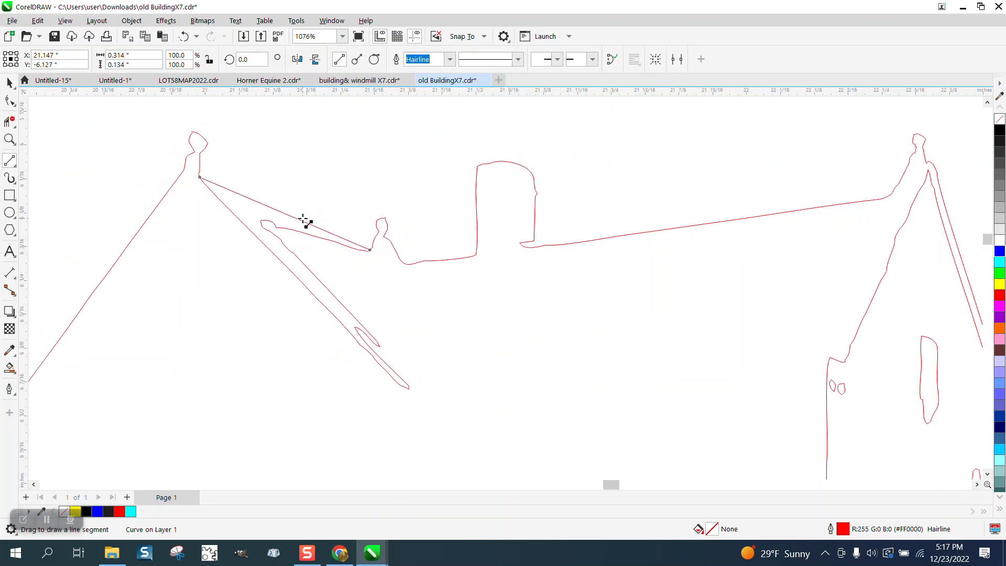
Step: Draw a vertical 2-Point Line about 0.09 inches long from the chimney's right side down across the roof ridge line
{"action": "scroll", "coordinate": [434, 240], "scroll_direction": "down", "scroll_amount": 1}
{"action": "scroll", "coordinate": [460, 243], "scroll_direction": "down", "scroll_amount": 4}
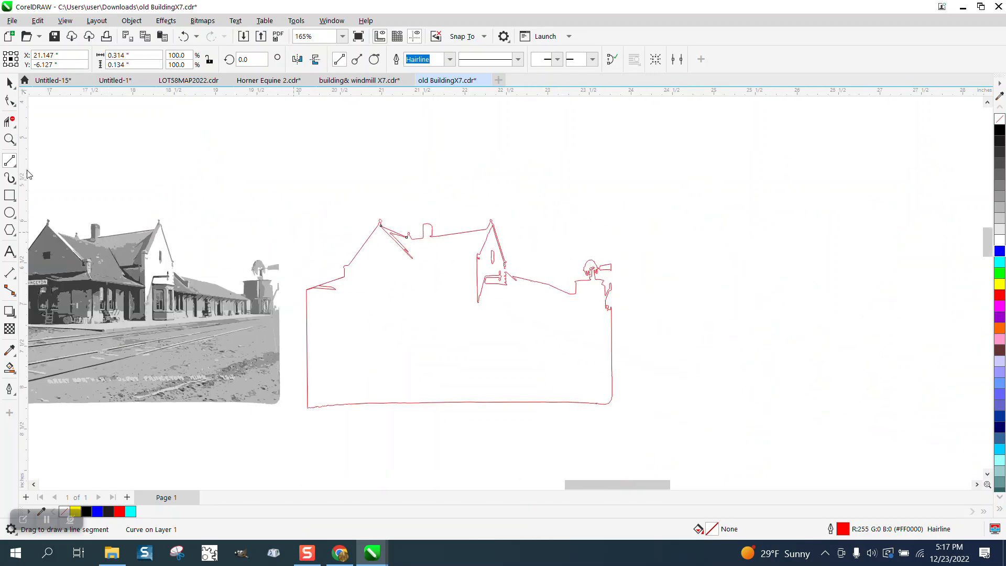
{"action": "left_click", "coordinate": [10, 139]}
{"action": "left_click_drag", "start_coordinate": [411, 207], "coordinate": [542, 274]}
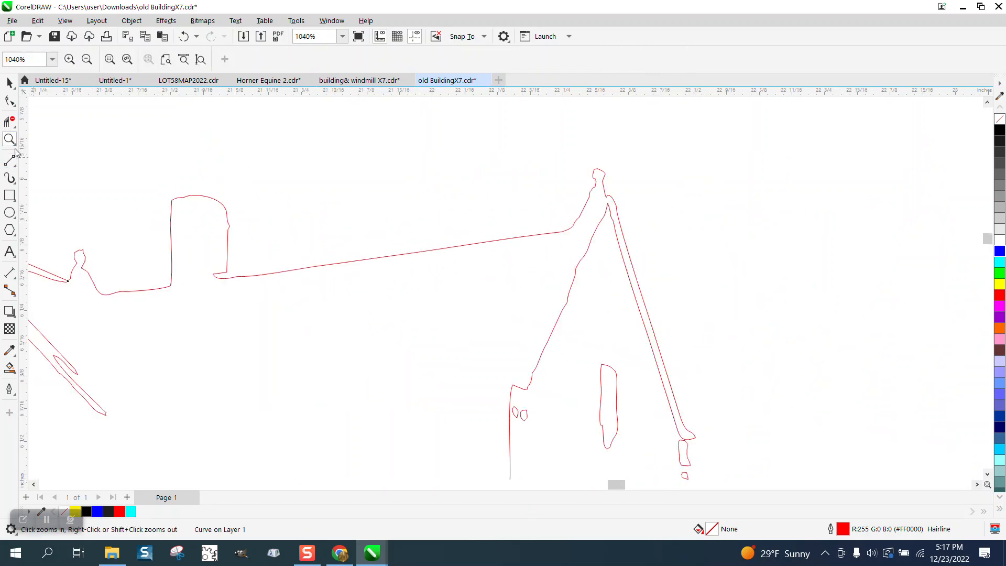
{"action": "left_click", "coordinate": [11, 162]}
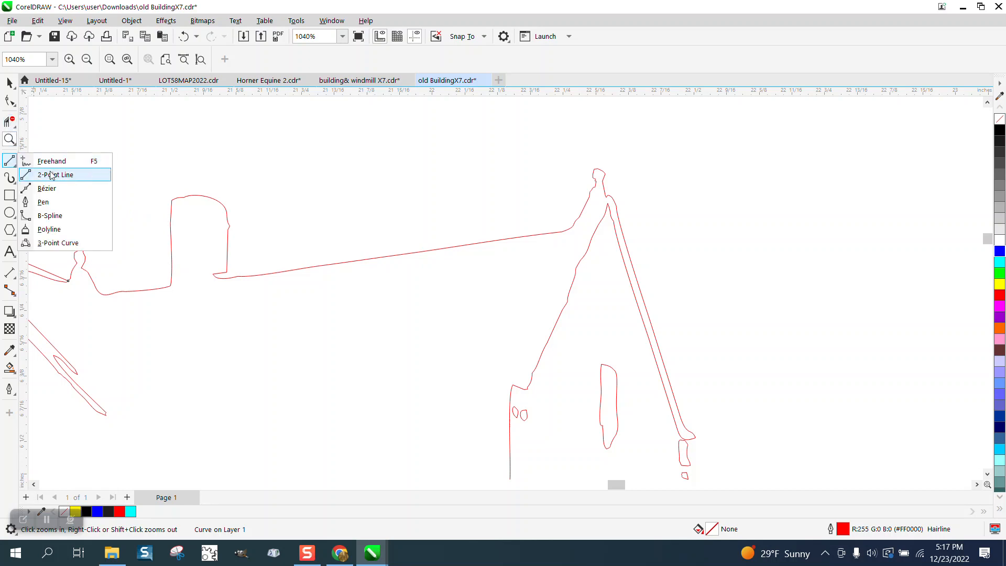
{"action": "left_click", "coordinate": [63, 175]}
{"action": "left_click_drag", "start_coordinate": [227, 255], "coordinate": [231, 302]}
{"action": "scroll", "coordinate": [187, 194], "scroll_direction": "down", "scroll_amount": 3}
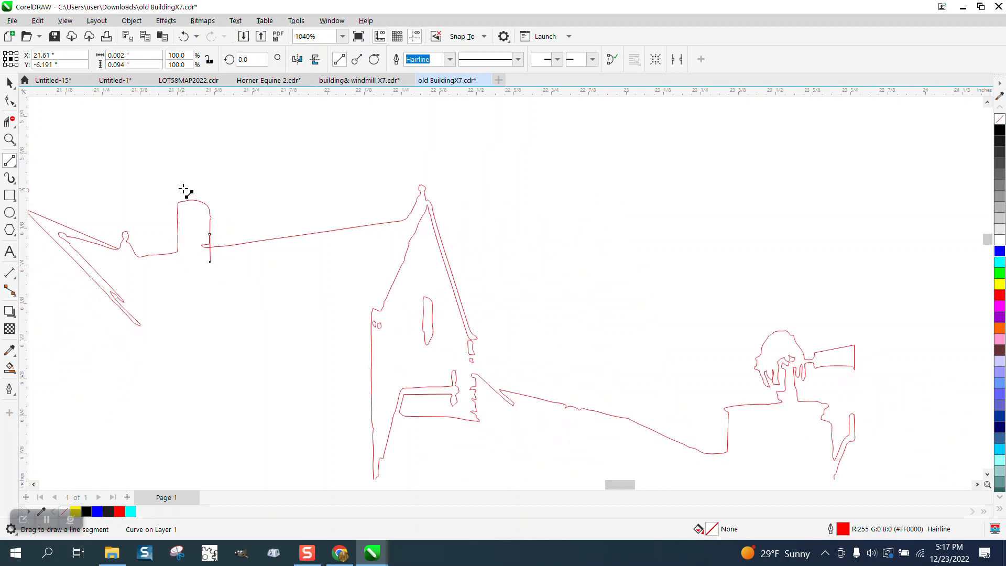
Step: Bridge the gap below the right gable's eave with a vertical 2-Point Line about 0.11 inches long and delete the leftover loop segment beside it
{"action": "left_click", "coordinate": [9, 140]}
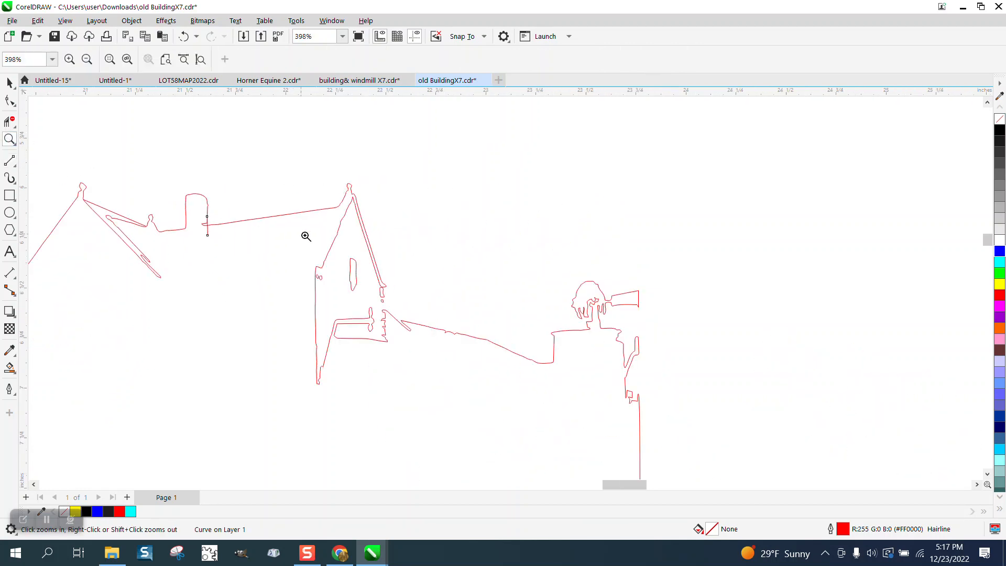
{"action": "left_click_drag", "start_coordinate": [516, 412], "coordinate": [516, 413]}
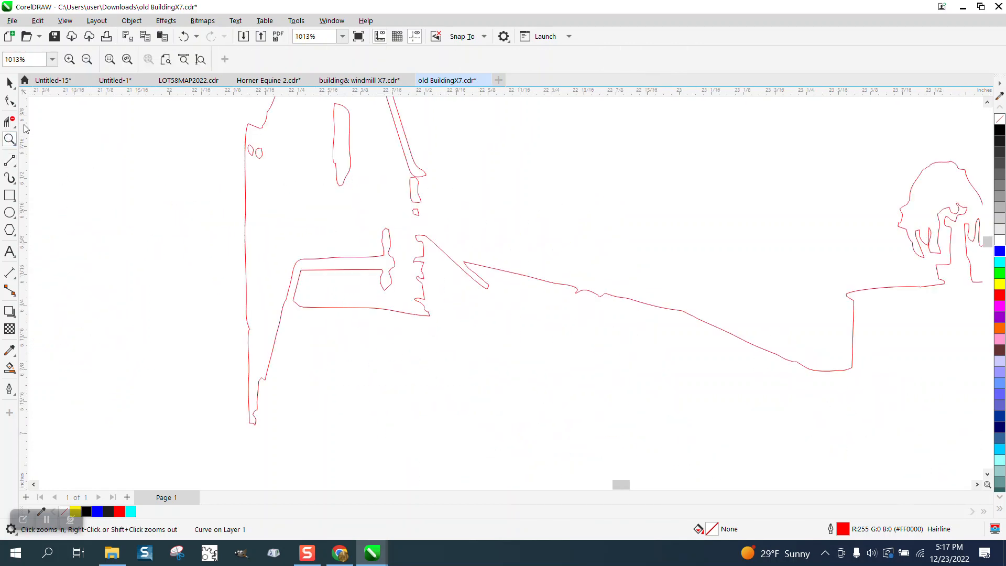
{"action": "left_click", "coordinate": [12, 158]}
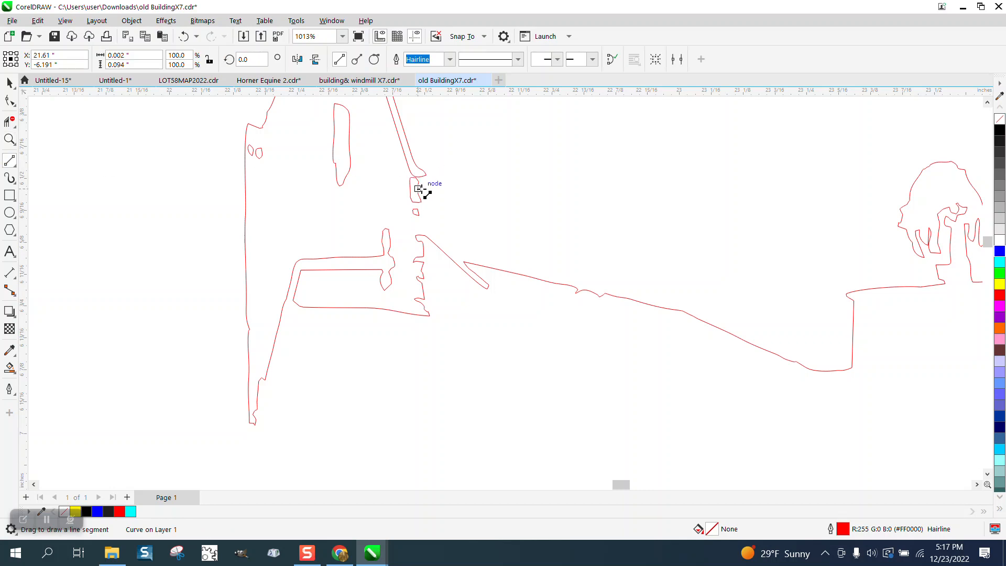
{"action": "left_click_drag", "start_coordinate": [420, 180], "coordinate": [420, 235]}
{"action": "left_click", "coordinate": [9, 121]}
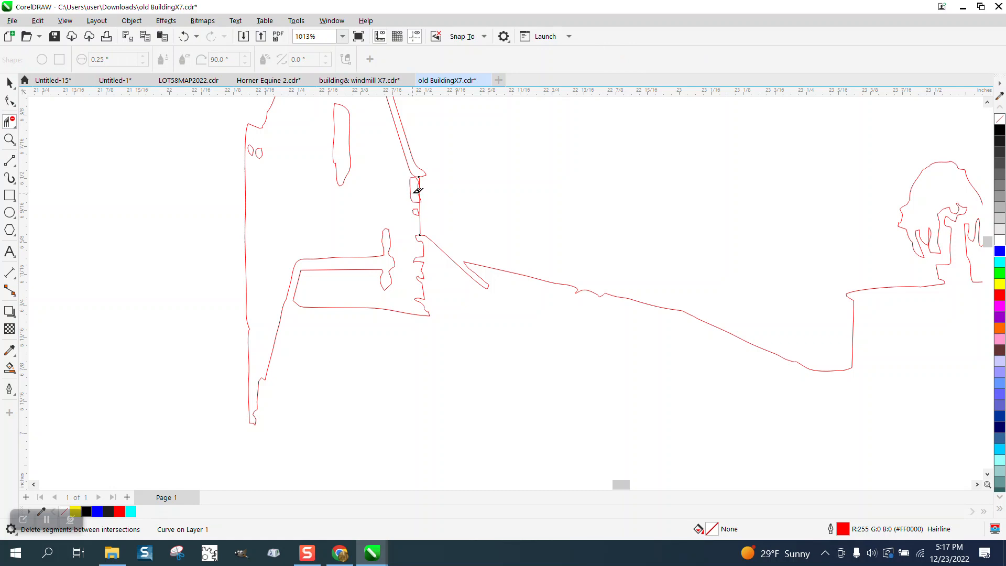
{"action": "left_click", "coordinate": [413, 193]}
Step: Extend the long roof's upper end leftward across the narrow spike with a 2-Point Line about 0.06 inches long
{"action": "left_click", "coordinate": [9, 139]}
{"action": "left_click_drag", "start_coordinate": [571, 327], "coordinate": [571, 327]}
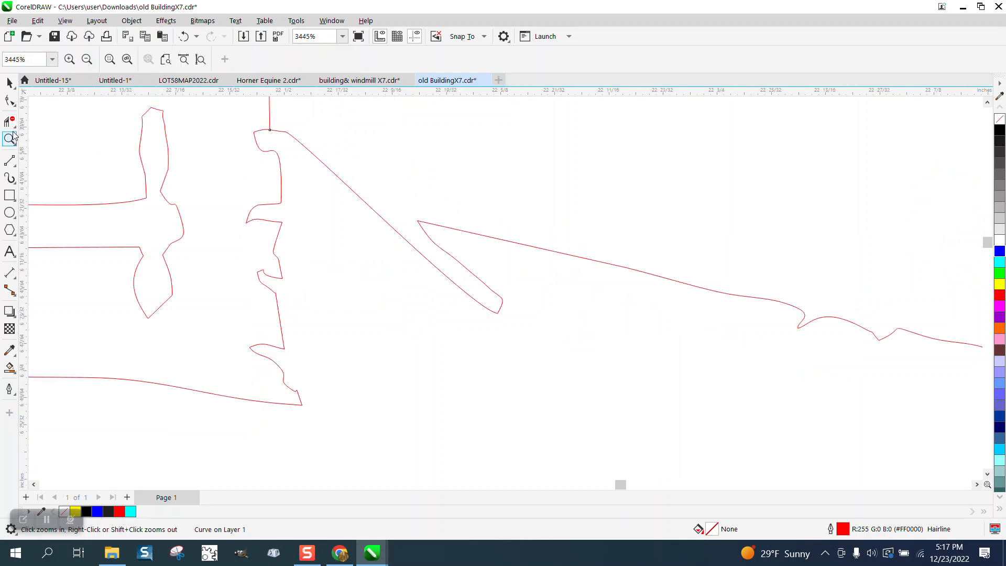
{"action": "left_click", "coordinate": [15, 164]}
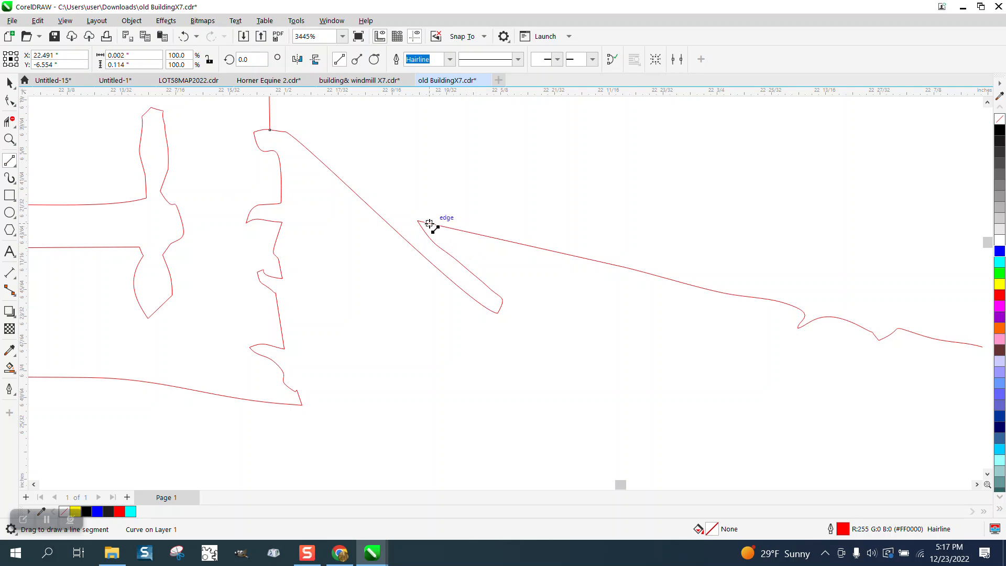
{"action": "left_click_drag", "start_coordinate": [429, 224], "coordinate": [333, 205]}
{"action": "scroll", "coordinate": [283, 220], "scroll_direction": "down", "scroll_amount": 5}
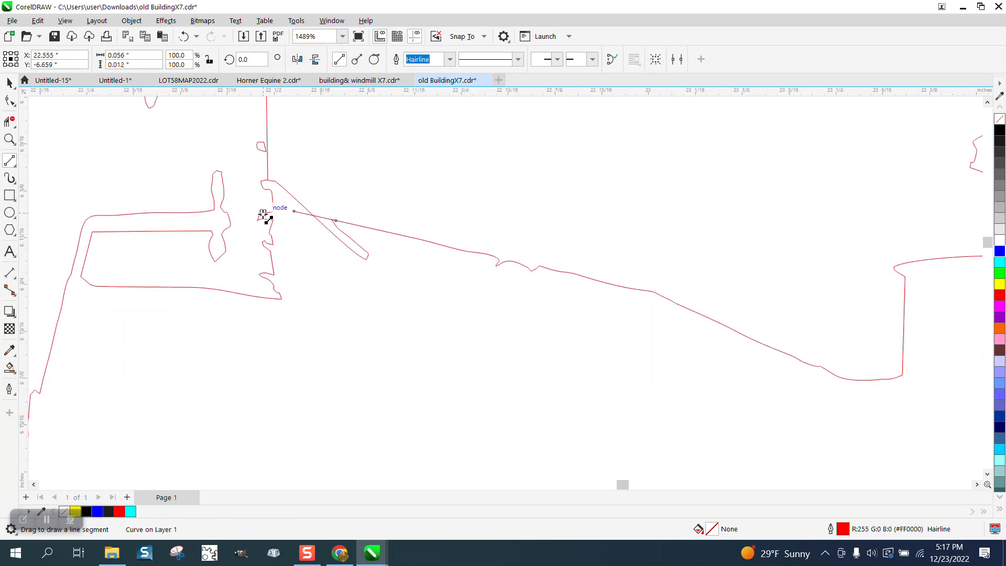
Step: Straighten the long sloping roof line by deleting its bumpy intermediate nodes down to the corner beside the water tank
{"action": "left_click", "coordinate": [12, 103]}
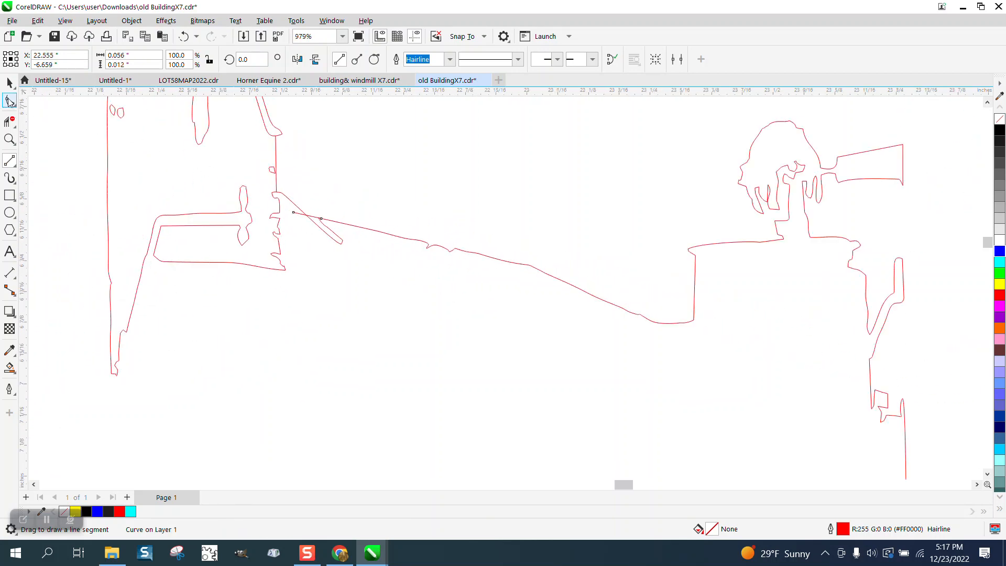
{"action": "left_click", "coordinate": [433, 250]}
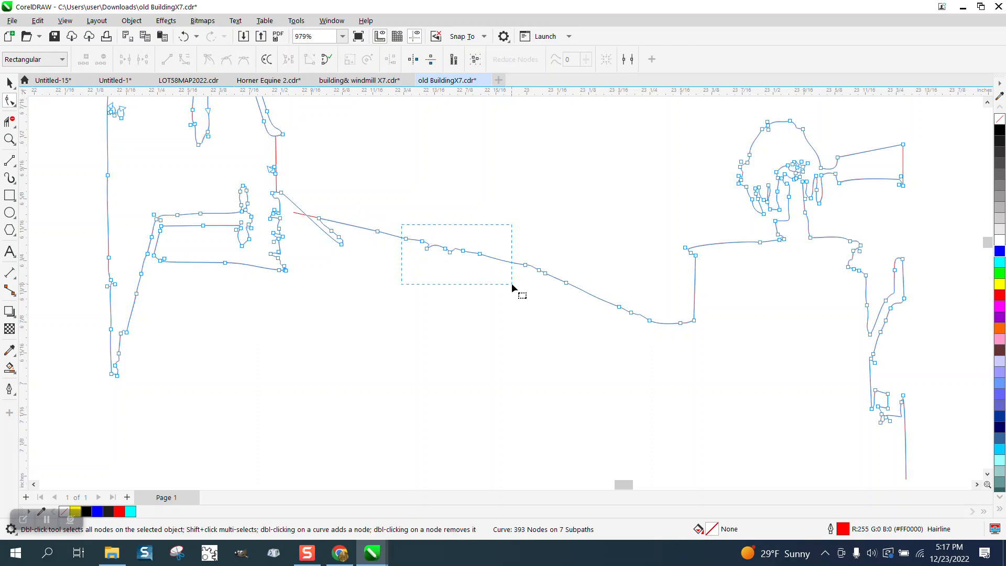
{"action": "left_click_drag", "start_coordinate": [511, 284], "coordinate": [512, 284]}
{"action": "key", "text": "Delete"}
{"action": "scroll", "coordinate": [441, 273], "scroll_direction": "down", "scroll_amount": 1}
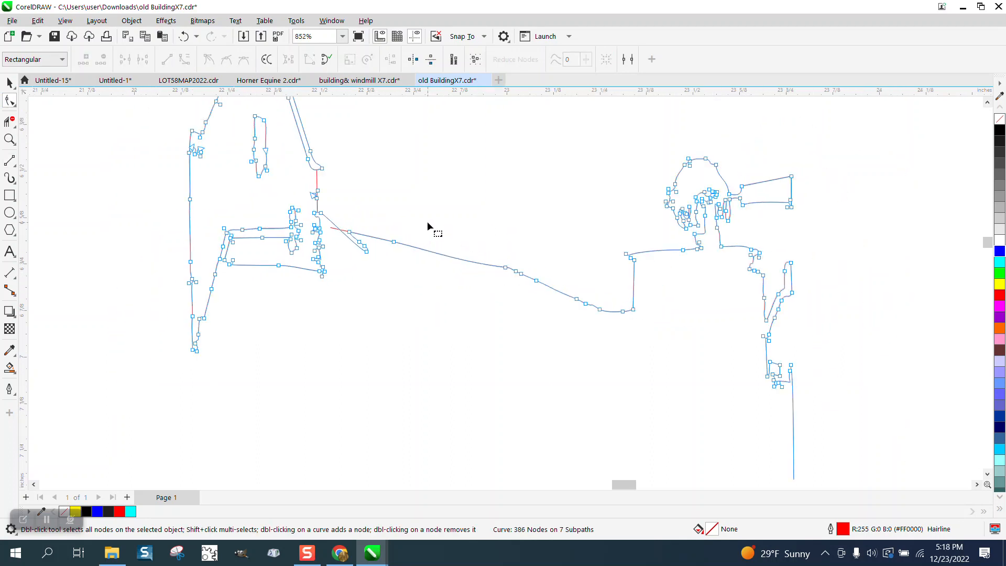
{"action": "left_click_drag", "start_coordinate": [601, 309], "coordinate": [612, 320]}
{"action": "key", "text": "Delete"}
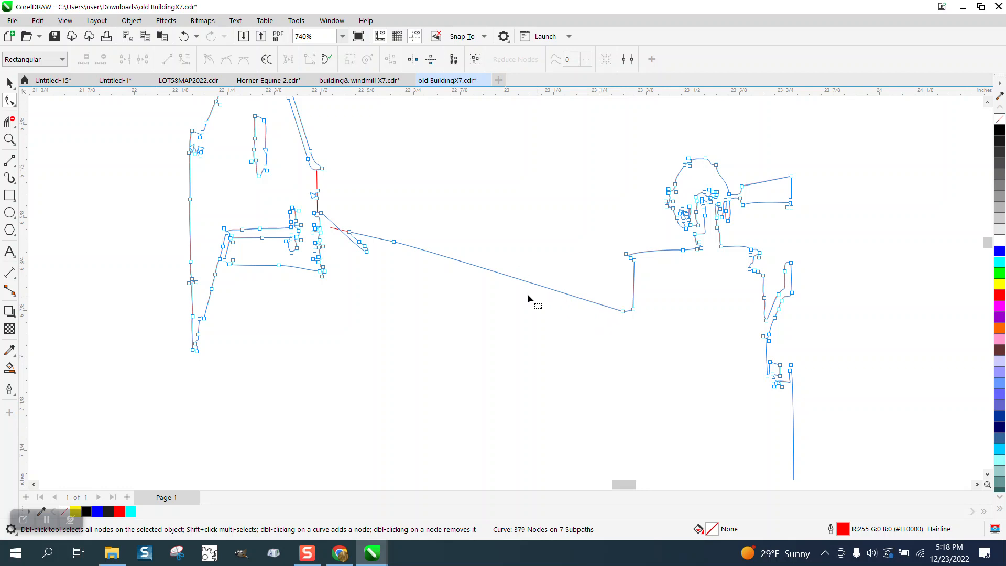
Step: Draw a 3-Point Curve about 0.17 inches wide beneath the windmill wheel, from its far edge to the base of the tail vane
{"action": "scroll", "coordinate": [527, 294], "scroll_direction": "down", "scroll_amount": 1}
{"action": "left_click", "coordinate": [9, 138]}
{"action": "scroll", "coordinate": [256, 180], "scroll_direction": "down", "scroll_amount": 1}
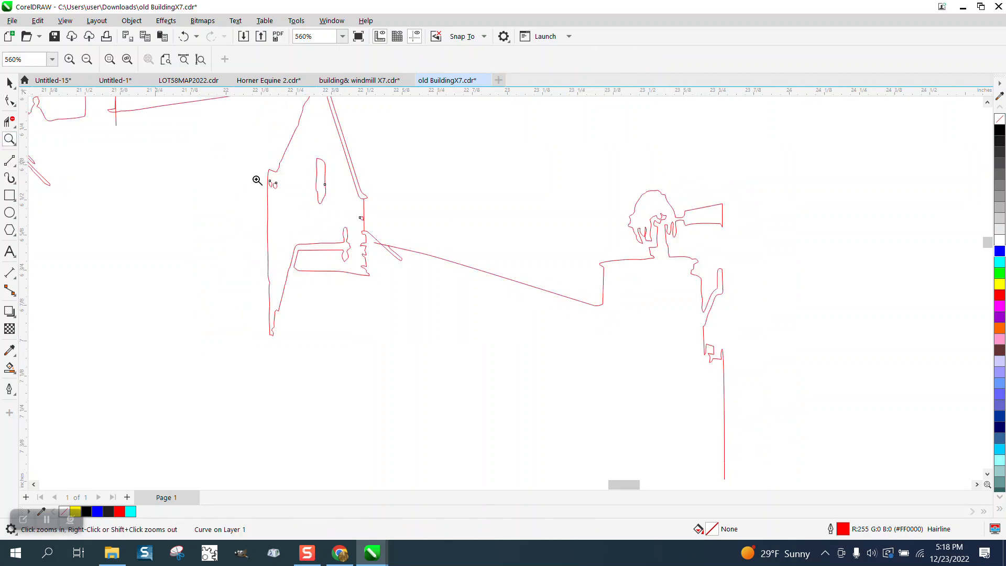
{"action": "left_click_drag", "start_coordinate": [608, 173], "coordinate": [726, 266]}
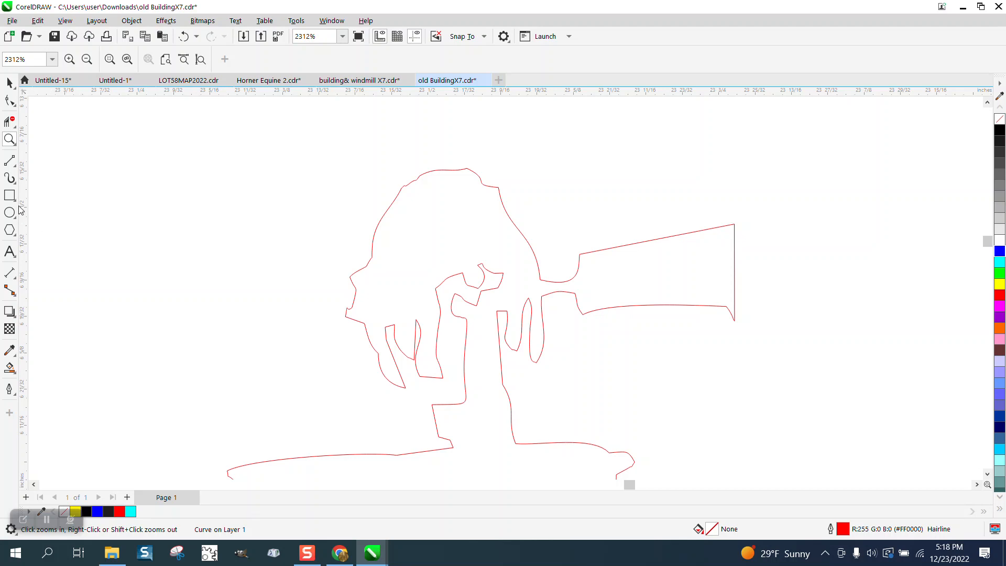
{"action": "left_click", "coordinate": [9, 160]}
{"action": "left_click", "coordinate": [16, 165]}
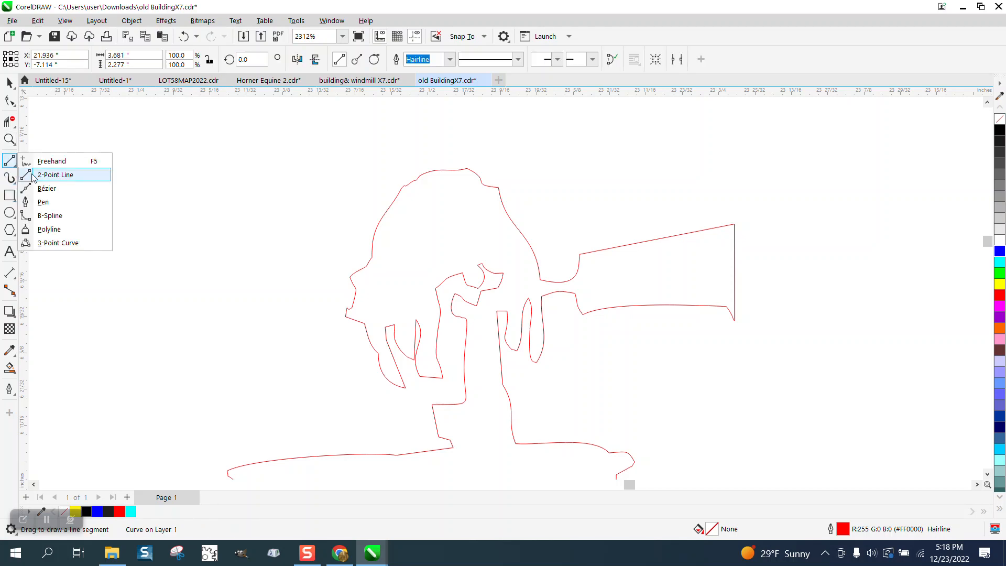
{"action": "left_click", "coordinate": [55, 242]}
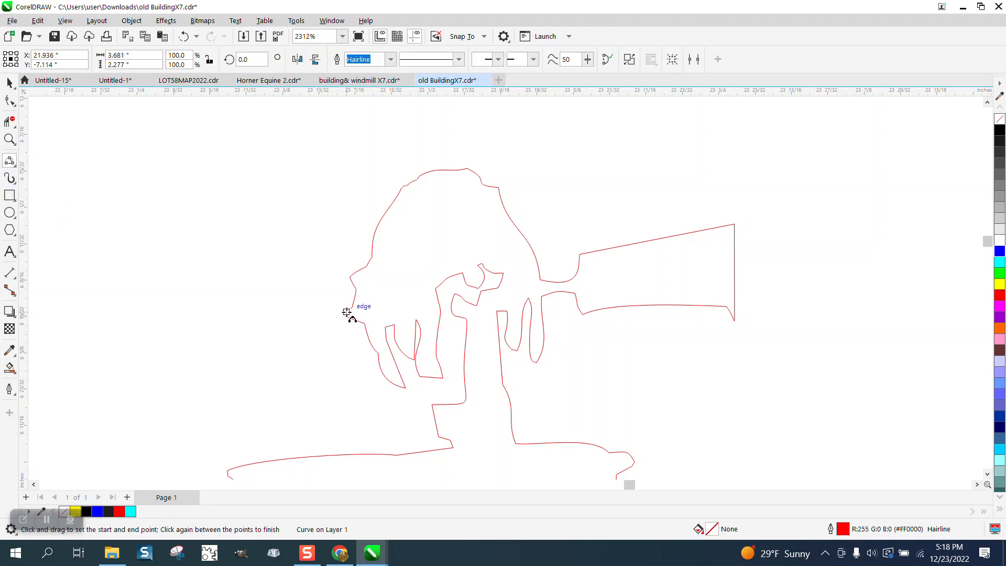
{"action": "left_click_drag", "start_coordinate": [347, 312], "coordinate": [542, 296]}
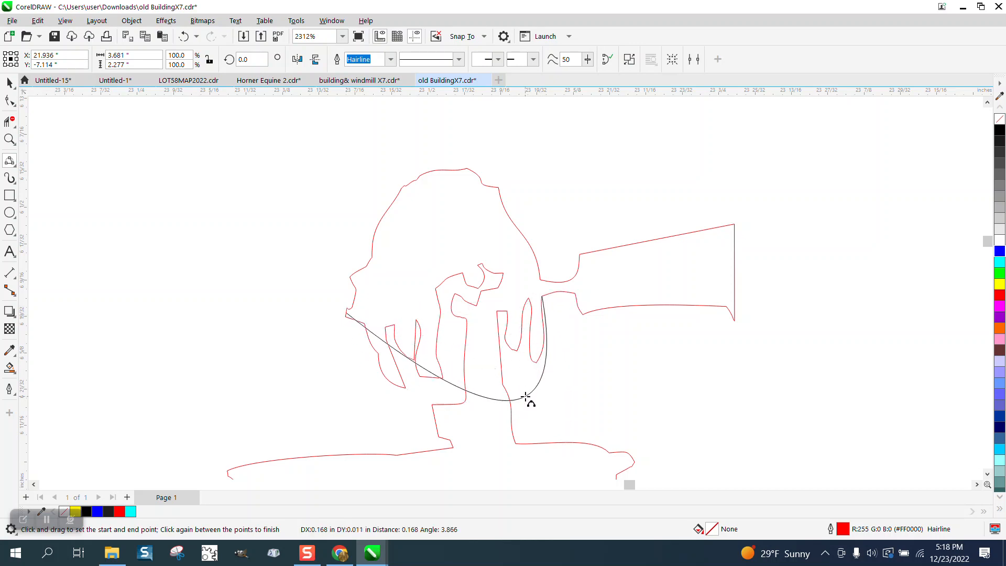
{"action": "left_click", "coordinate": [525, 396]}
Step: Reshape the new curve's two end handles into an even round wheel bottom and delete the loop segment protruding beyond it
{"action": "left_click", "coordinate": [9, 99]}
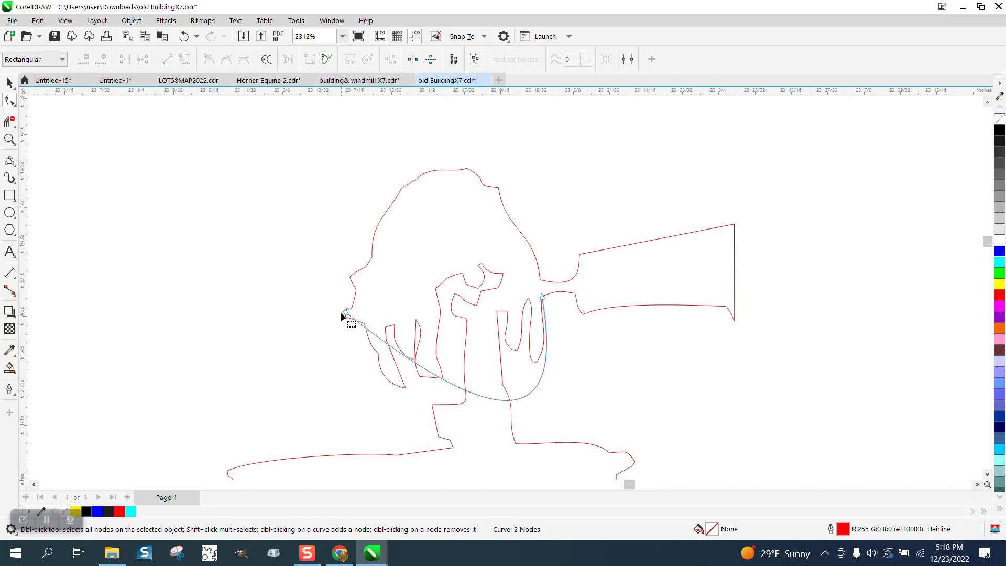
{"action": "left_click", "coordinate": [344, 310]}
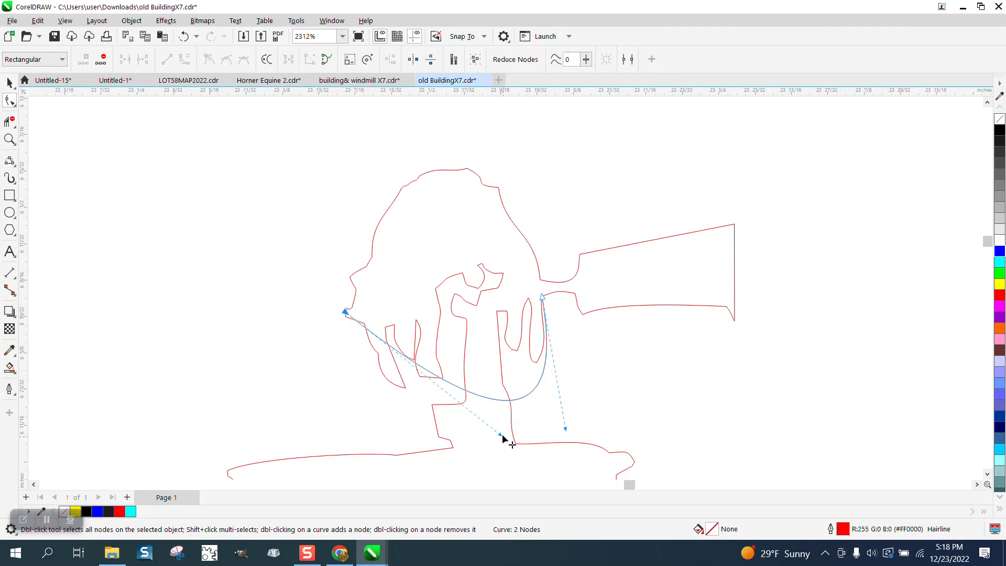
{"action": "left_click_drag", "start_coordinate": [505, 443], "coordinate": [438, 429]}
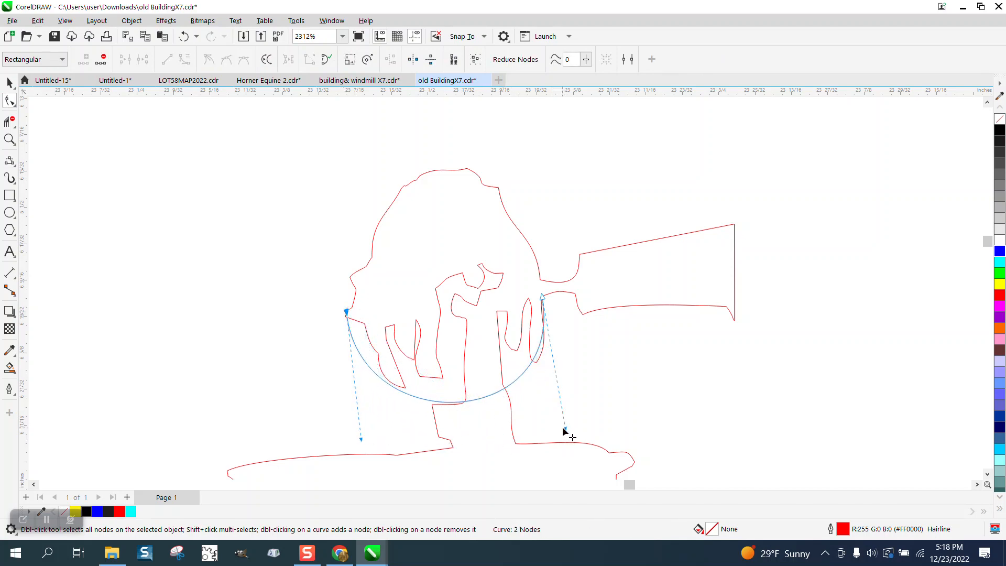
{"action": "left_click_drag", "start_coordinate": [565, 428], "coordinate": [575, 428]}
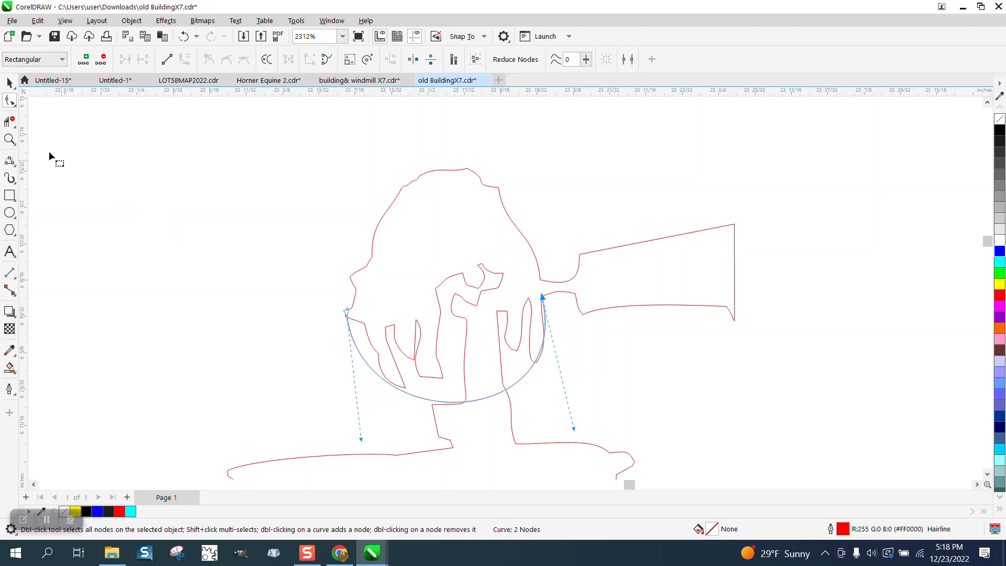
{"action": "left_click", "coordinate": [9, 121]}
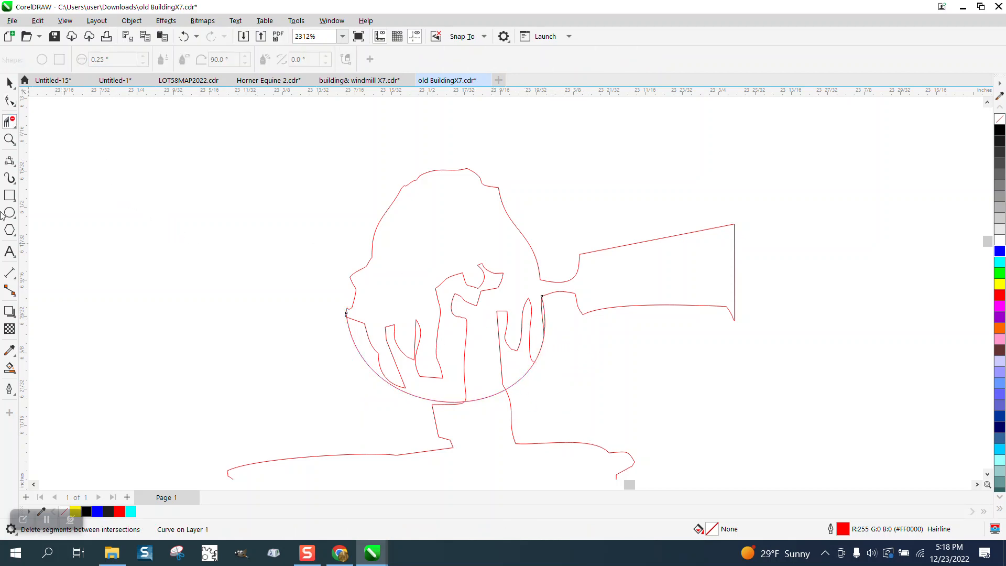
Step: Replace the jagged side of the windmill's neck with straight 2-Point Lines down to the tank roof, deleting the old notched segment
{"action": "left_click", "coordinate": [9, 139]}
{"action": "left_click_drag", "start_coordinate": [420, 378], "coordinate": [572, 440]}
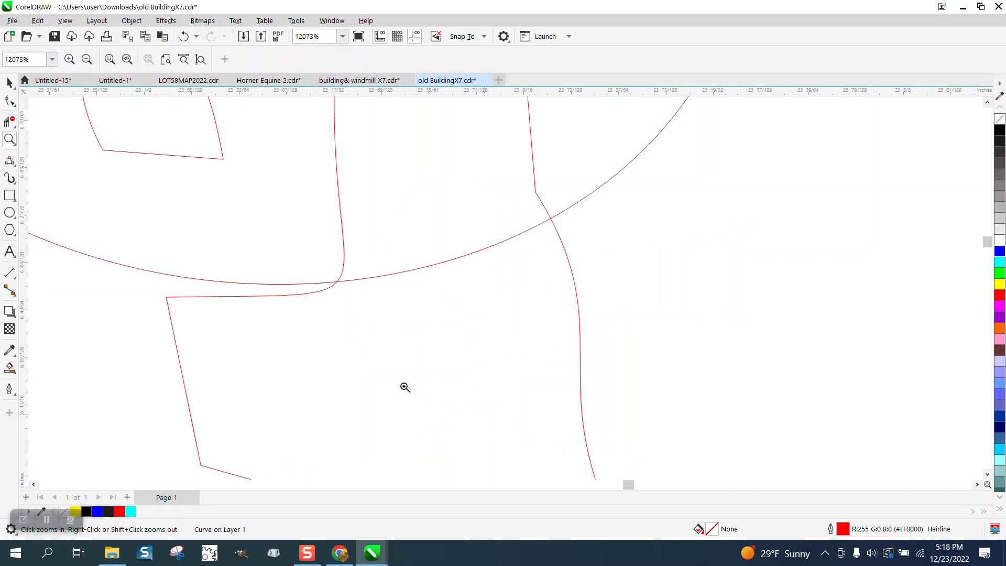
{"action": "scroll", "coordinate": [314, 258], "scroll_direction": "down", "scroll_amount": 2}
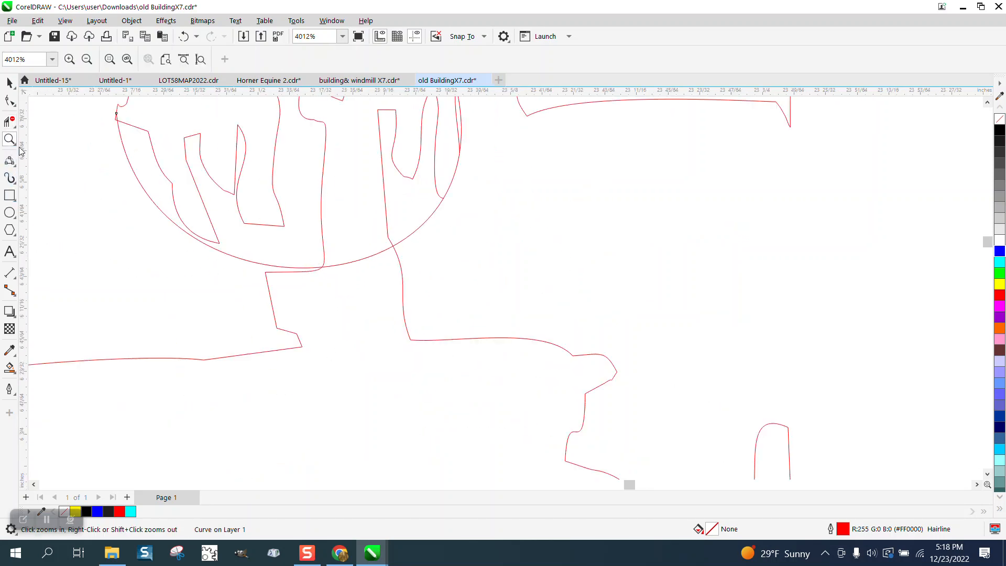
{"action": "left_click", "coordinate": [15, 167]}
{"action": "left_click", "coordinate": [51, 174]}
{"action": "left_click_drag", "start_coordinate": [324, 253], "coordinate": [297, 347]}
{"action": "left_click", "coordinate": [8, 125]}
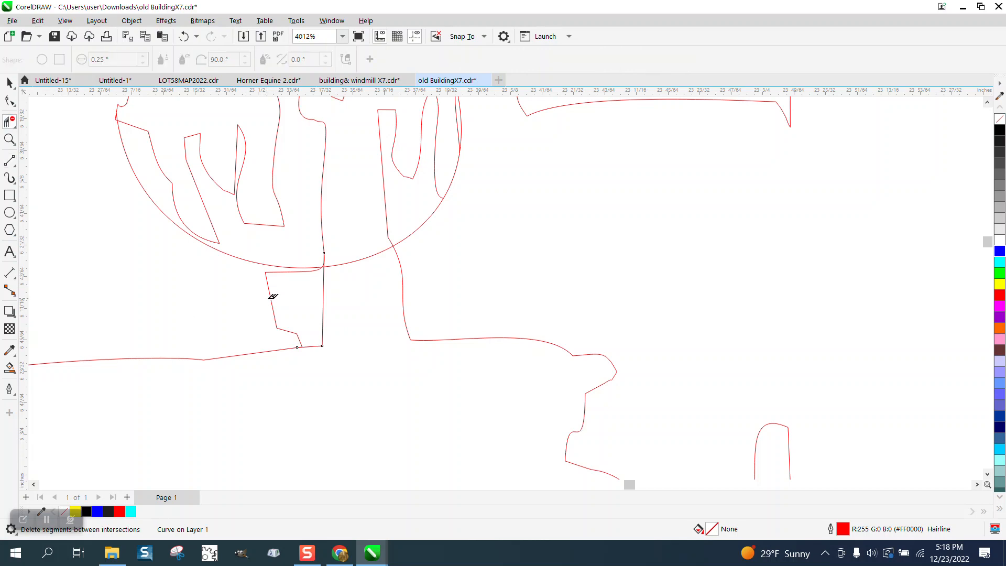
{"action": "left_click", "coordinate": [272, 296]}
Step: Bridge the branch-shaped bump below the tank with a 2-Point Line about 0.12 inches long and delete the bump's segments
{"action": "scroll", "coordinate": [335, 308], "scroll_direction": "down", "scroll_amount": 5}
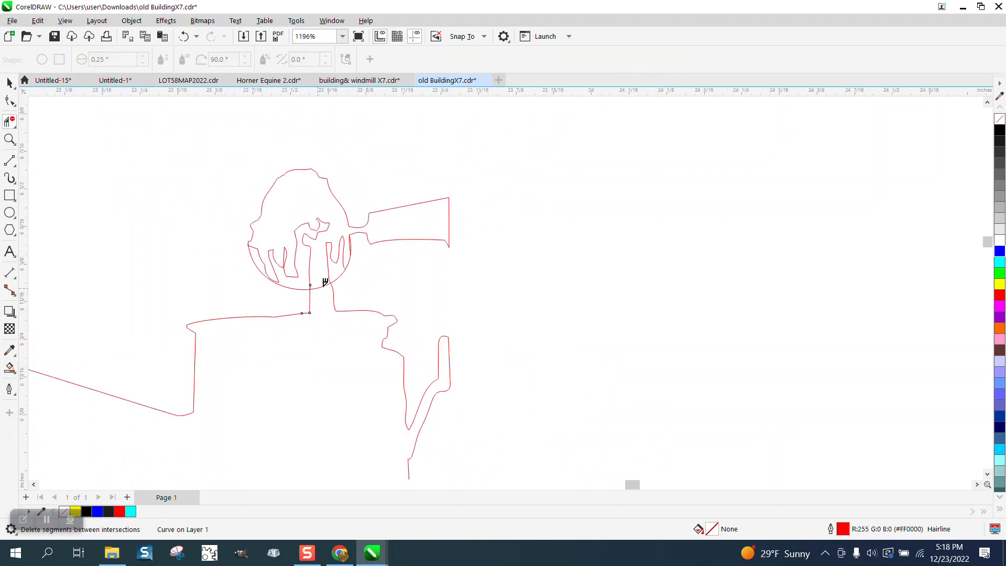
{"action": "left_click", "coordinate": [9, 139]}
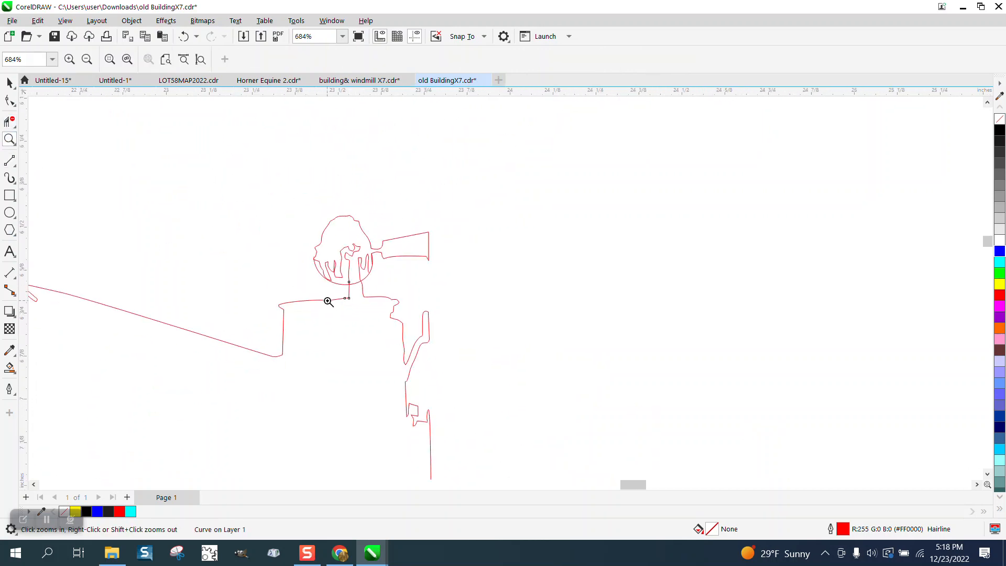
{"action": "left_click_drag", "start_coordinate": [351, 303], "coordinate": [534, 410]}
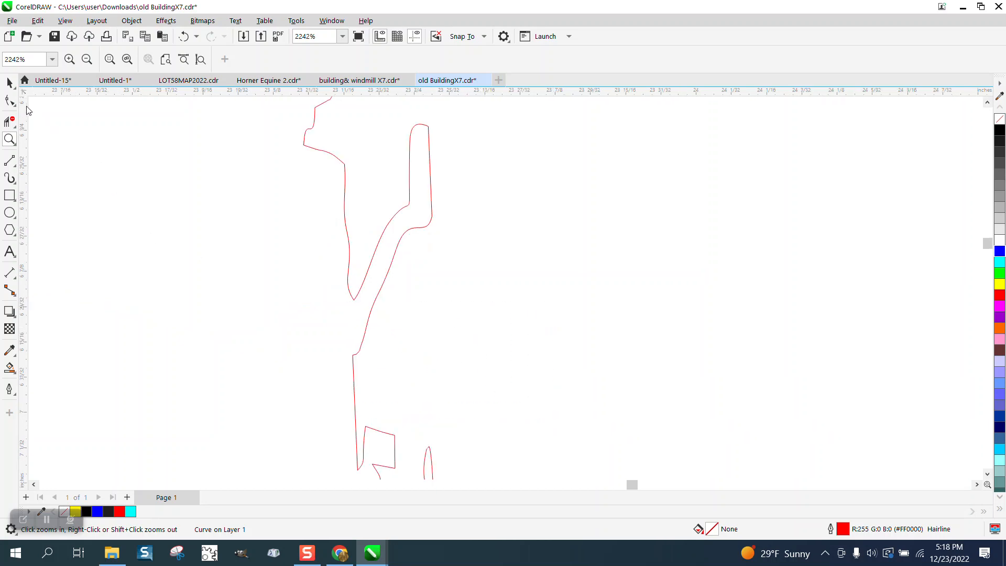
{"action": "left_click", "coordinate": [15, 167]}
{"action": "left_click", "coordinate": [63, 171]}
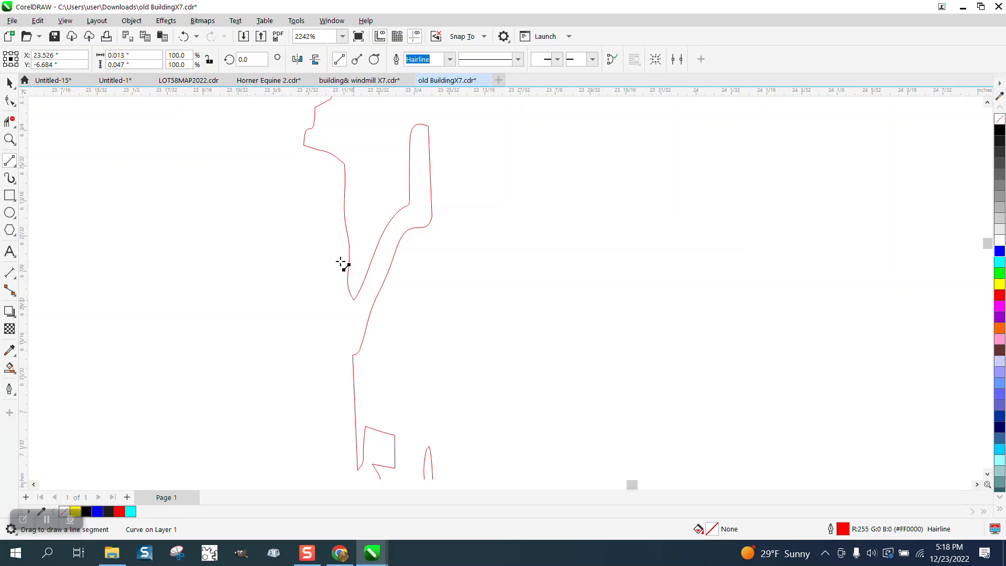
{"action": "left_click_drag", "start_coordinate": [345, 217], "coordinate": [353, 355]}
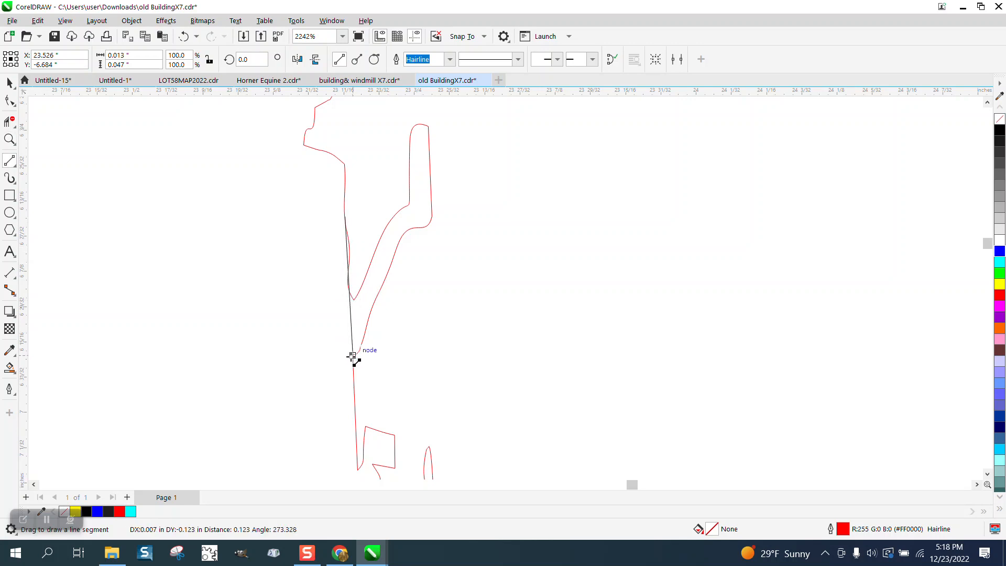
{"action": "left_click", "coordinate": [9, 121]}
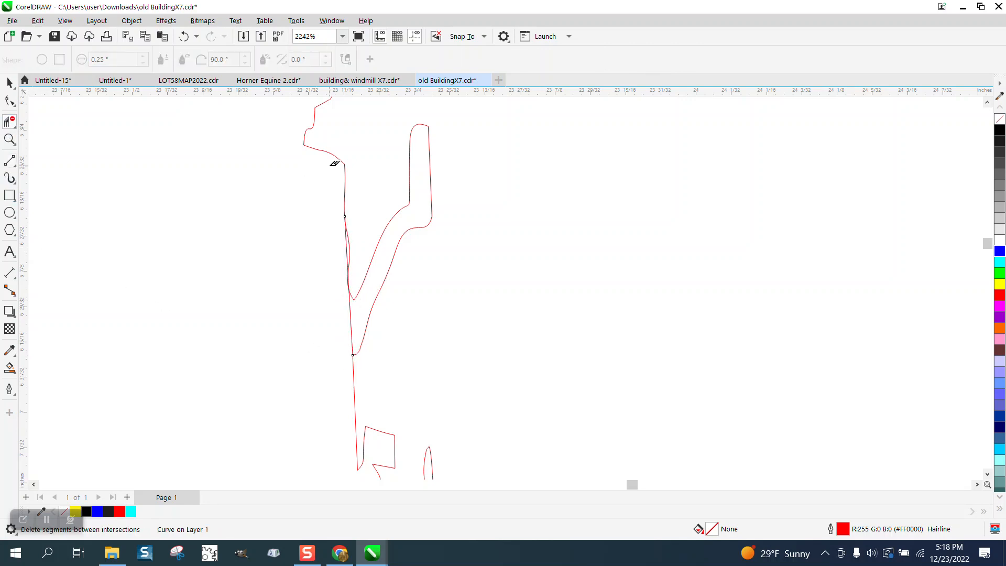
{"action": "left_click_drag", "start_coordinate": [514, 268], "coordinate": [514, 268]}
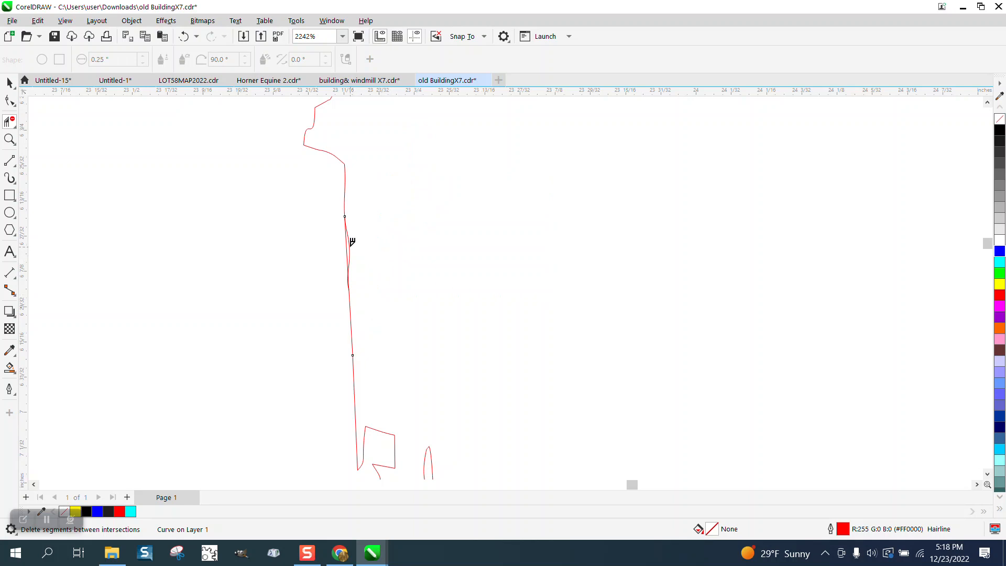
Step: Draw a sloping 2-Point Line about 0.066 by 0.046 inches from the long vertical edge's tip to the line below the tank
{"action": "scroll", "coordinate": [376, 240], "scroll_direction": "down", "scroll_amount": 3}
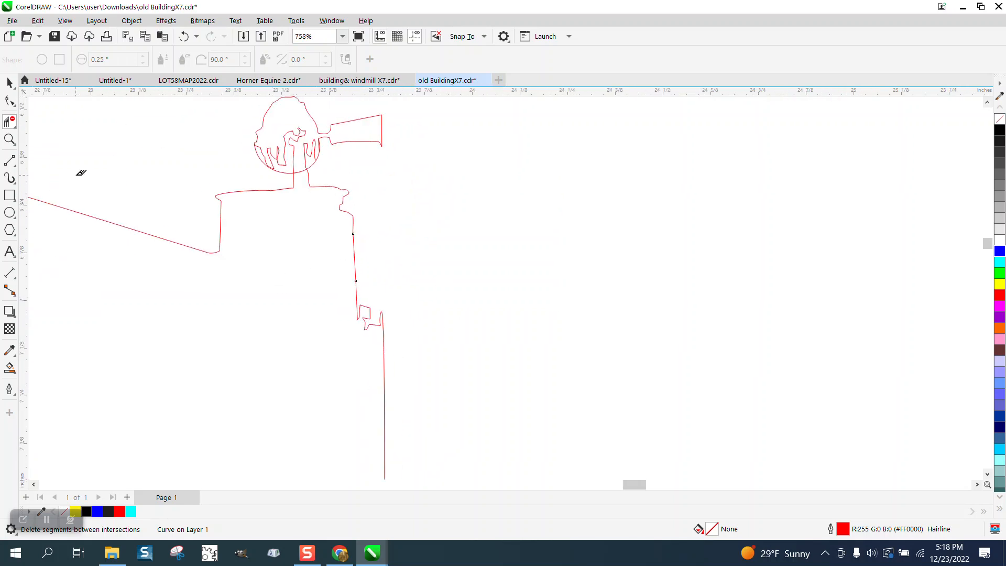
{"action": "left_click", "coordinate": [9, 139]}
{"action": "left_click_drag", "start_coordinate": [308, 266], "coordinate": [503, 367]}
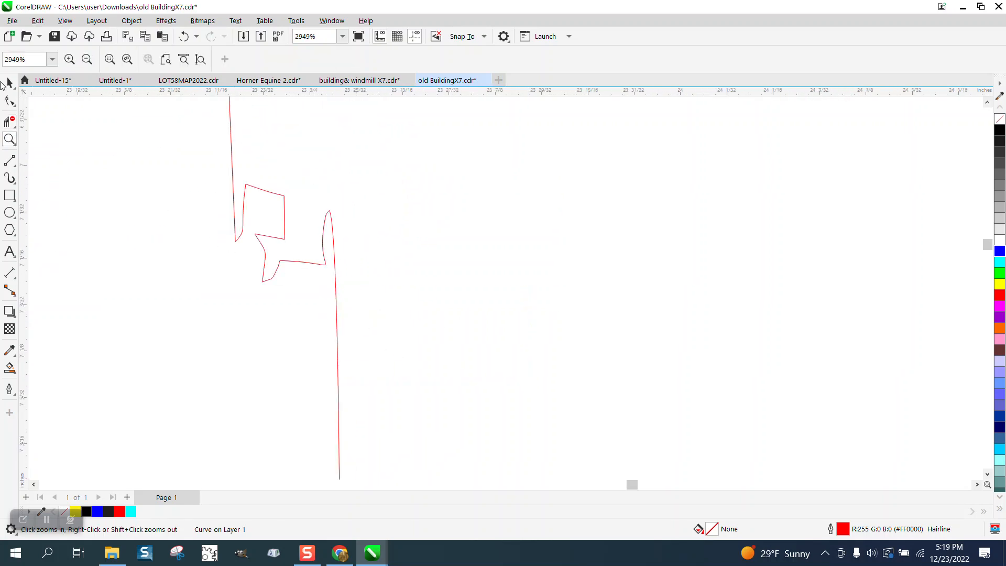
{"action": "left_click", "coordinate": [15, 165]}
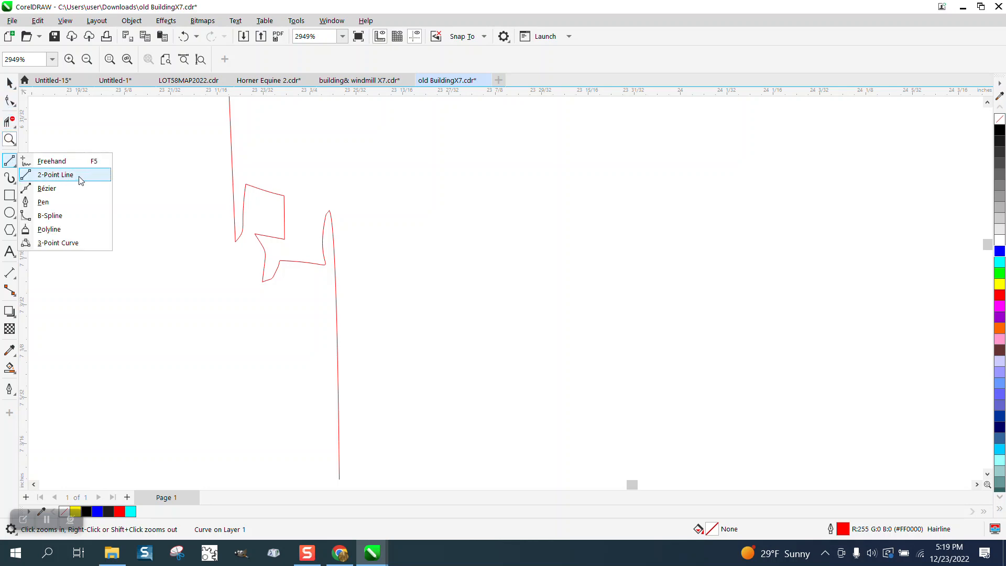
{"action": "left_click", "coordinate": [81, 181]}
{"action": "left_click_drag", "start_coordinate": [330, 212], "coordinate": [231, 146]}
Step: Straighten the outline's bottom edge by deleting all its intermediate nodes and the extra node beside the left corner
{"action": "scroll", "coordinate": [341, 230], "scroll_direction": "down", "scroll_amount": 5}
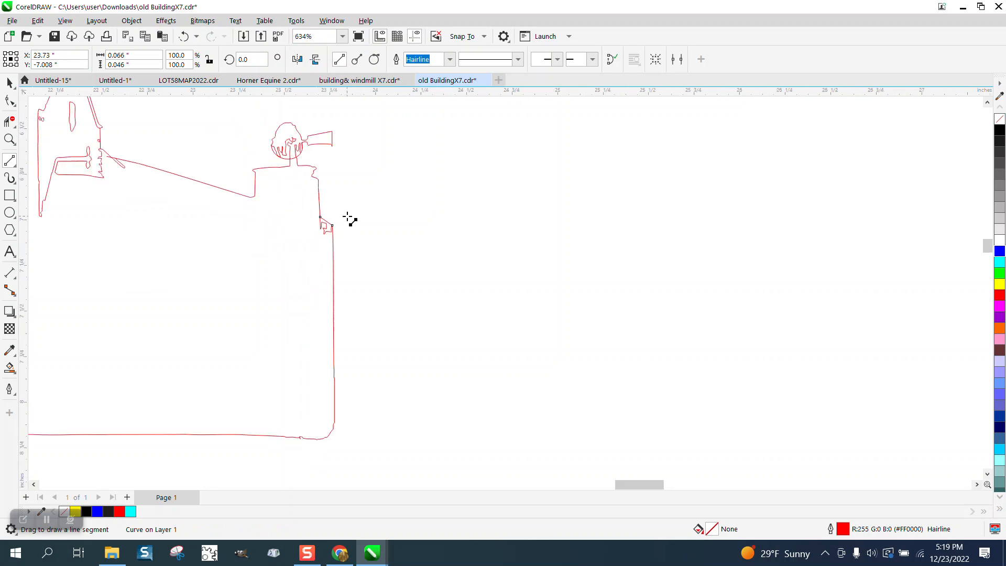
{"action": "scroll", "coordinate": [347, 219], "scroll_direction": "down", "scroll_amount": 4}
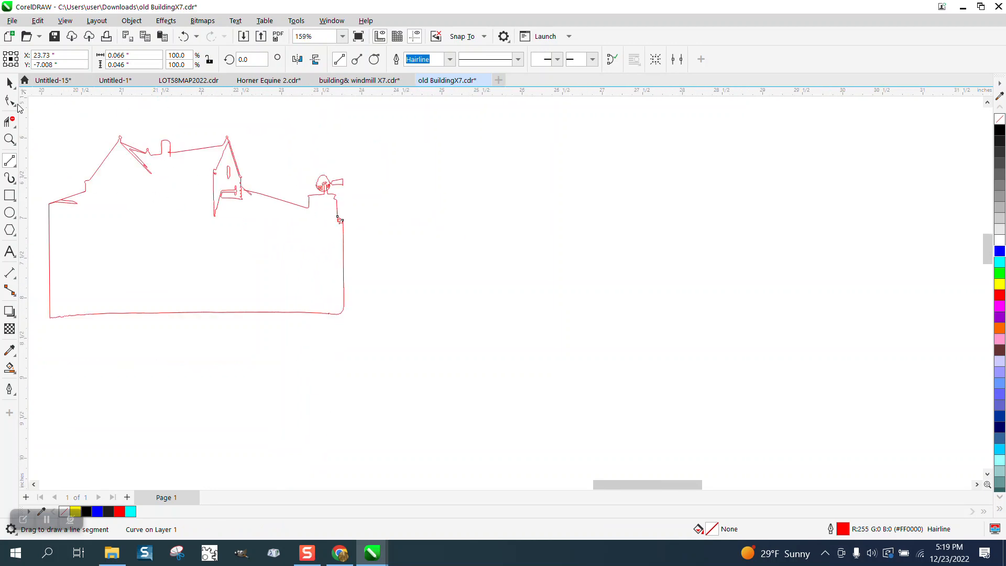
{"action": "left_click", "coordinate": [9, 82]}
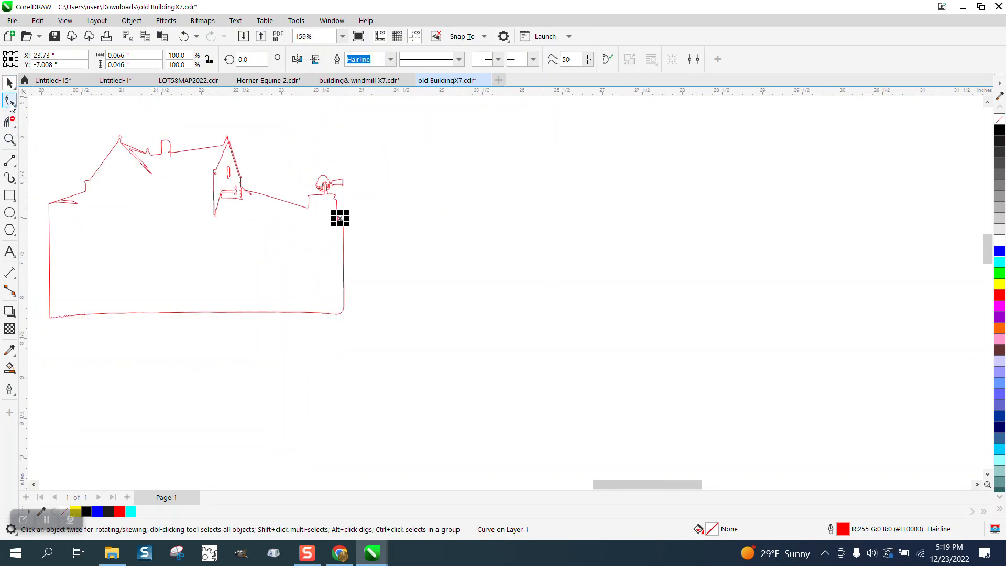
{"action": "left_click", "coordinate": [9, 139]}
{"action": "left_click_drag", "start_coordinate": [60, 297], "coordinate": [415, 354]}
{"action": "left_click", "coordinate": [12, 102]}
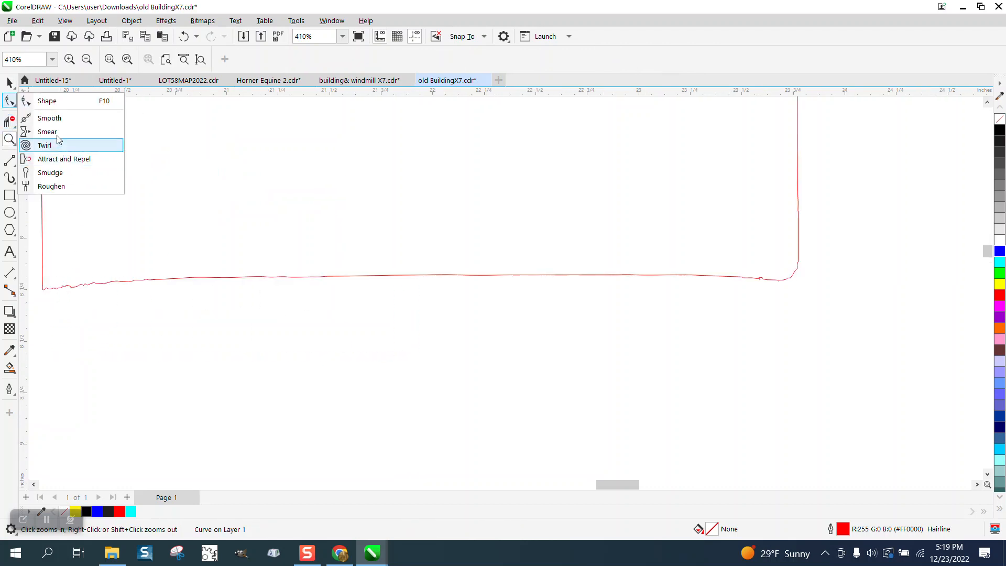
{"action": "left_click", "coordinate": [55, 100]}
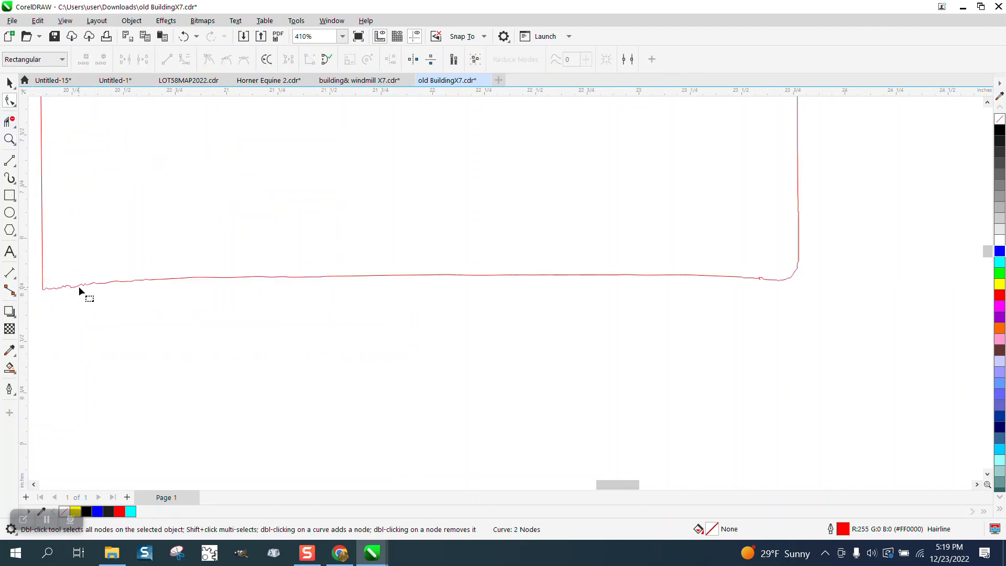
{"action": "left_click", "coordinate": [80, 284]}
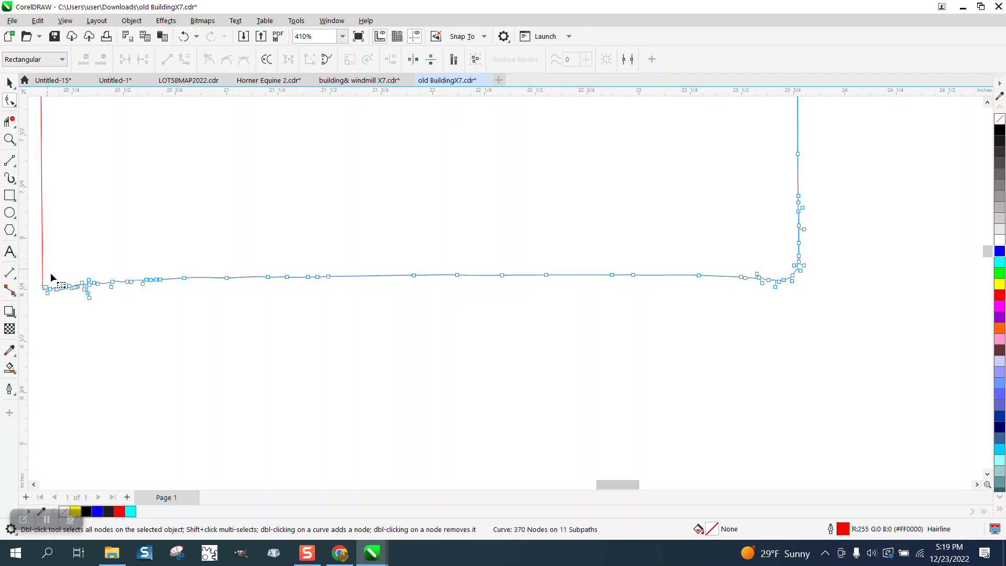
{"action": "left_click_drag", "start_coordinate": [48, 270], "coordinate": [789, 310]}
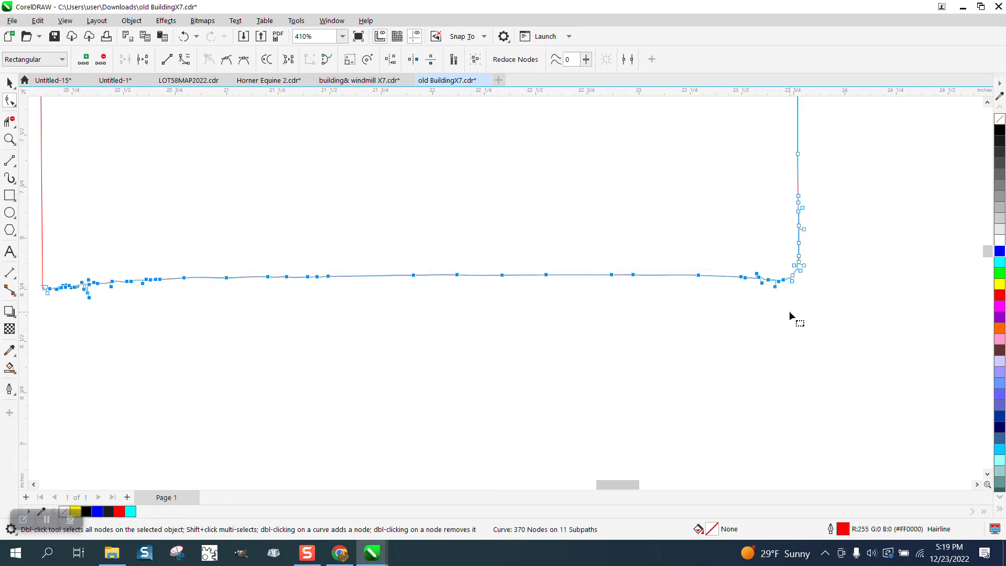
{"action": "key", "text": "Delete"}
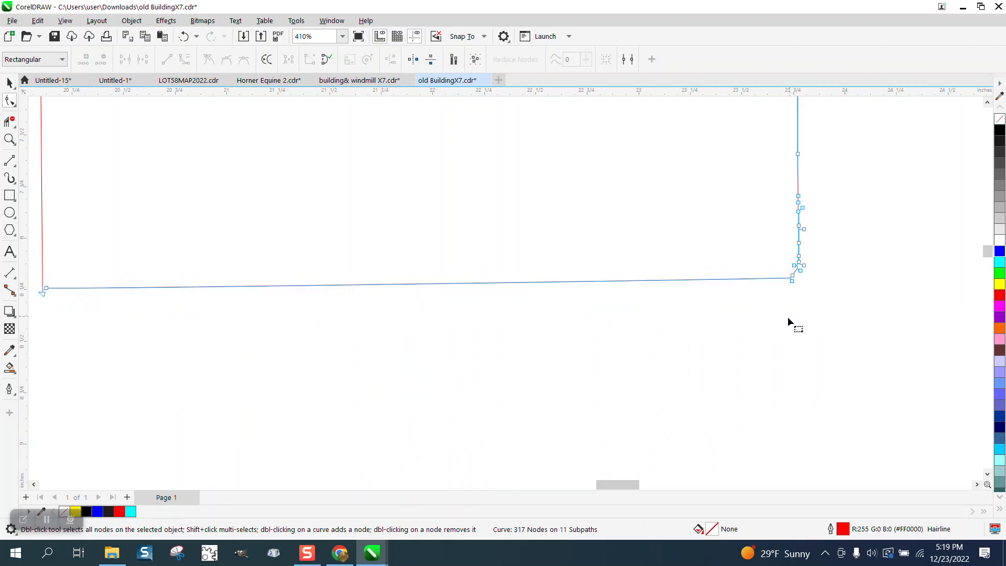
{"action": "double_click", "coordinate": [46, 289]}
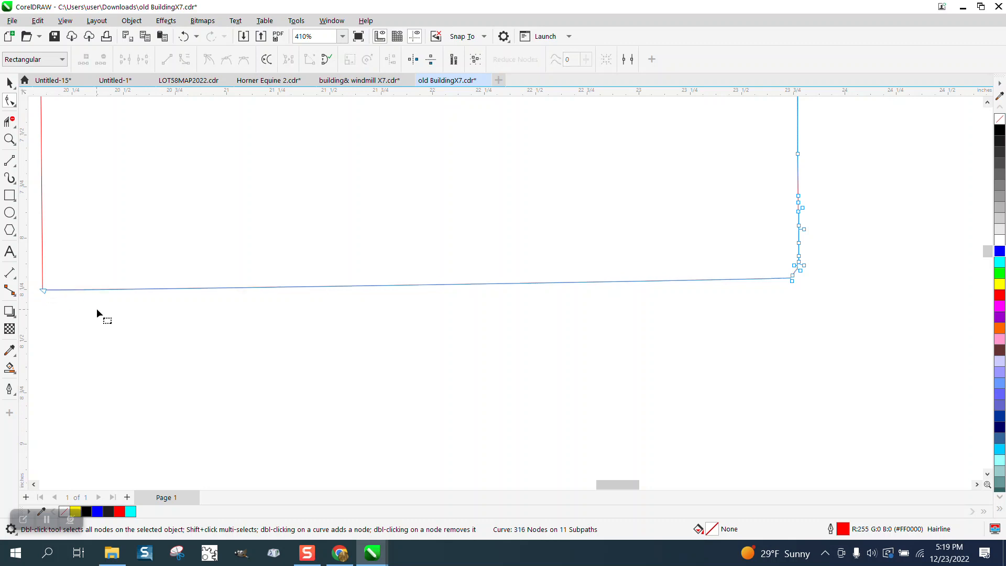
Step: Move the bottom edge's right end node outward under the vertical edge and delete the clustered nodes above it to square the corner
{"action": "left_click", "coordinate": [791, 278]}
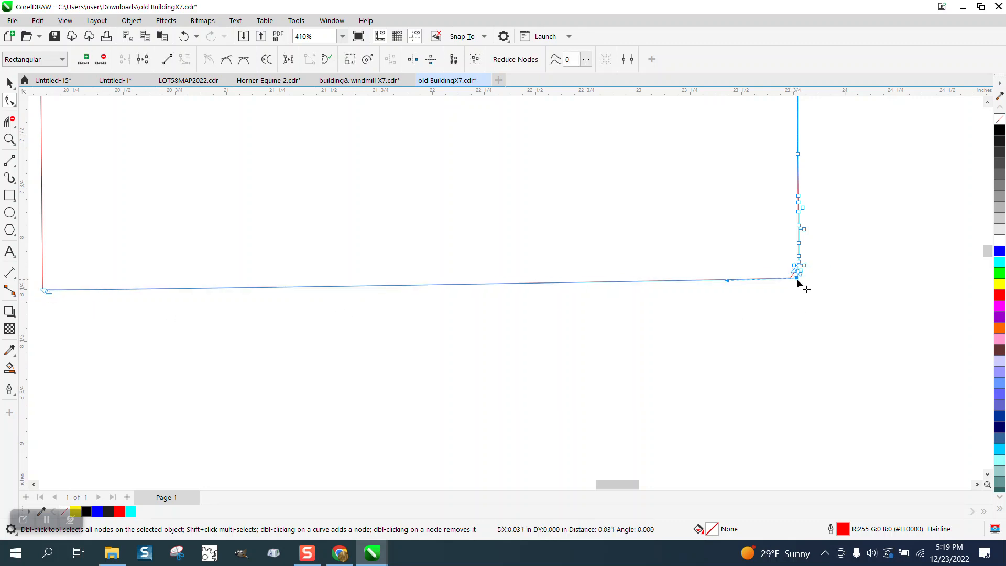
{"action": "left_click_drag", "start_coordinate": [796, 278], "coordinate": [800, 281]}
{"action": "left_click_drag", "start_coordinate": [779, 184], "coordinate": [820, 272]}
{"action": "key", "text": "Delete"}
Step: Convert the outline's bottom edge to a straight line and move it up so the left vertical edge extends below it
{"action": "scroll", "coordinate": [629, 268], "scroll_direction": "down", "scroll_amount": 2}
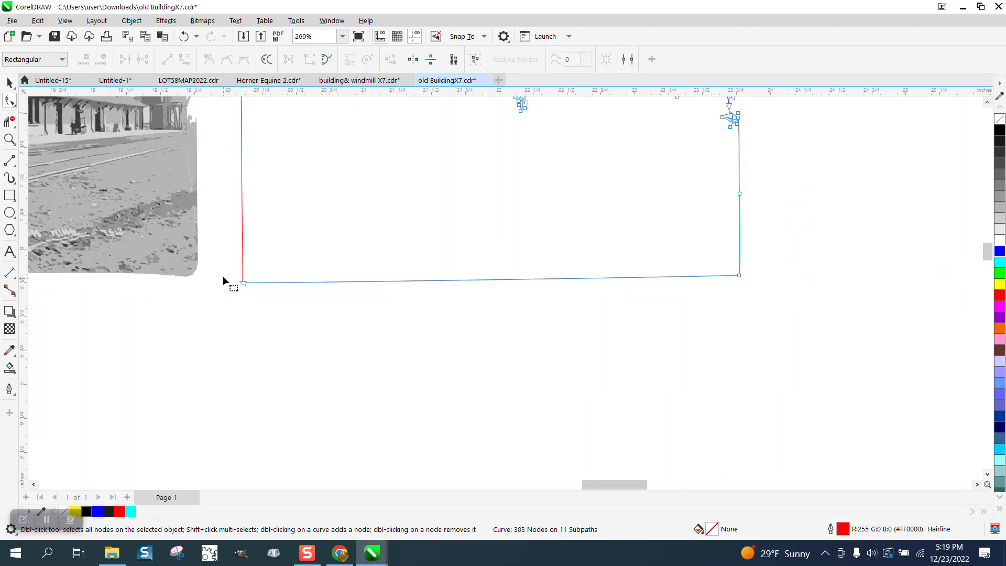
{"action": "left_click_drag", "start_coordinate": [610, 288], "coordinate": [748, 286]}
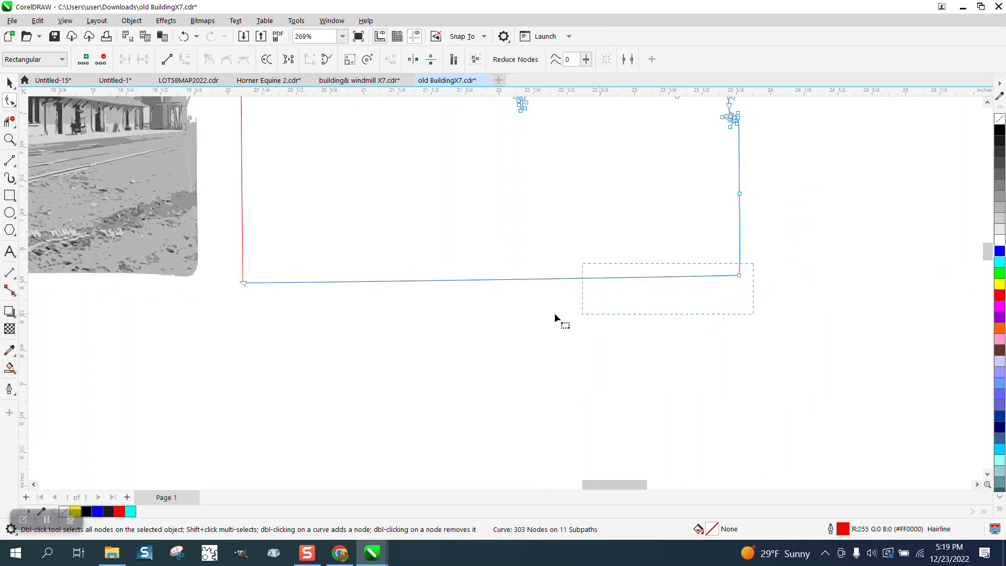
{"action": "left_click_drag", "start_coordinate": [555, 317], "coordinate": [242, 302]}
{"action": "right_click", "coordinate": [252, 285]}
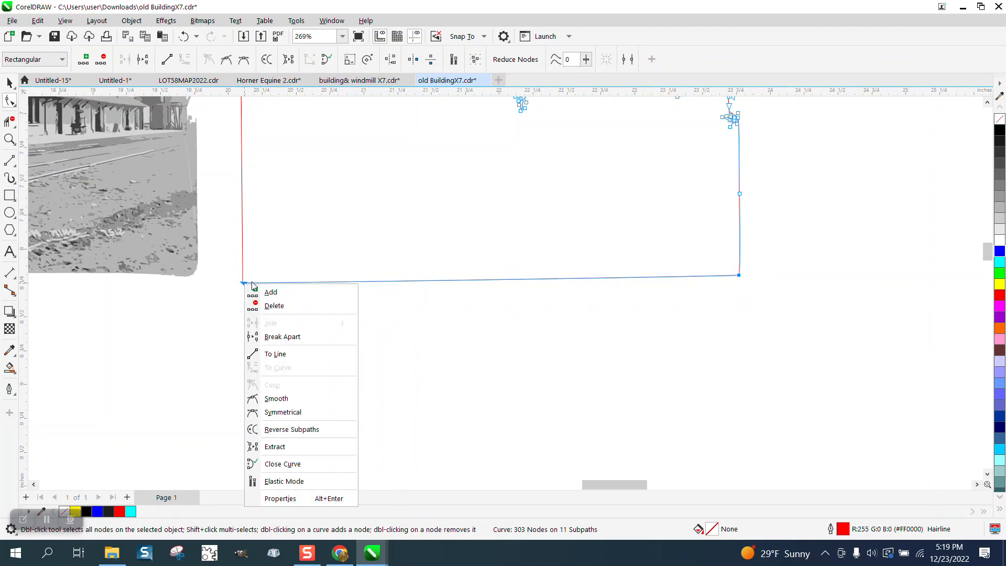
{"action": "left_click", "coordinate": [288, 353]}
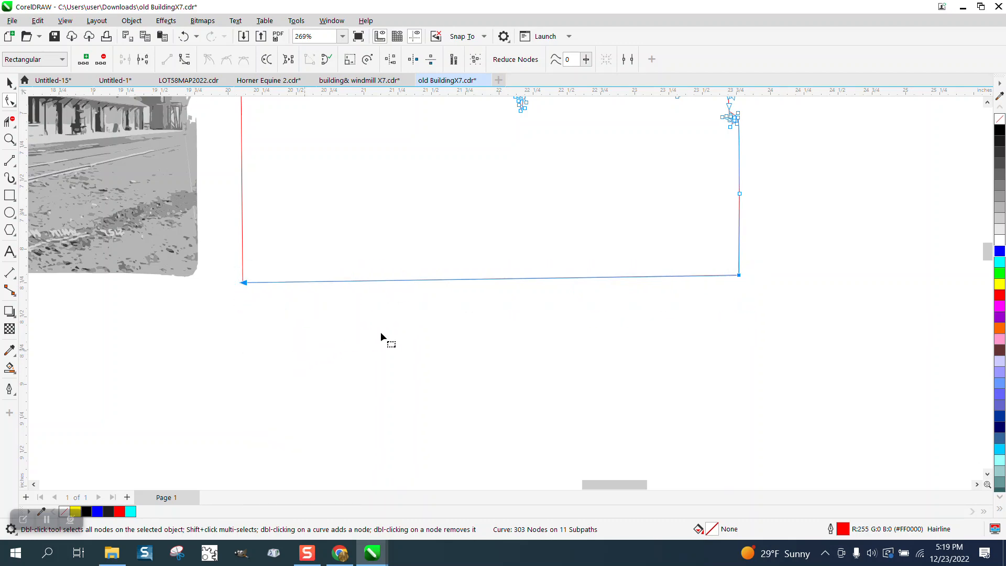
{"action": "scroll", "coordinate": [380, 333], "scroll_direction": "down", "scroll_amount": 2}
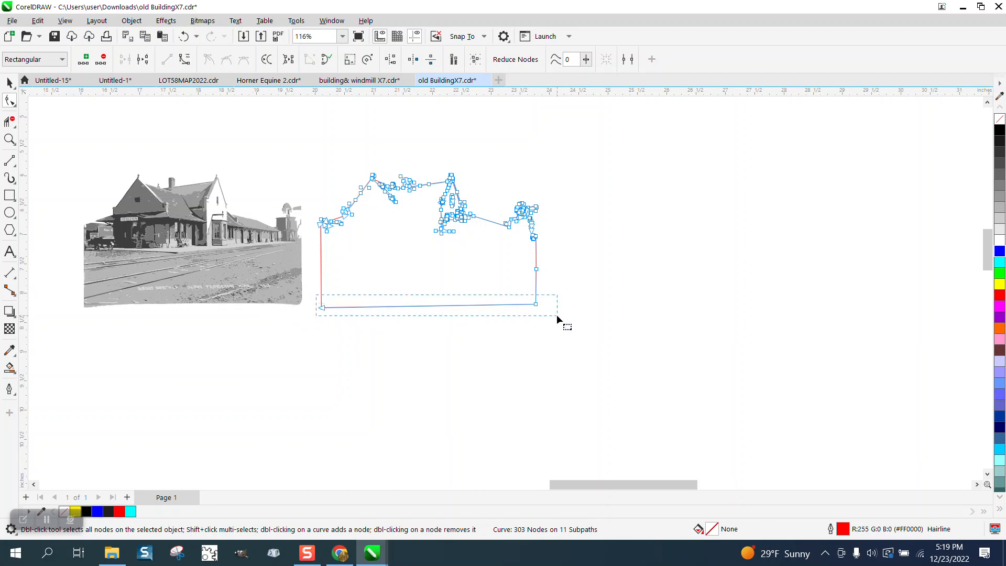
{"action": "left_click_drag", "start_coordinate": [556, 314], "coordinate": [537, 283]}
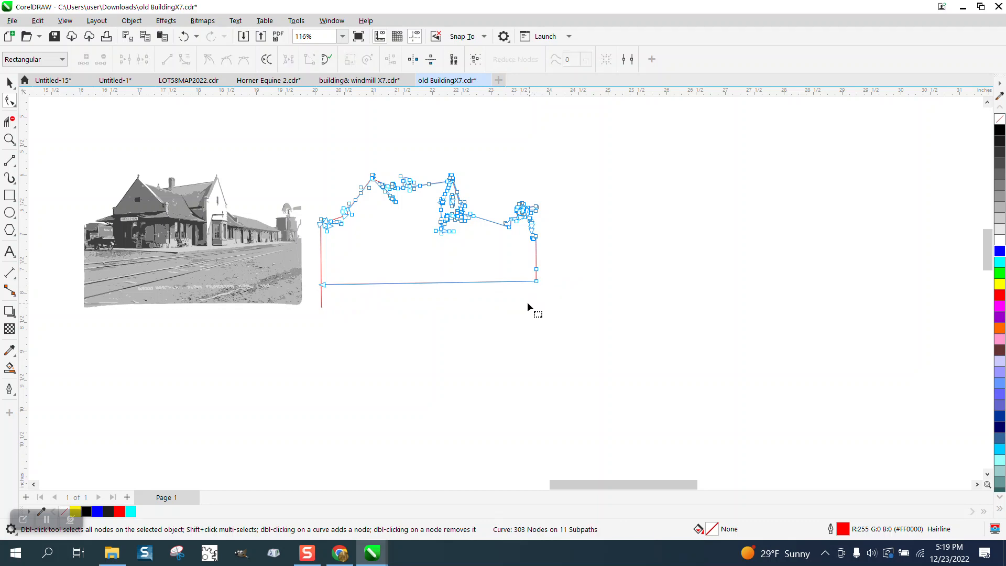
Step: Draw a rectangle about 4.76 by 2.95 inches enclosing the whole red building outline
{"action": "left_click", "coordinate": [10, 82]}
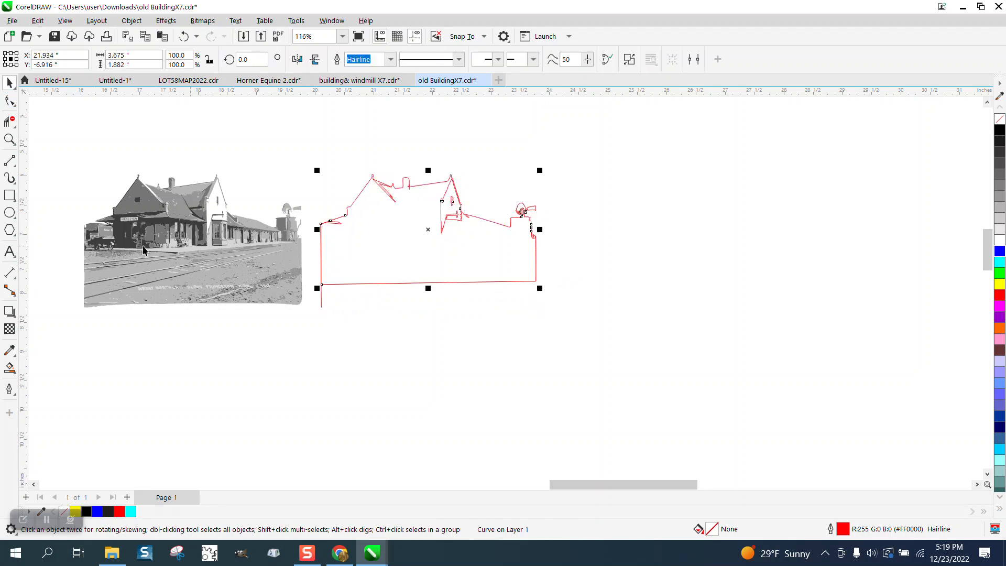
{"action": "left_click", "coordinate": [10, 311]}
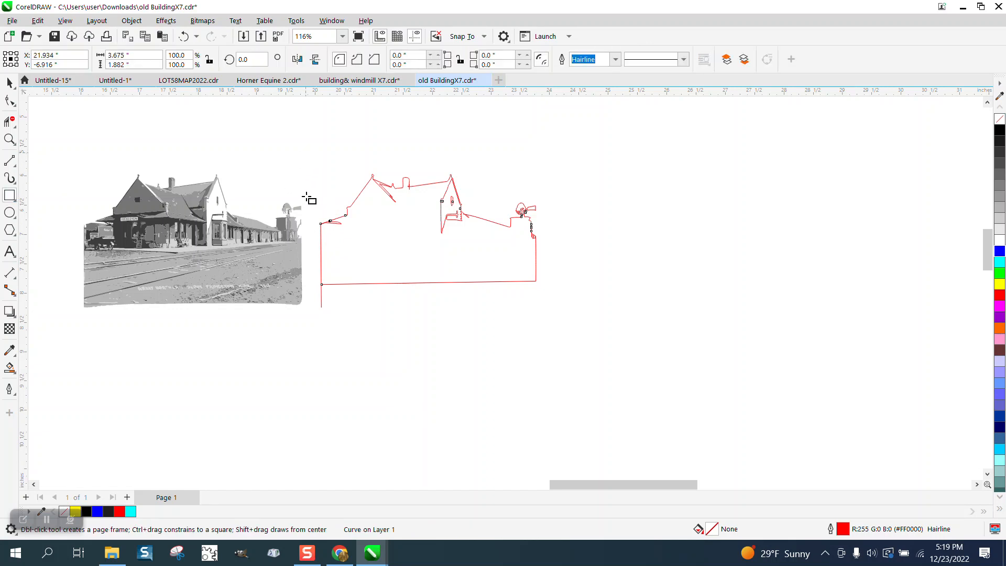
{"action": "left_click_drag", "start_coordinate": [305, 156], "coordinate": [585, 330]}
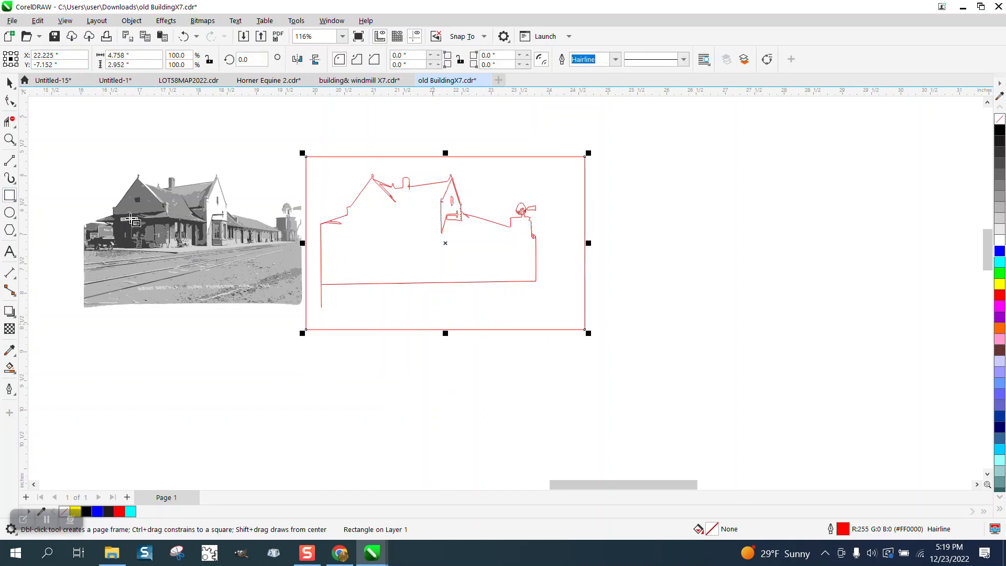
Step: Extend the bottom edge's left end node past the left vertical edge so that the two lines cross
{"action": "left_click", "coordinate": [323, 298]}
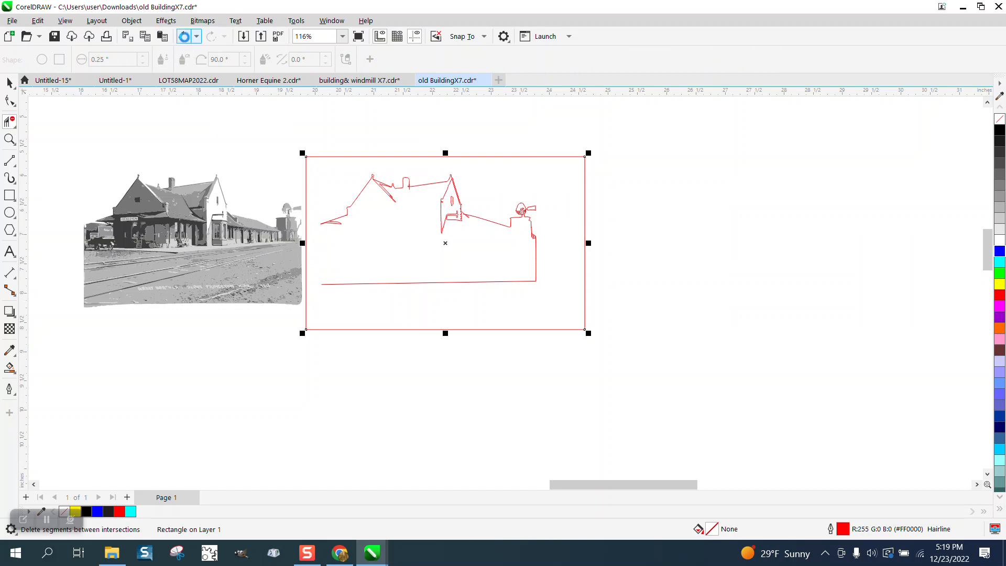
{"action": "left_click", "coordinate": [184, 37]}
{"action": "left_click", "coordinate": [9, 139]}
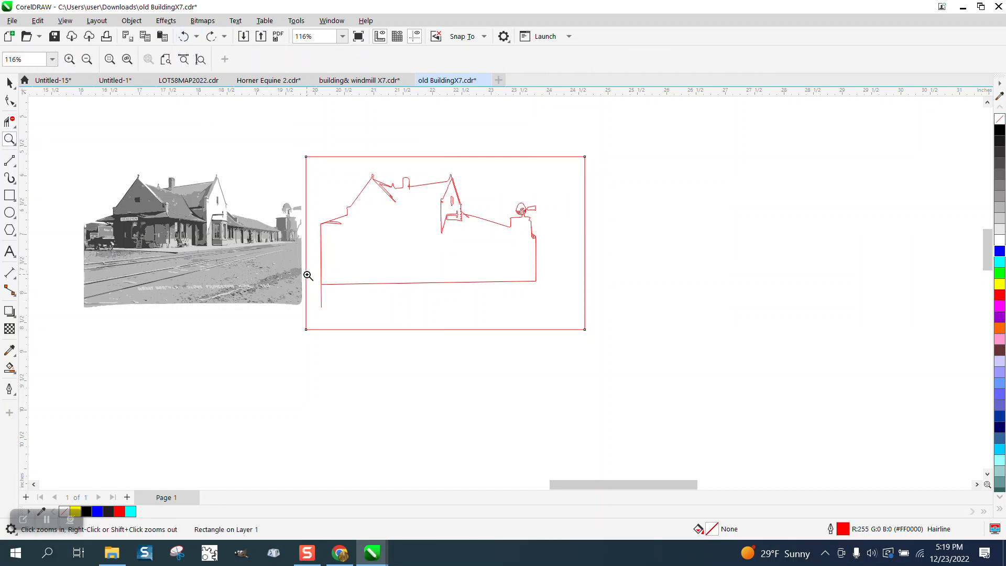
{"action": "left_click_drag", "start_coordinate": [309, 277], "coordinate": [361, 300]}
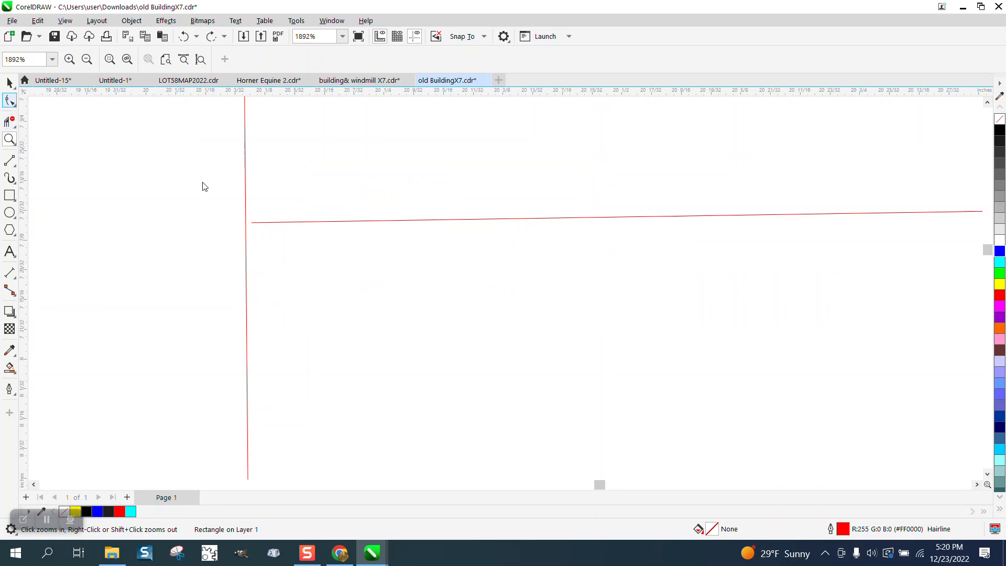
{"action": "left_click", "coordinate": [255, 222]}
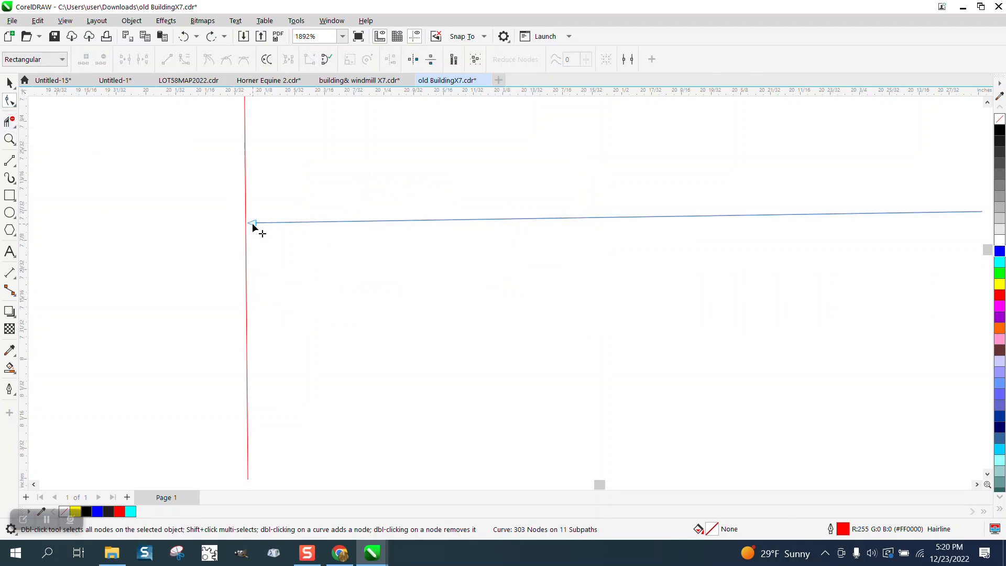
{"action": "left_click_drag", "start_coordinate": [253, 222], "coordinate": [228, 223]}
Step: Delete the overhanging segments of both lines at the lower-left crossing with Virtual Segment Delete
{"action": "left_click", "coordinate": [10, 121]}
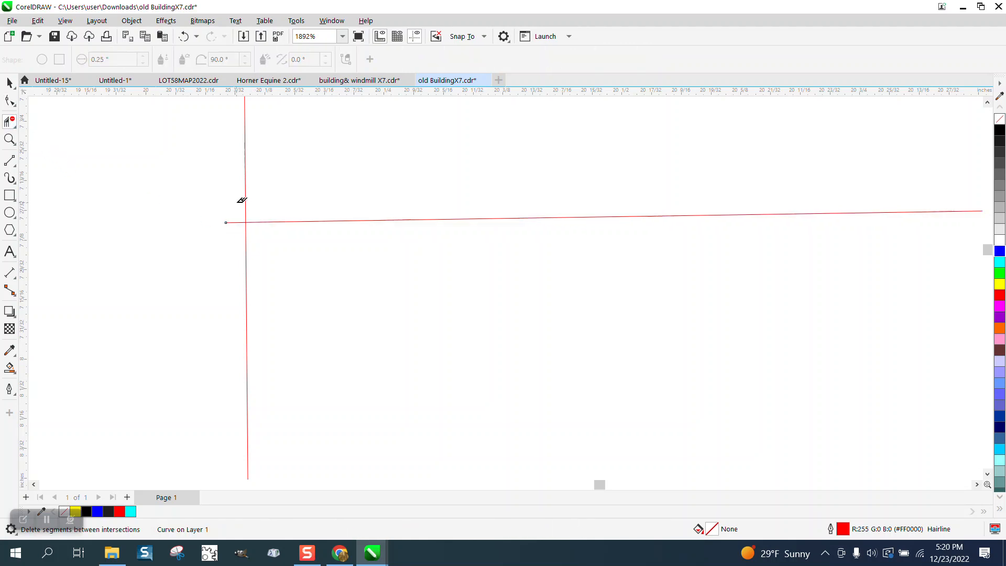
{"action": "left_click", "coordinate": [232, 222]}
{"action": "left_click", "coordinate": [248, 236]}
Step: Smart Fill the area between the rectangle and the building outline in blue and move the filled shape 8 inches to the right
{"action": "scroll", "coordinate": [256, 233], "scroll_direction": "down", "scroll_amount": 4}
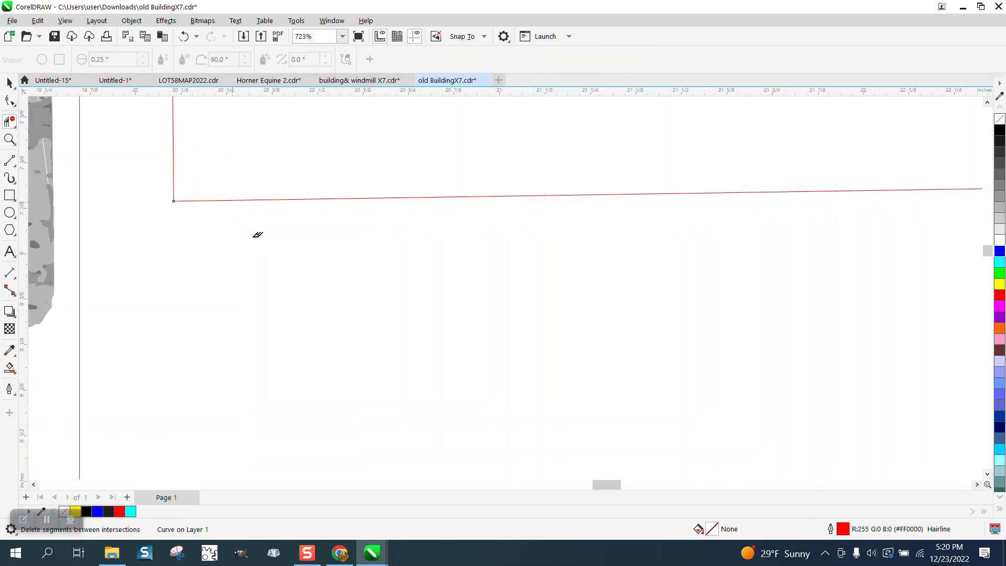
{"action": "left_click", "coordinate": [10, 367]}
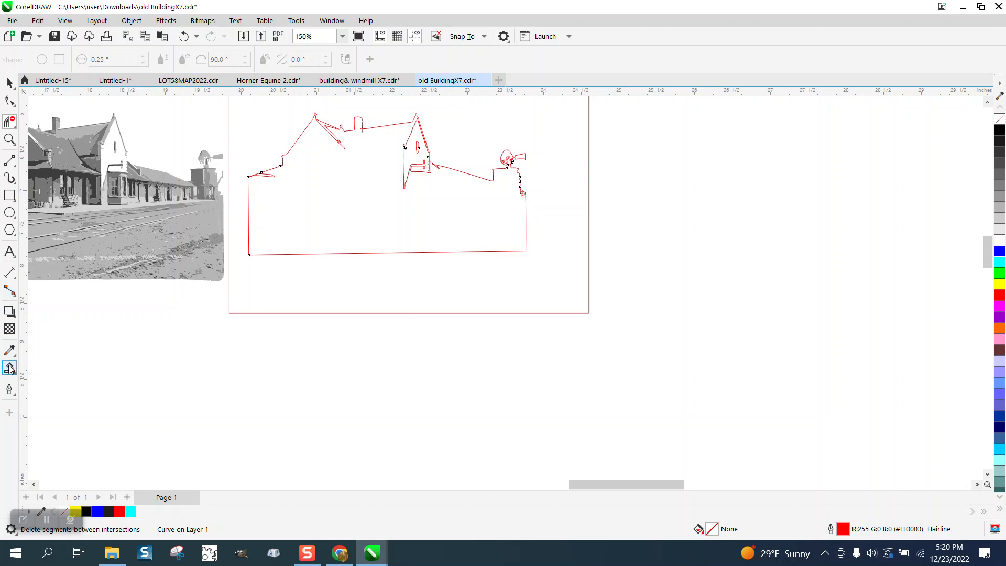
{"action": "left_click", "coordinate": [284, 292]}
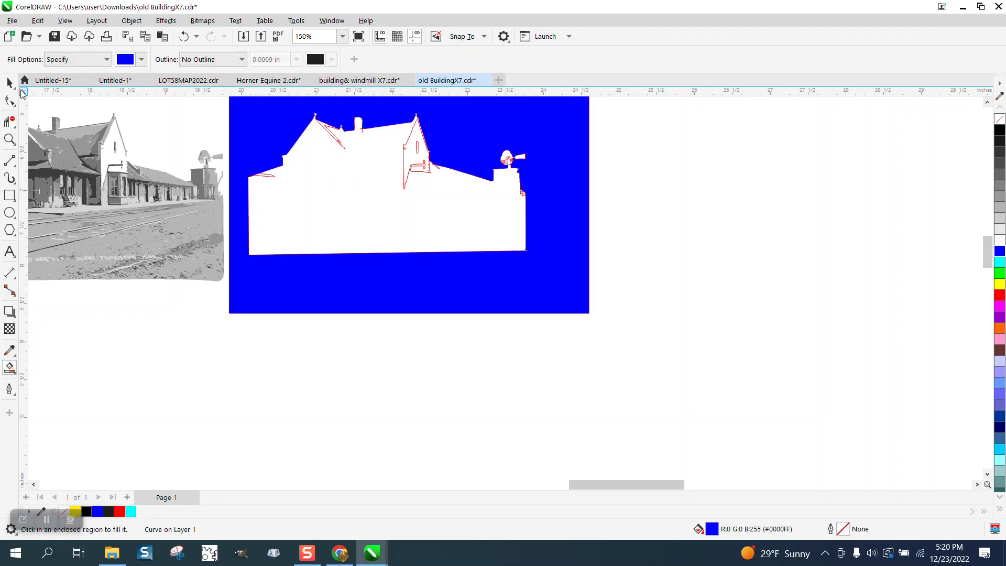
{"action": "left_click", "coordinate": [10, 83]}
{"action": "scroll", "coordinate": [69, 183], "scroll_direction": "down", "scroll_amount": 1}
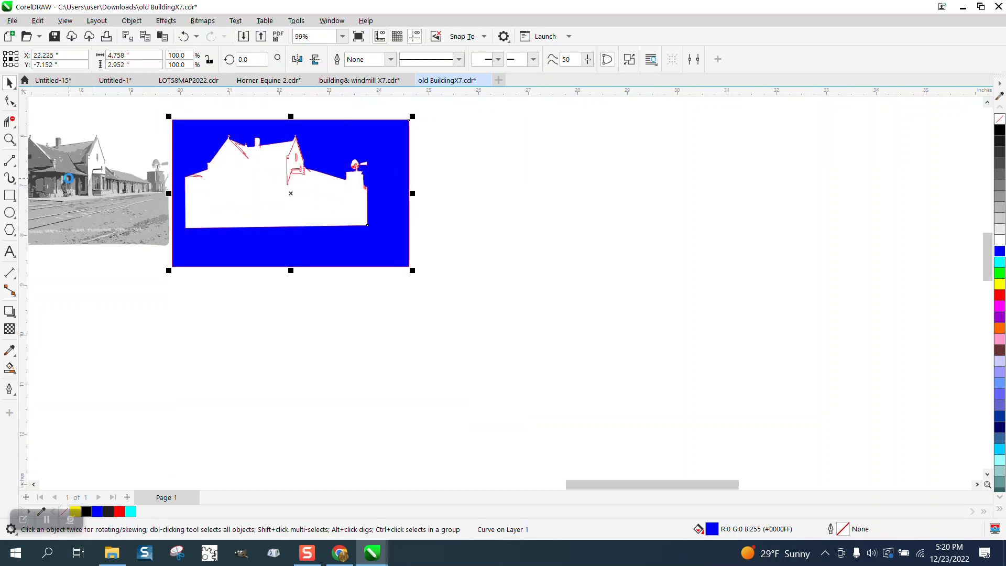
{"action": "key", "text": "Right"}
{"action": "key", "text": "Right"}
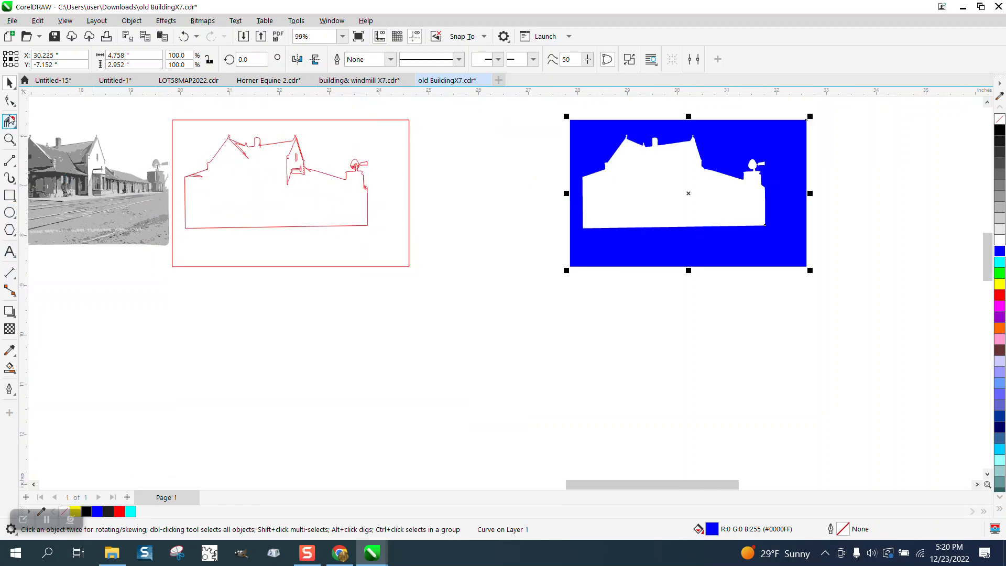
Step: Smart Fill the white building silhouette in green and move the green shape 4 inches down and 8 inches to the left
{"action": "left_click", "coordinate": [10, 366]}
{"action": "left_click", "coordinate": [143, 60]}
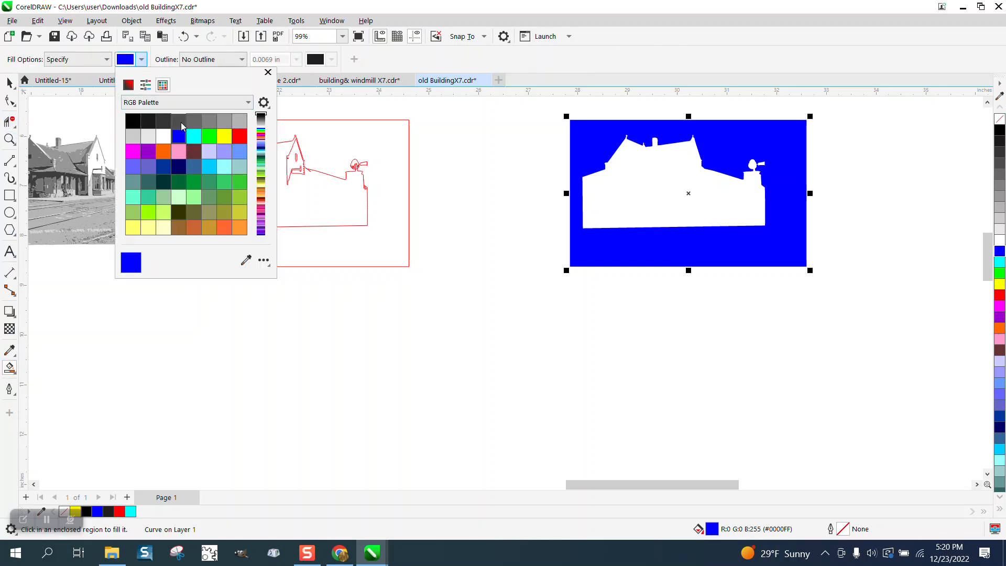
{"action": "left_click", "coordinate": [209, 136]}
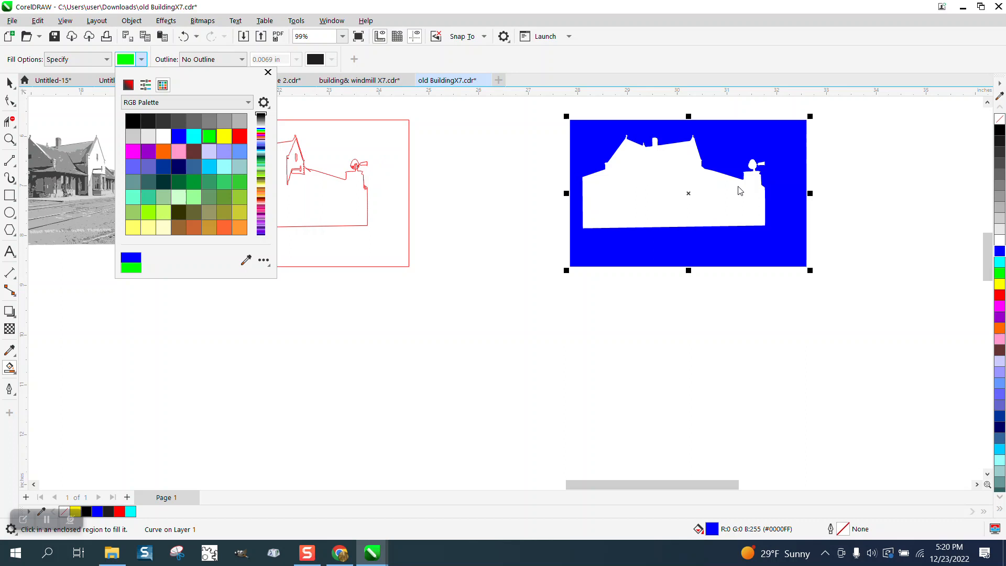
{"action": "left_click", "coordinate": [681, 190]}
{"action": "key", "text": "shift+Down"}
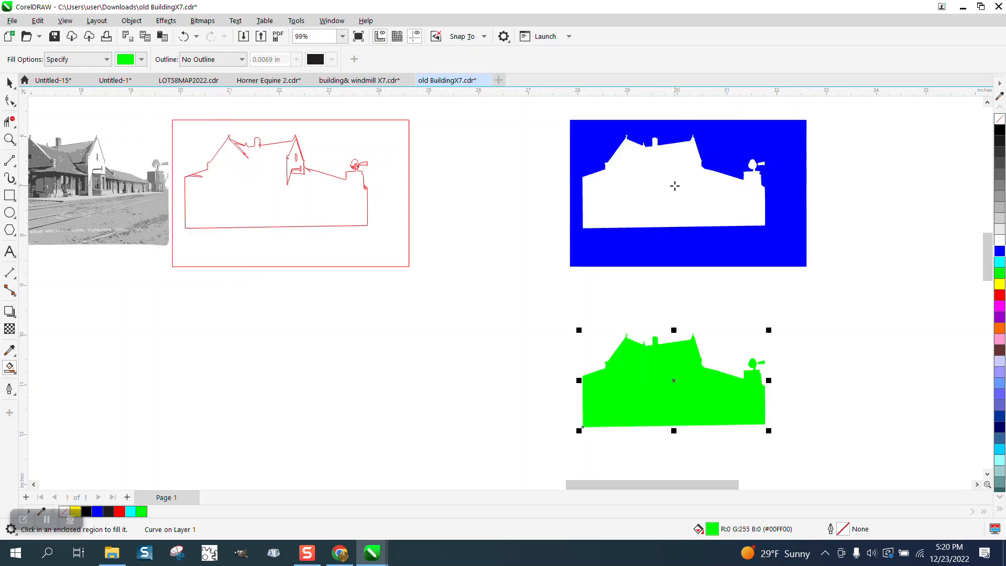
{"action": "key", "text": "shift+Left"}
{"action": "key", "text": "shift+Left"}
Step: Move the green silhouette 8 inches left and 8 inches up onto the grayscale photo beside the yellow panel
{"action": "scroll", "coordinate": [795, 136], "scroll_direction": "down", "scroll_amount": 1}
{"action": "scroll", "coordinate": [795, 136], "scroll_direction": "down", "scroll_amount": 4}
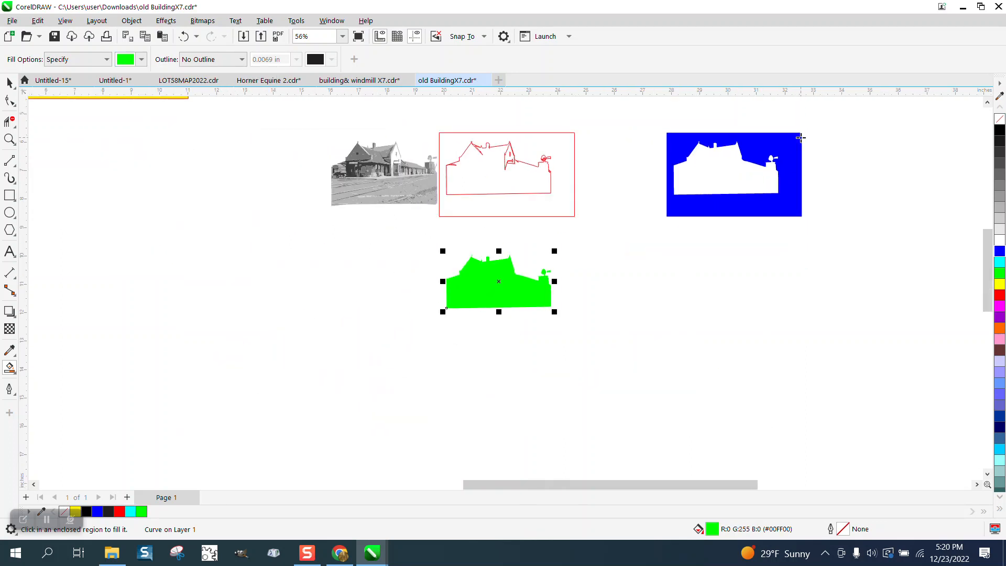
{"action": "scroll", "coordinate": [686, 128], "scroll_direction": "down", "scroll_amount": 1}
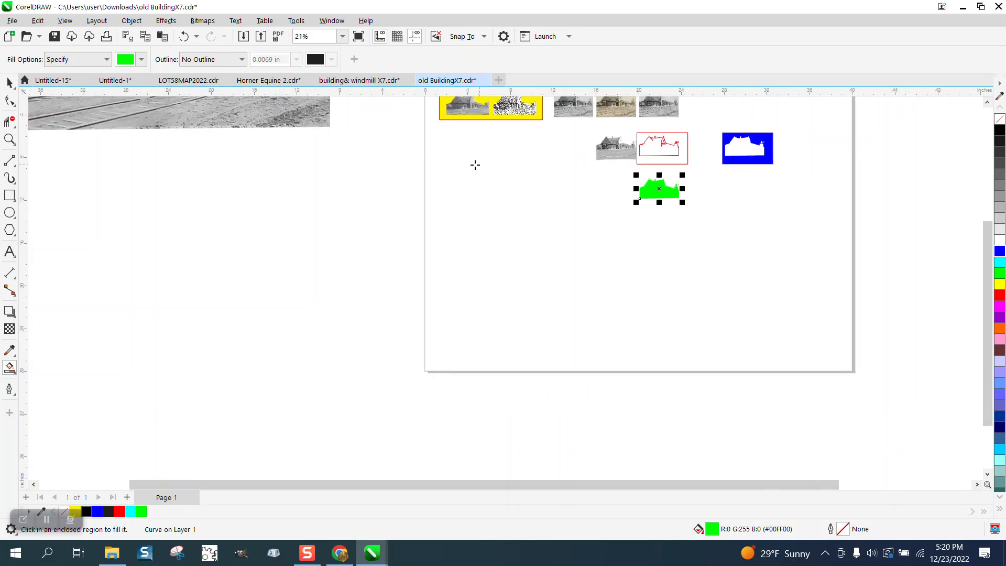
{"action": "scroll", "coordinate": [723, 224], "scroll_direction": "down", "scroll_amount": 1}
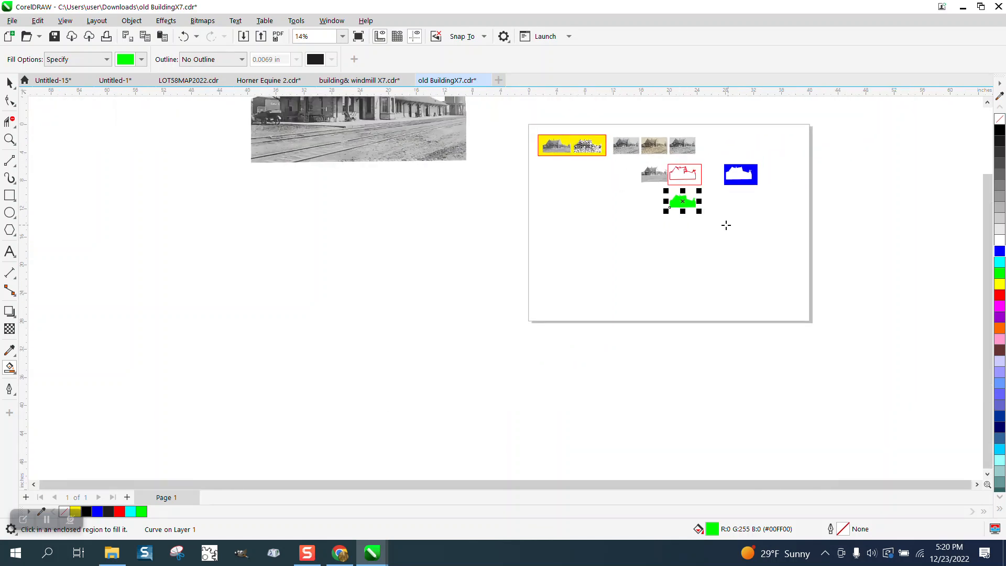
{"action": "left_click", "coordinate": [9, 139]}
{"action": "left_click_drag", "start_coordinate": [596, 130], "coordinate": [779, 230]}
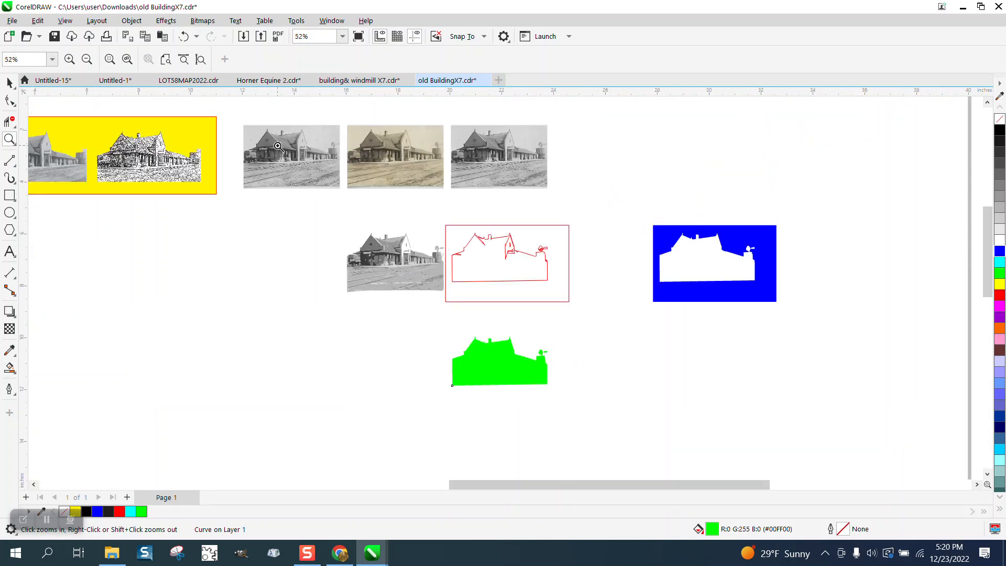
{"action": "left_click_drag", "start_coordinate": [327, 187], "coordinate": [326, 186]}
{"action": "scroll", "coordinate": [415, 217], "scroll_direction": "down", "scroll_amount": 3}
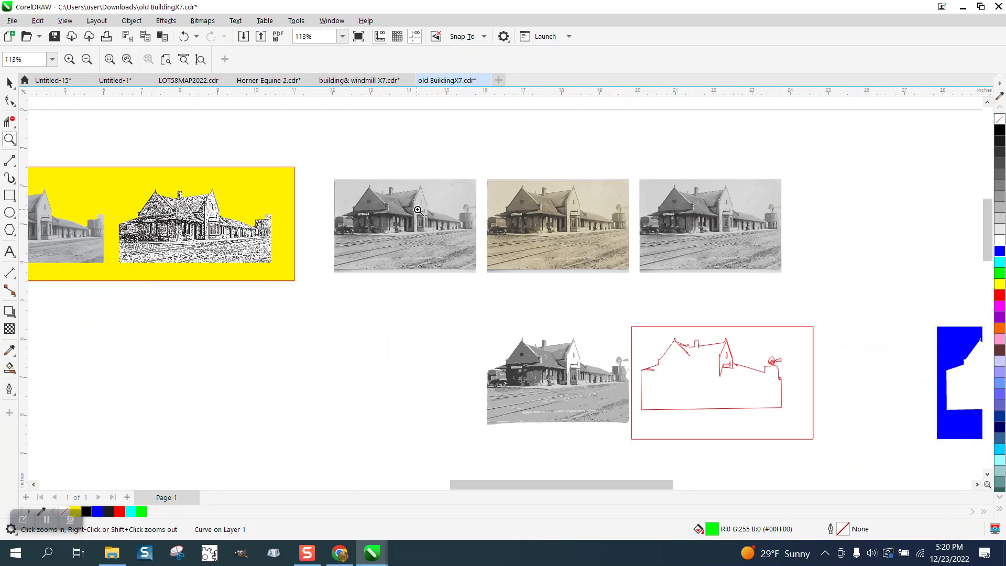
{"action": "left_click", "coordinate": [9, 82]}
{"action": "scroll", "coordinate": [340, 191], "scroll_direction": "down", "scroll_amount": 3}
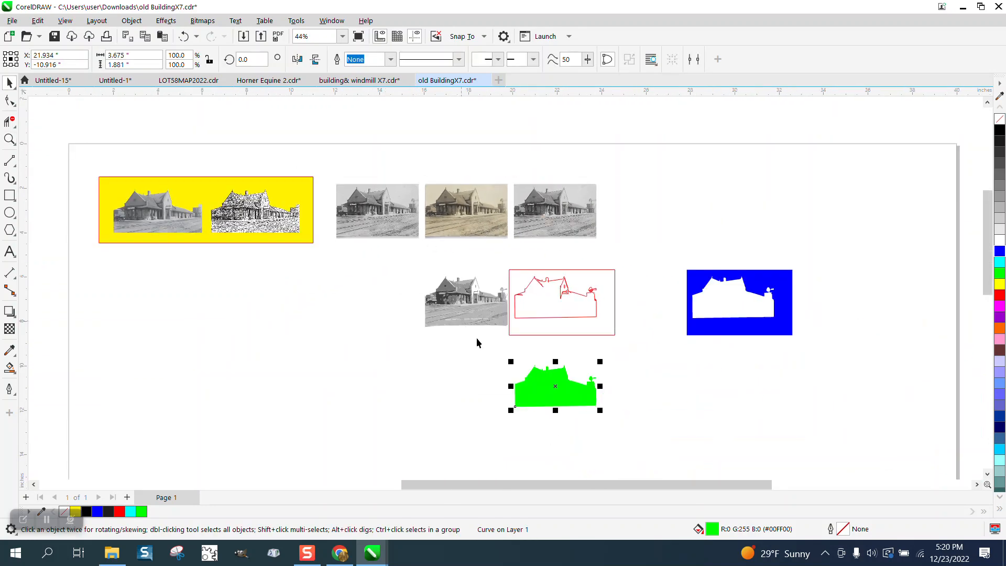
{"action": "left_click", "coordinate": [546, 383]}
{"action": "key", "text": "shift+Left"}
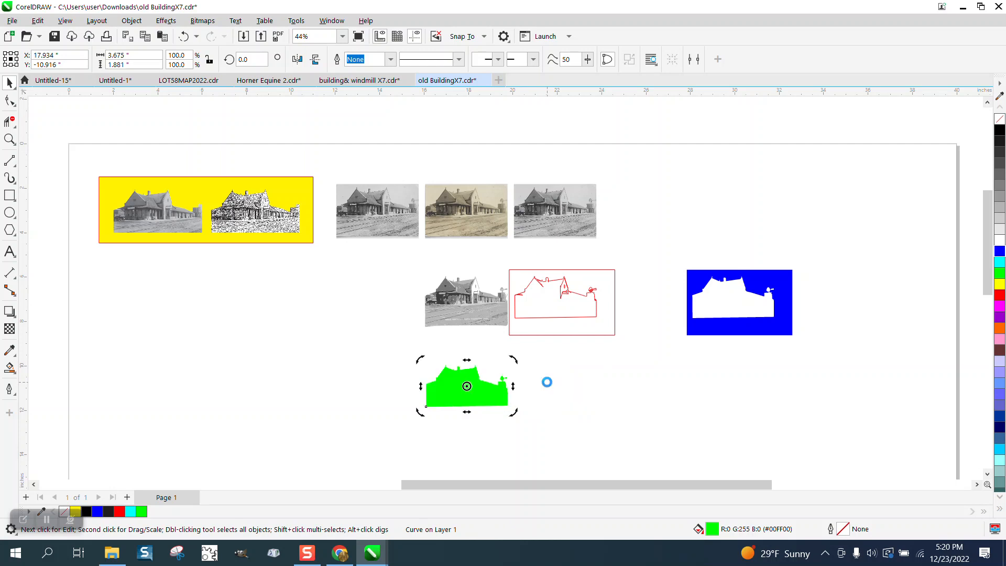
{"action": "key", "text": "shift+Left"}
{"action": "key", "text": "shift+Up"}
{"action": "key", "text": "shift+Up"}
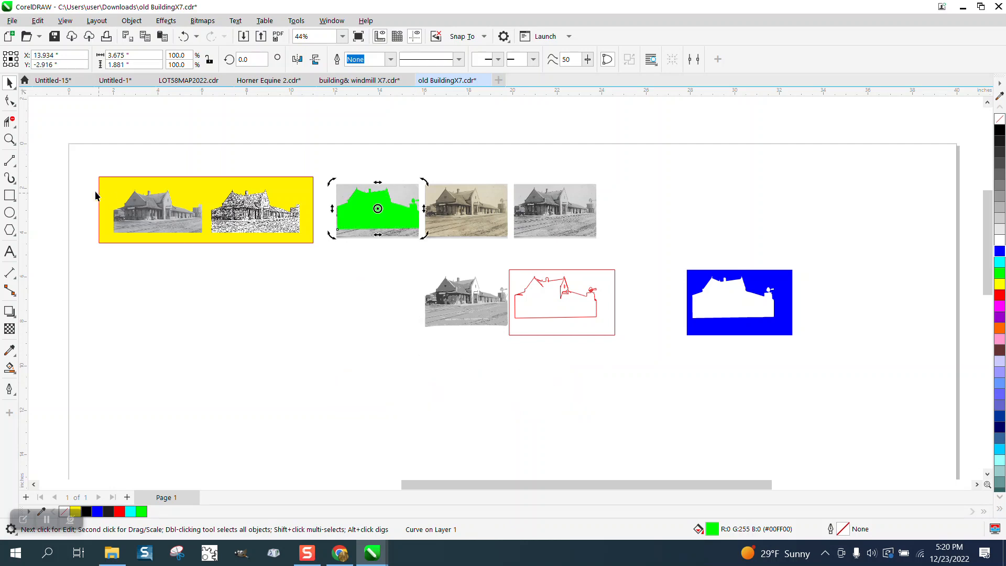
Step: Select the green silhouette together with the grayscale photo beneath it and intersect them
{"action": "left_click", "coordinate": [9, 139]}
{"action": "left_click_drag", "start_coordinate": [315, 168], "coordinate": [472, 241]}
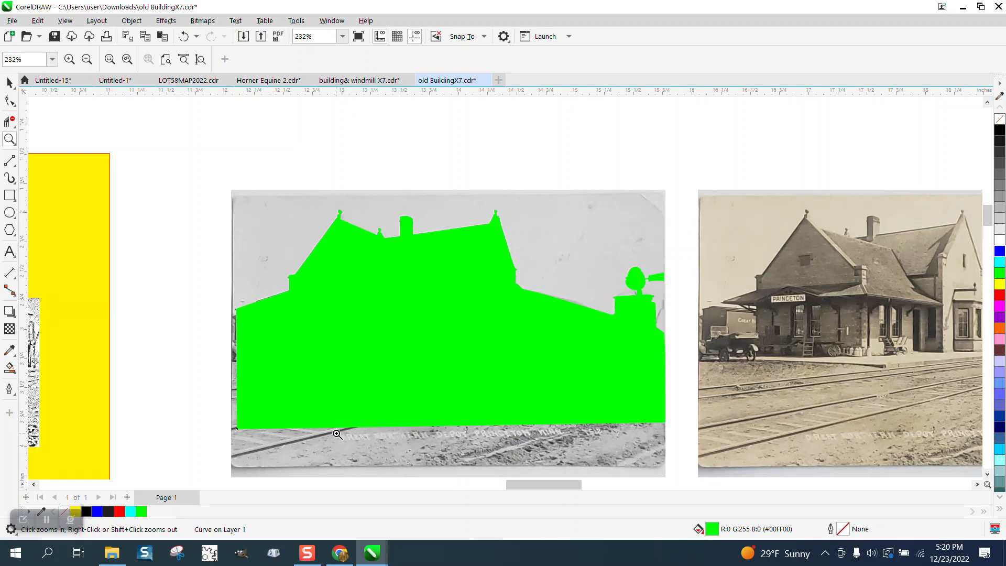
{"action": "left_click", "coordinate": [9, 82]}
{"action": "scroll", "coordinate": [225, 134], "scroll_direction": "down", "scroll_amount": 2}
{"action": "left_click_drag", "start_coordinate": [200, 131], "coordinate": [522, 391]}
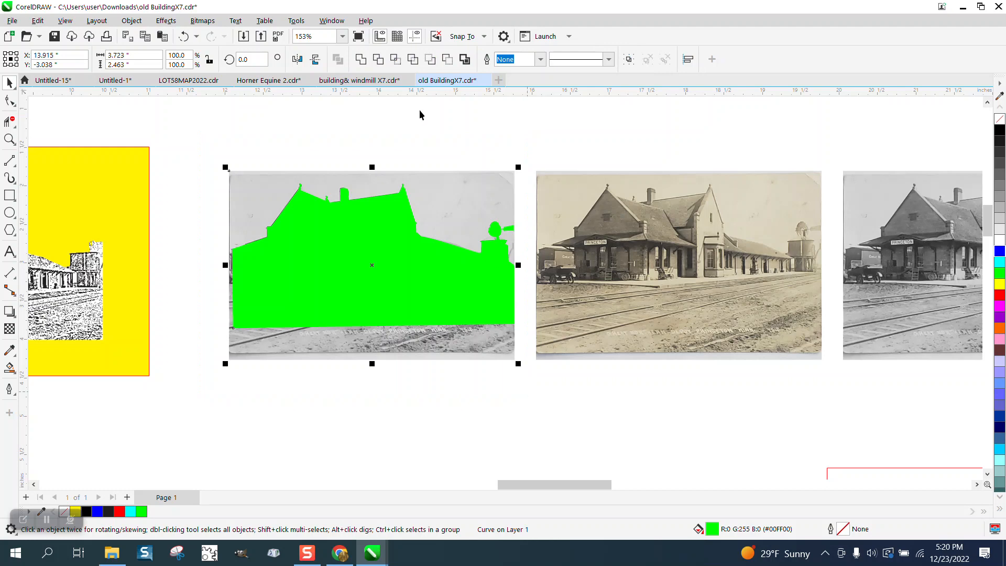
{"action": "left_click", "coordinate": [396, 66]}
Step: Move the intersected photo cut-out 4 inches down and enlarge it to about 791.6%, roughly 29.1 by 14.9 inches
{"action": "key", "text": "F4"}
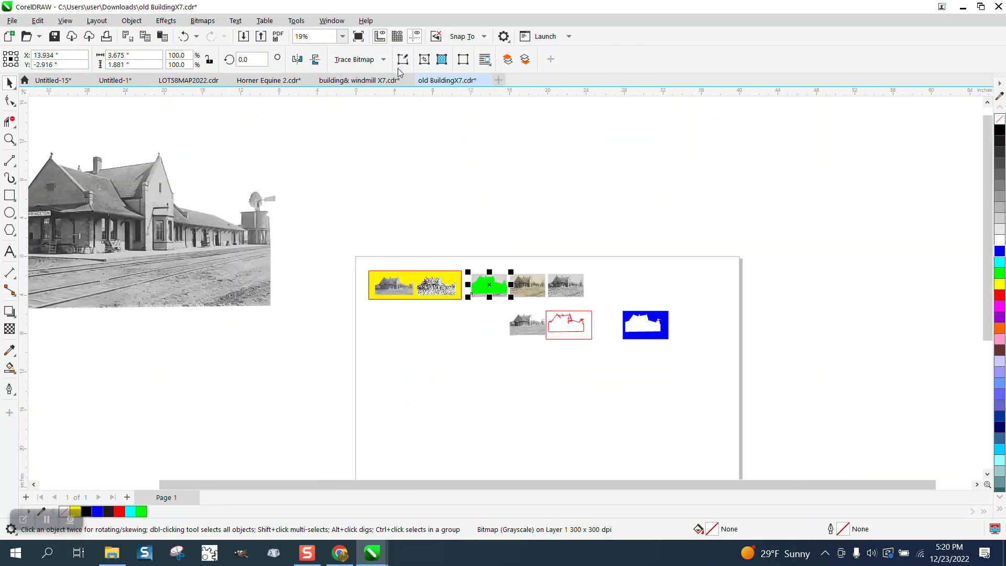
{"action": "key", "text": "Down"}
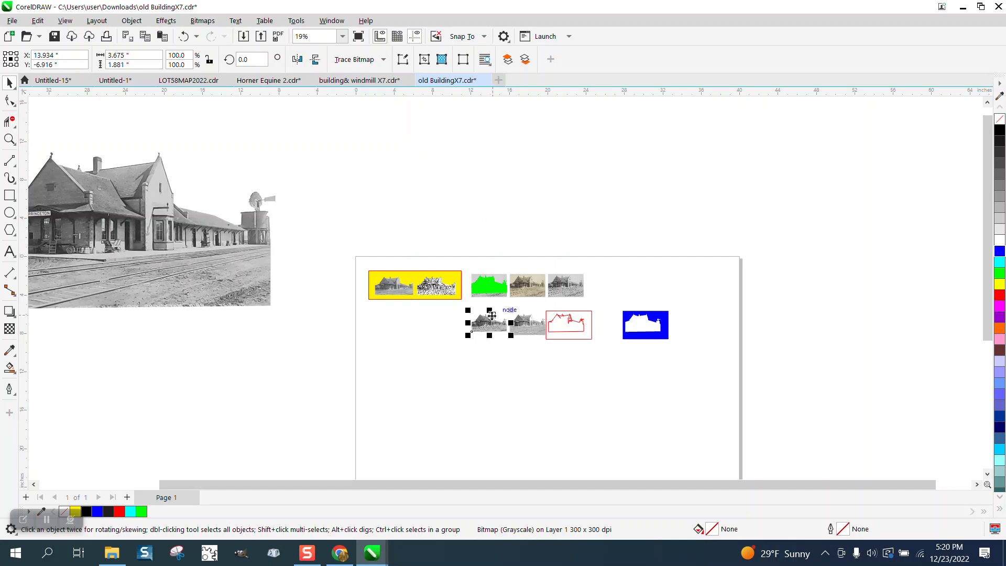
{"action": "left_click_drag", "start_coordinate": [491, 315], "coordinate": [676, 414]}
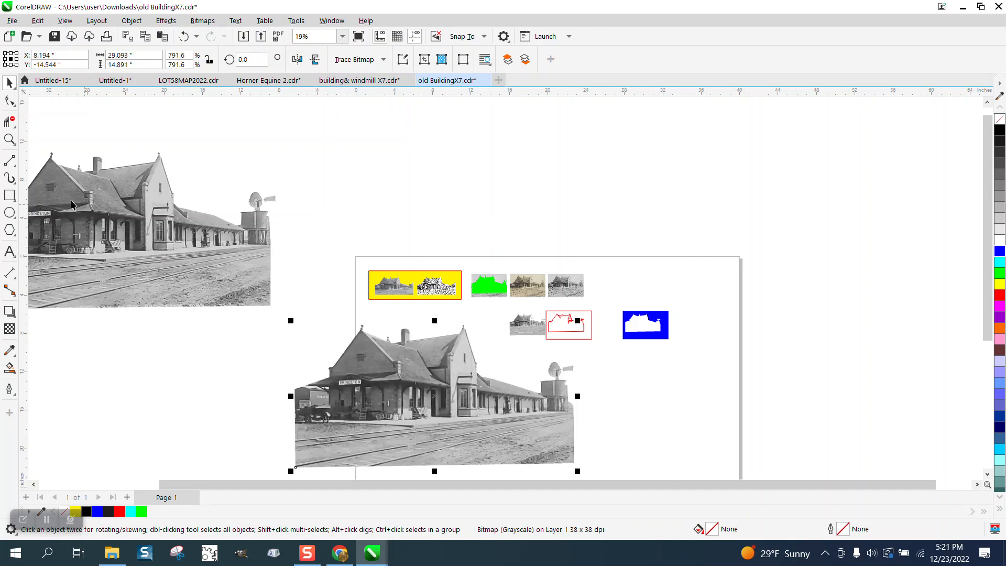
Step: Delete the small photos, the yellow panel, the red outline with its rectangle, and the green and blue fills
{"action": "left_click_drag", "start_coordinate": [323, 244], "coordinate": [575, 335]}
{"action": "left_click_drag", "start_coordinate": [681, 352], "coordinate": [682, 353]}
{"action": "key", "text": "Delete"}
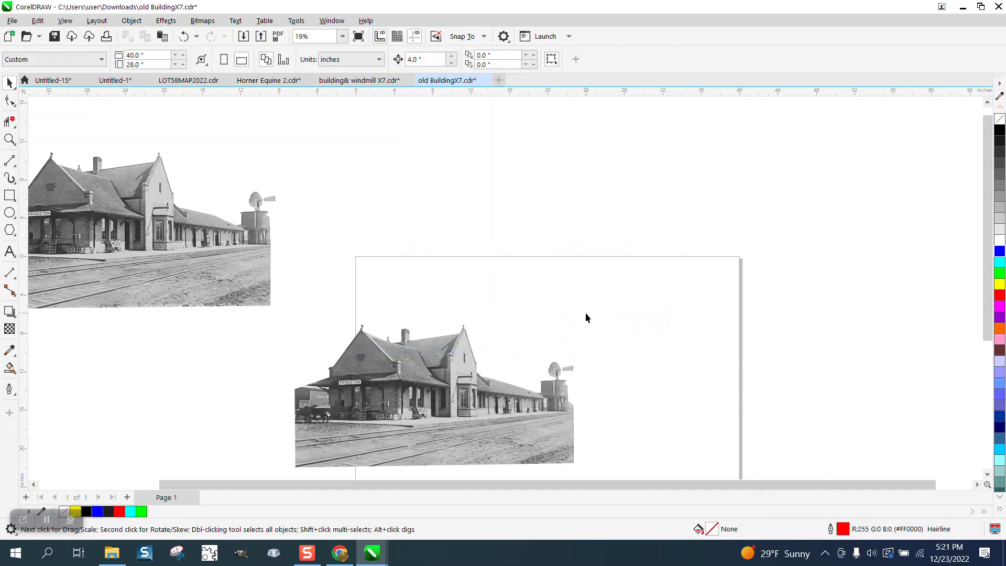
Step: Move the photo cut-out to the middle of the page and draw a yellow, red-outlined rectangle about 34.8 by 21.3 inches over it
{"action": "scroll", "coordinate": [489, 293], "scroll_direction": "down", "scroll_amount": 2}
{"action": "left_click_drag", "start_coordinate": [477, 338], "coordinate": [542, 321]}
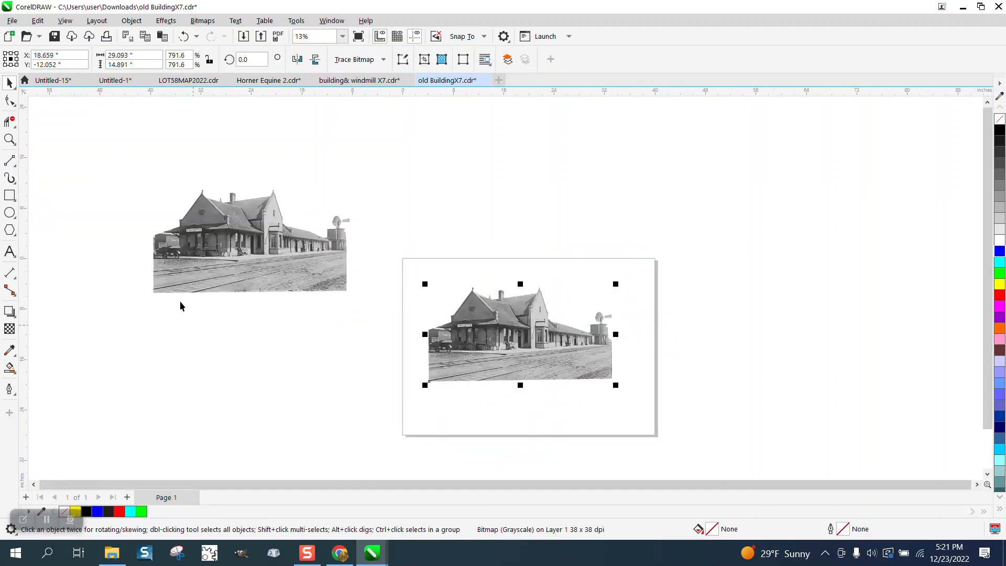
{"action": "key", "text": "F6"}
{"action": "mouse_move", "coordinate": [407, 270]}
{"action": "left_mouse_down"}
{"action": "mouse_move", "coordinate": [478, 369]}
{"action": "mouse_move", "coordinate": [627, 404]}
{"action": "left_mouse_up"}
{"action": "right_click", "coordinate": [999, 296]}
{"action": "left_click", "coordinate": [1000, 285]}
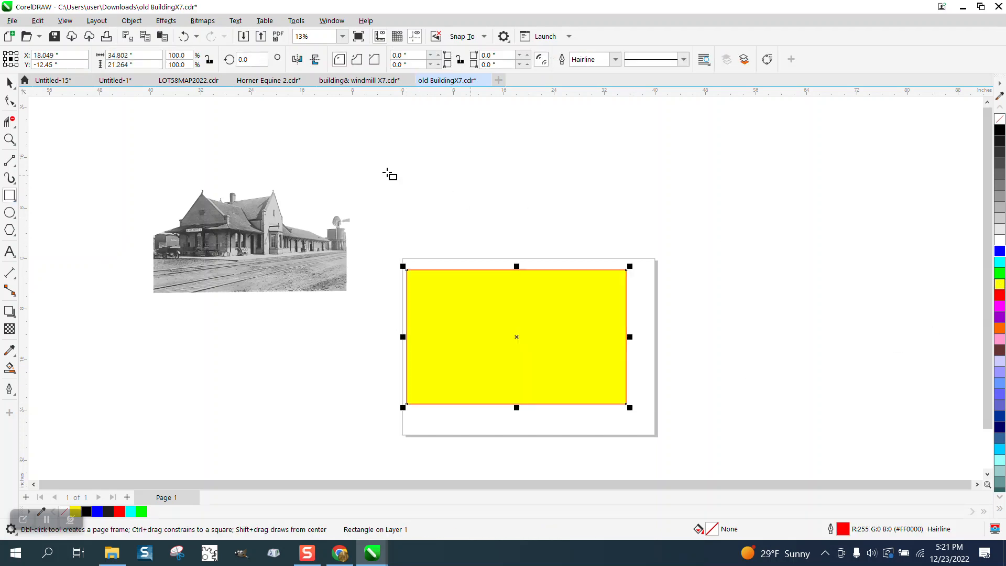
Step: Send the yellow rectangle to the back of the page, behind the depot cut-out
{"action": "left_click", "coordinate": [131, 21]}
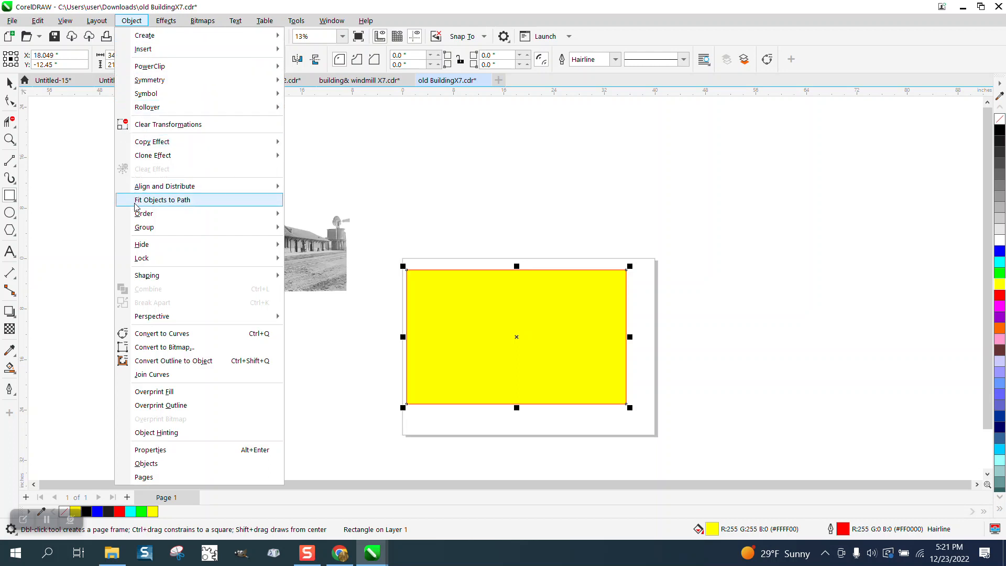
{"action": "mouse_move", "coordinate": [192, 219]}
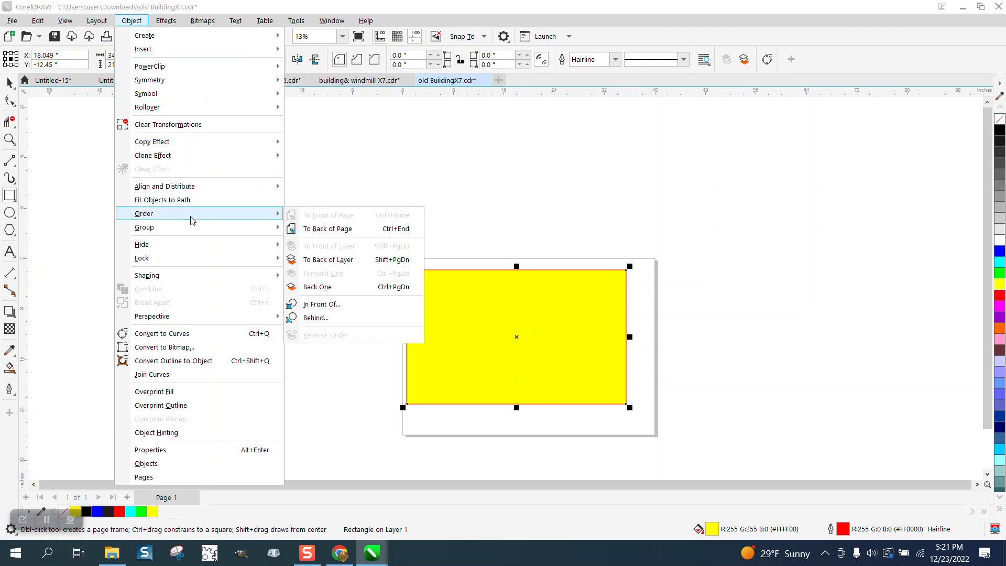
{"action": "left_click", "coordinate": [319, 228]}
Step: Delete the uneven boundary nodes along the left edge of the windmill wheel on the cut-out
{"action": "left_click", "coordinate": [9, 140]}
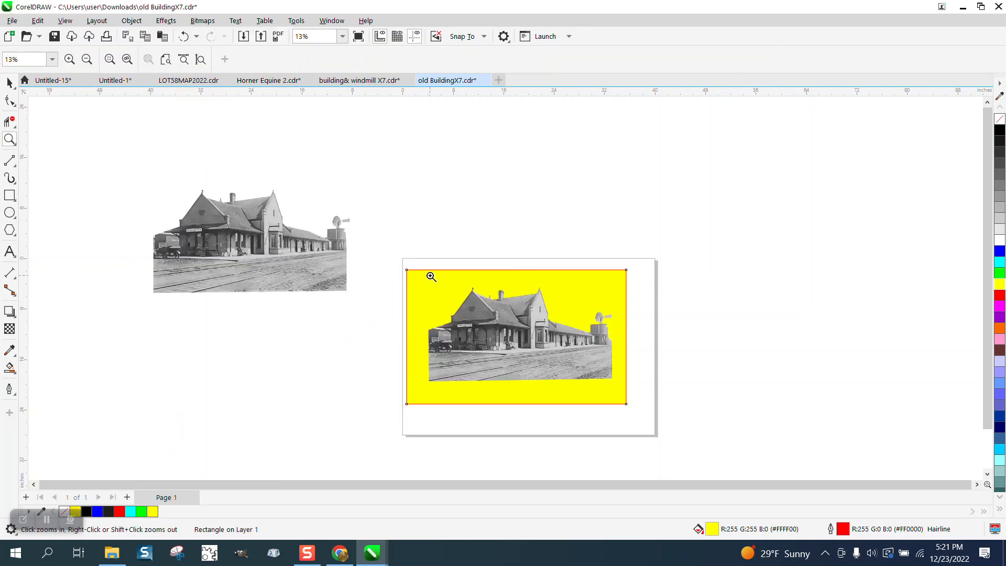
{"action": "left_click_drag", "start_coordinate": [406, 270], "coordinate": [682, 412]}
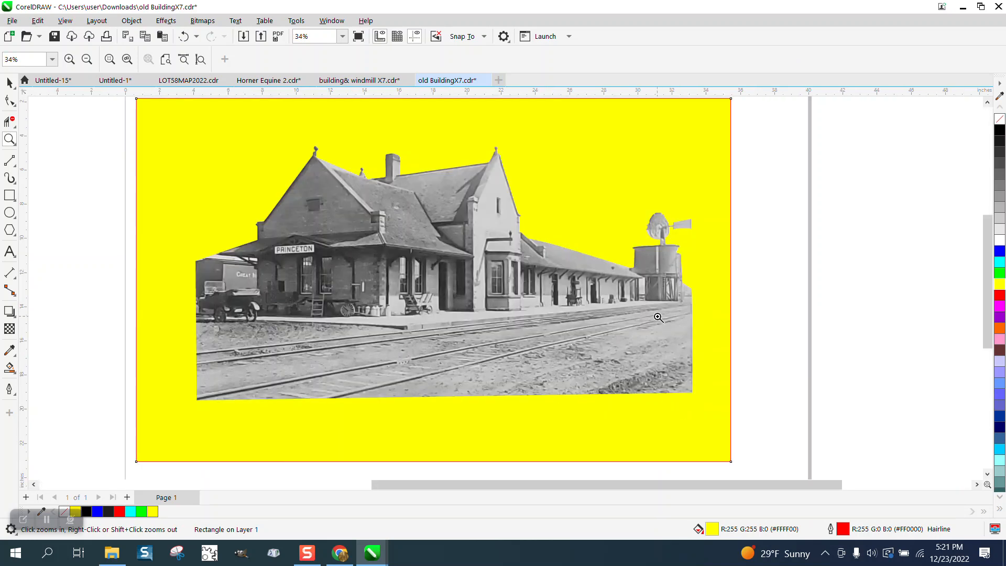
{"action": "left_click_drag", "start_coordinate": [713, 261], "coordinate": [713, 261]}
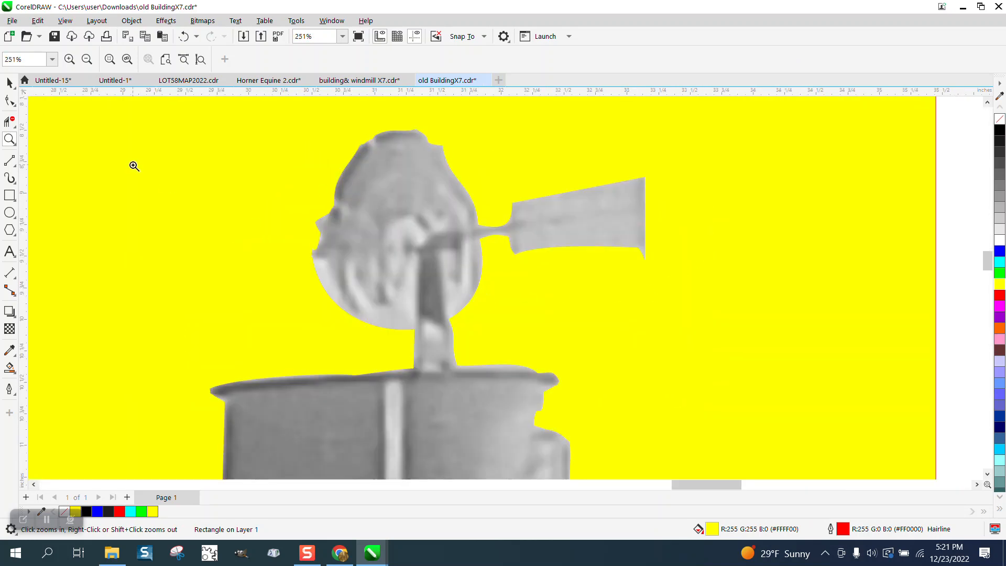
{"action": "left_click", "coordinate": [11, 109]}
{"action": "left_click", "coordinate": [340, 206]}
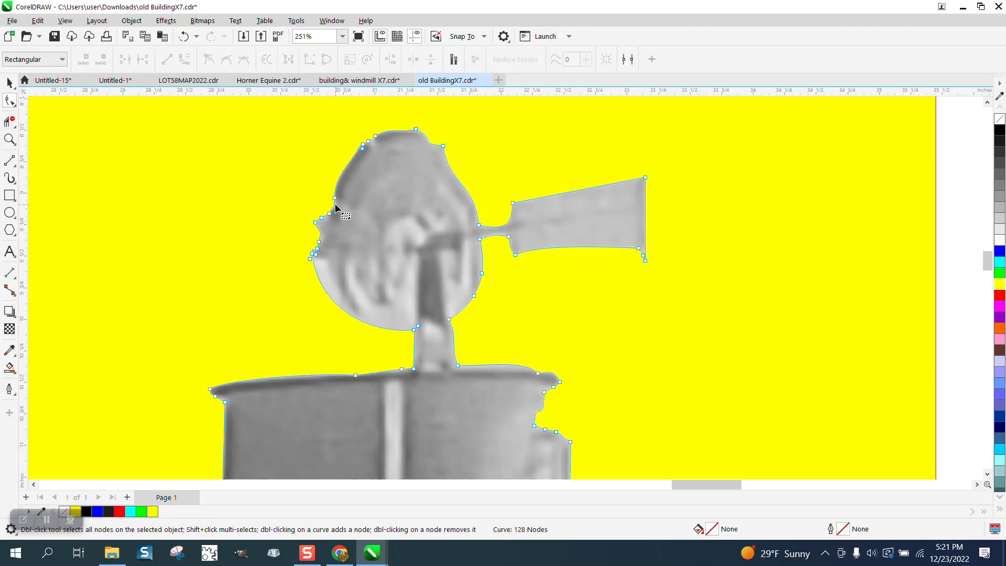
{"action": "left_click_drag", "start_coordinate": [390, 132], "coordinate": [357, 179]}
{"action": "left_click_drag", "start_coordinate": [300, 247], "coordinate": [300, 268]}
{"action": "key", "text": "Delete"}
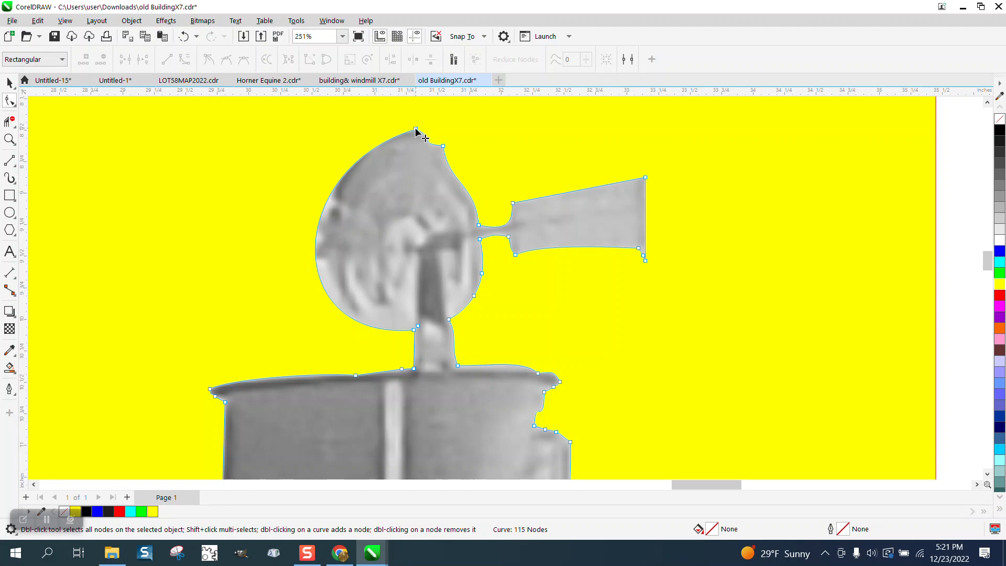
Step: Round the windmill wheel's outline by bulging its left curve outward, deleting the upper-right node and bulging the right curve
{"action": "left_click_drag", "start_coordinate": [416, 132], "coordinate": [246, 161]}
{"action": "double_click", "coordinate": [443, 146]}
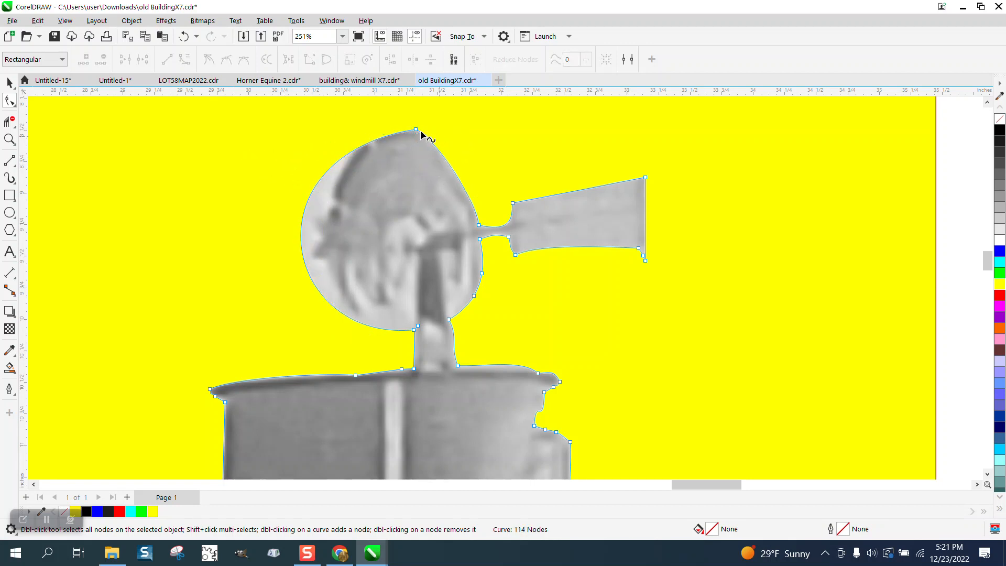
{"action": "left_click_drag", "start_coordinate": [423, 133], "coordinate": [482, 153]}
{"action": "scroll", "coordinate": [491, 226], "scroll_direction": "down", "scroll_amount": 1}
{"action": "scroll", "coordinate": [492, 226], "scroll_direction": "down", "scroll_amount": 1}
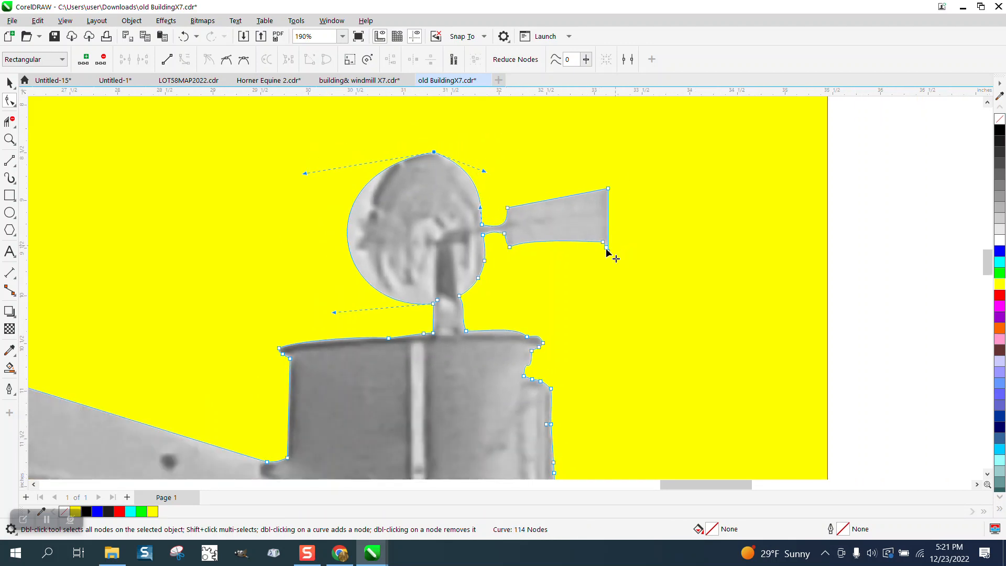
{"action": "scroll", "coordinate": [584, 247], "scroll_direction": "down", "scroll_amount": 1}
{"action": "scroll", "coordinate": [576, 244], "scroll_direction": "down", "scroll_amount": 1}
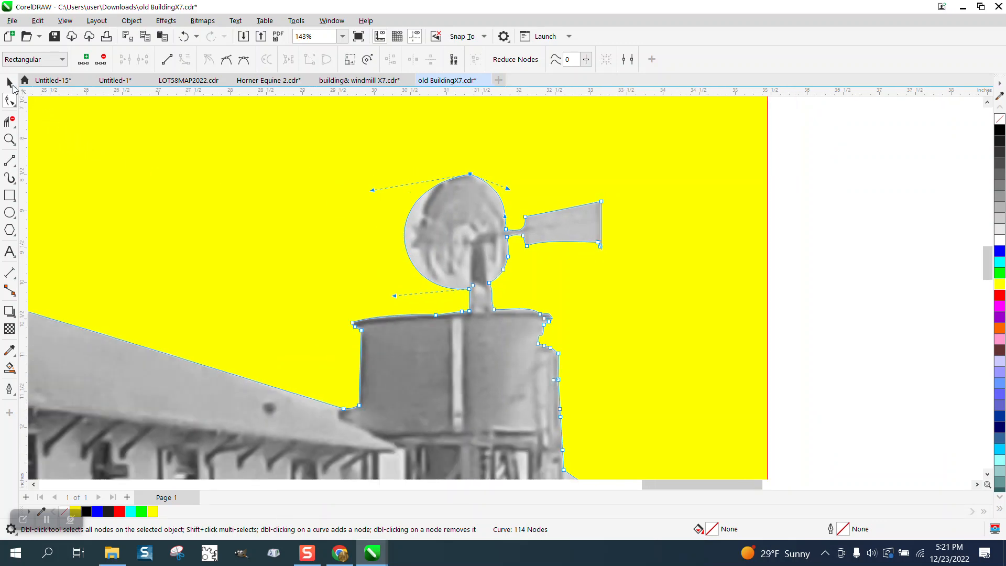
Step: Scale the depot cut-out proportionally to 18 inches wide and delete the yellow rectangle behind it
{"action": "left_click", "coordinate": [10, 83]}
{"action": "scroll", "coordinate": [775, 281], "scroll_direction": "down", "scroll_amount": 3}
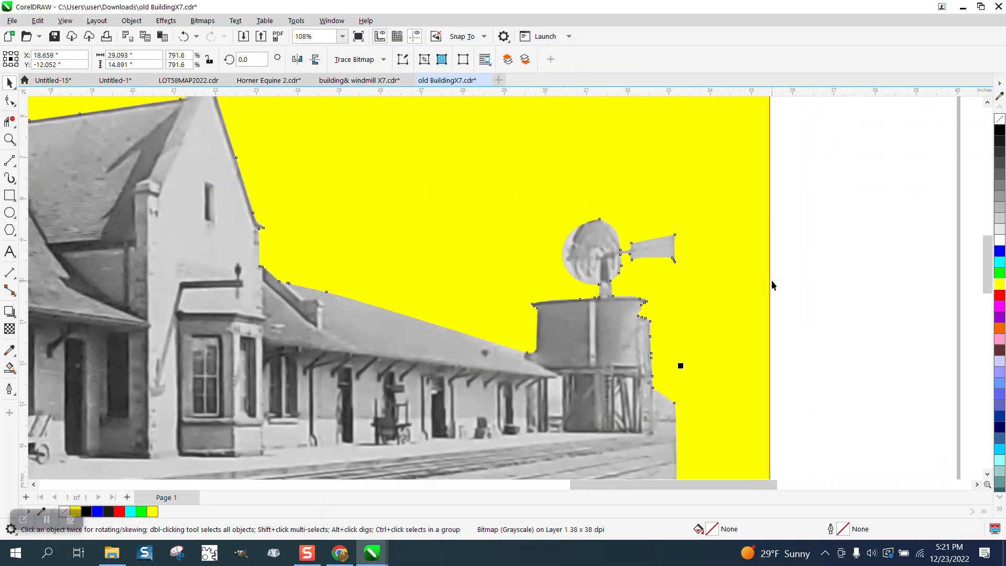
{"action": "scroll", "coordinate": [771, 284], "scroll_direction": "down", "scroll_amount": 1}
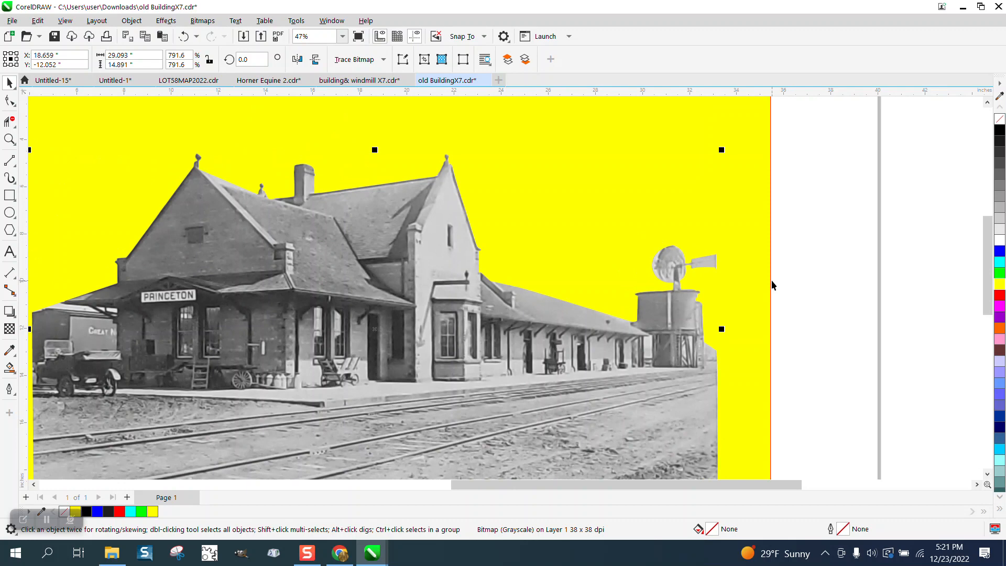
{"action": "scroll", "coordinate": [771, 284], "scroll_direction": "down", "scroll_amount": 2}
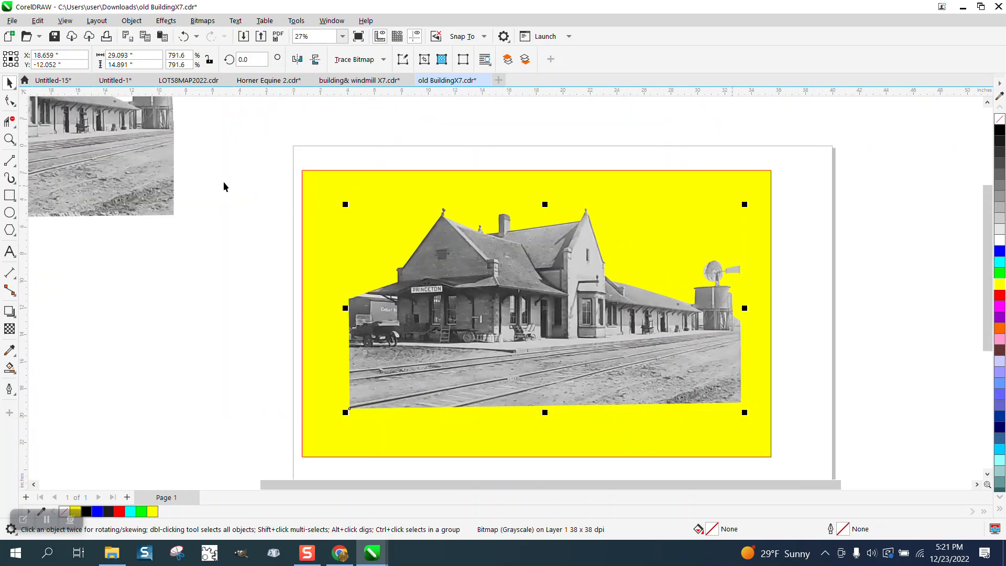
{"action": "left_click", "coordinate": [520, 263]}
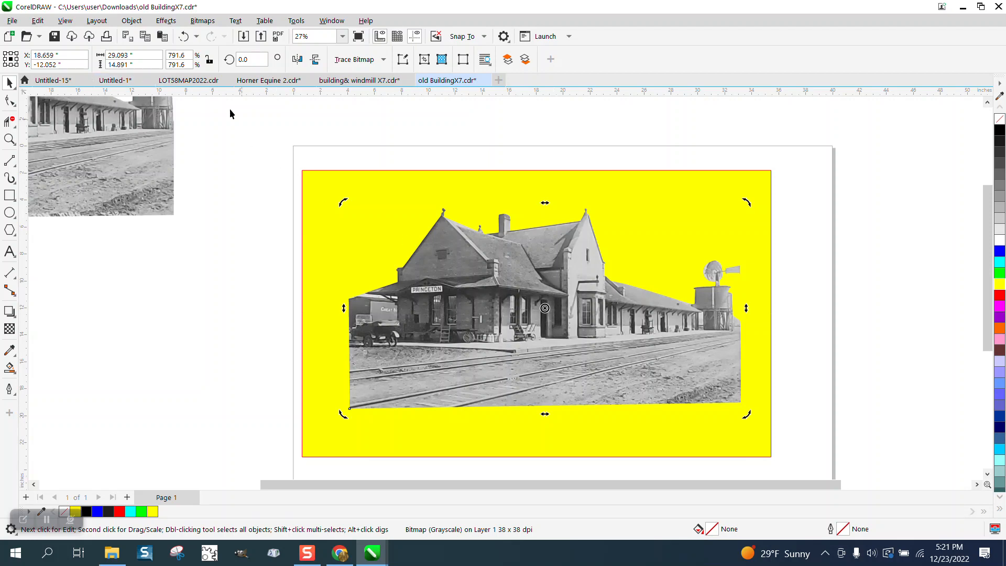
{"action": "left_click_drag", "start_coordinate": [142, 55], "coordinate": [81, 55]}
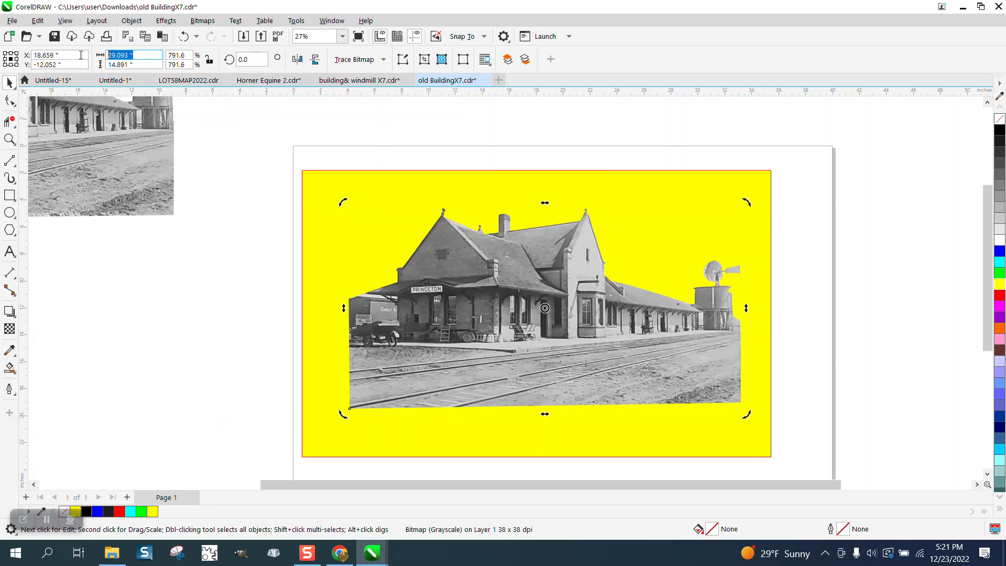
{"action": "left_click", "coordinate": [209, 59]}
{"action": "type", "text": "18"}
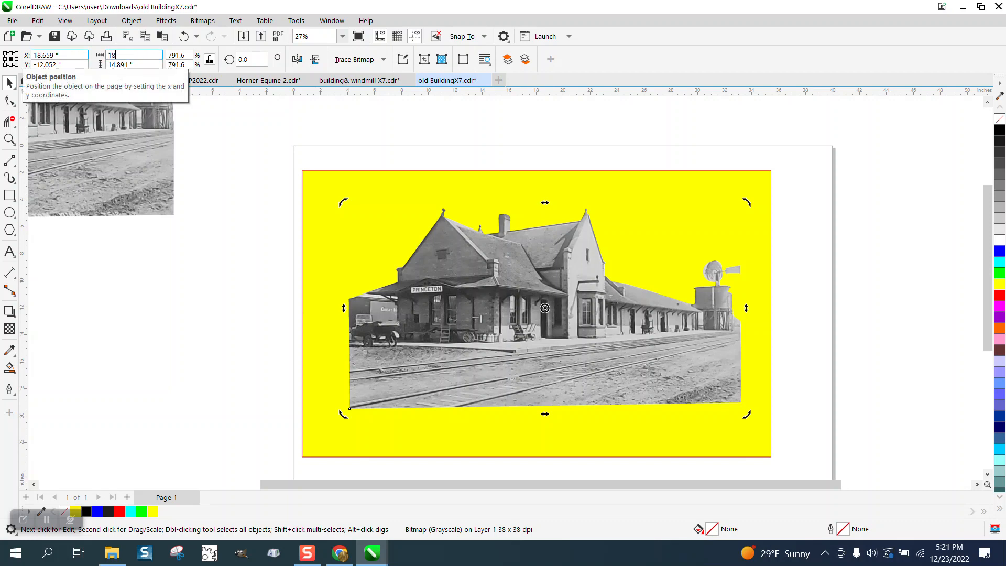
{"action": "key", "text": "Return"}
{"action": "left_click", "coordinate": [515, 198]}
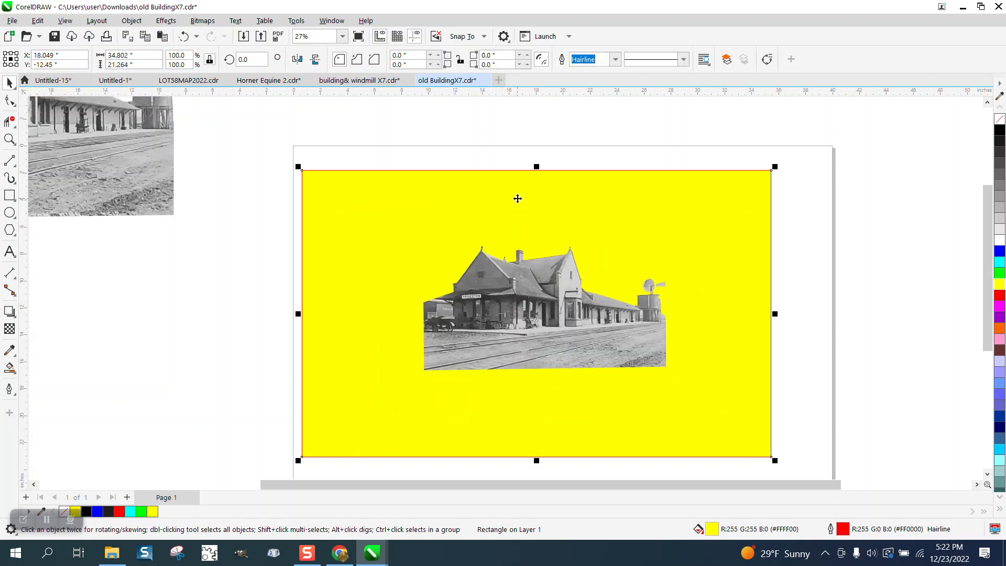
{"action": "key", "text": "Delete"}
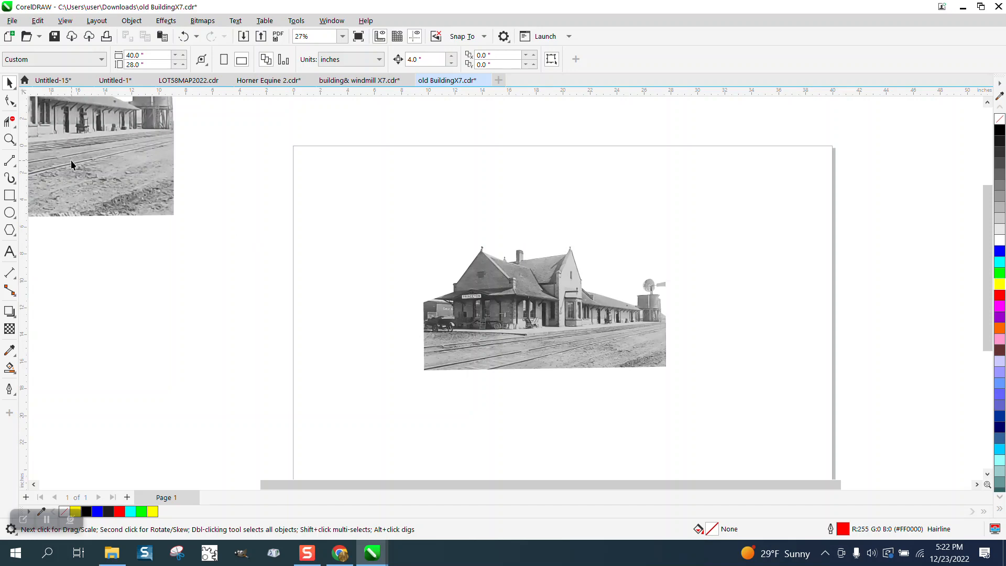
Step: Set the nudge distance to 19 inches, move the cut-out that far right and place a duplicate at its original position
{"action": "left_click", "coordinate": [10, 139]}
{"action": "left_click_drag", "start_coordinate": [410, 234], "coordinate": [728, 429]}
{"action": "scroll", "coordinate": [568, 268], "scroll_direction": "down", "scroll_amount": 10}
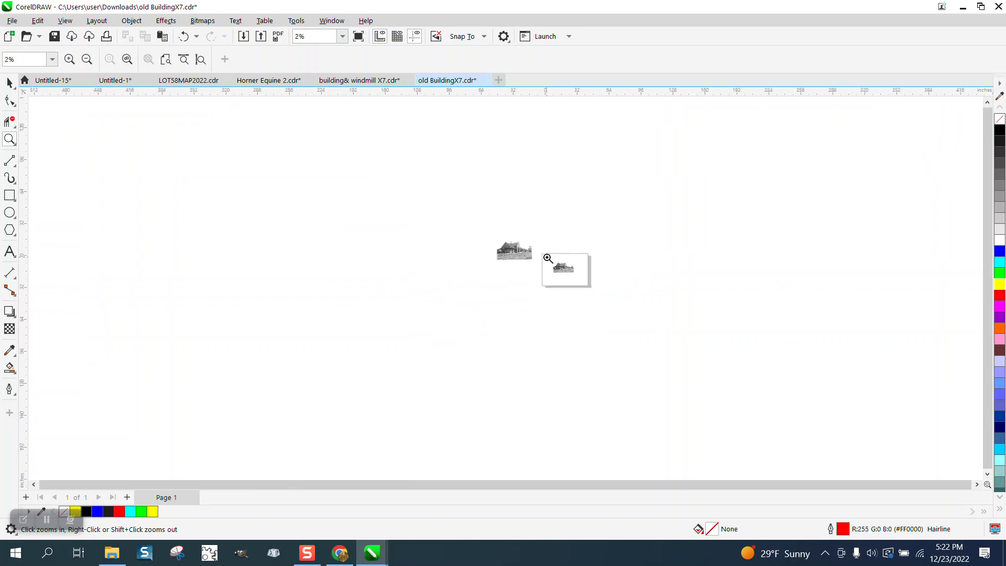
{"action": "scroll", "coordinate": [214, 193], "scroll_direction": "up", "scroll_amount": 1}
{"action": "left_click_drag", "start_coordinate": [765, 290], "coordinate": [860, 348]}
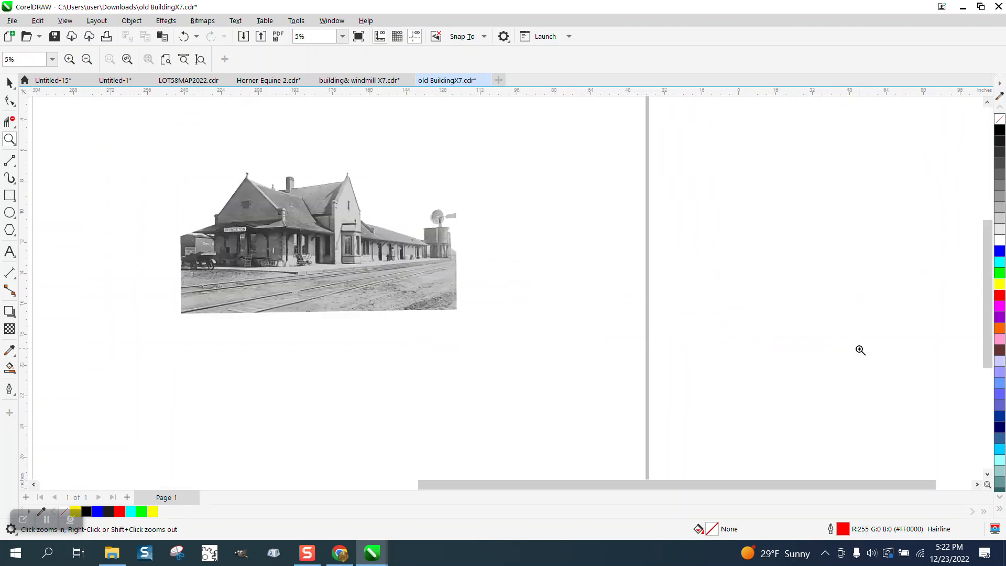
{"action": "left_click", "coordinate": [10, 82]}
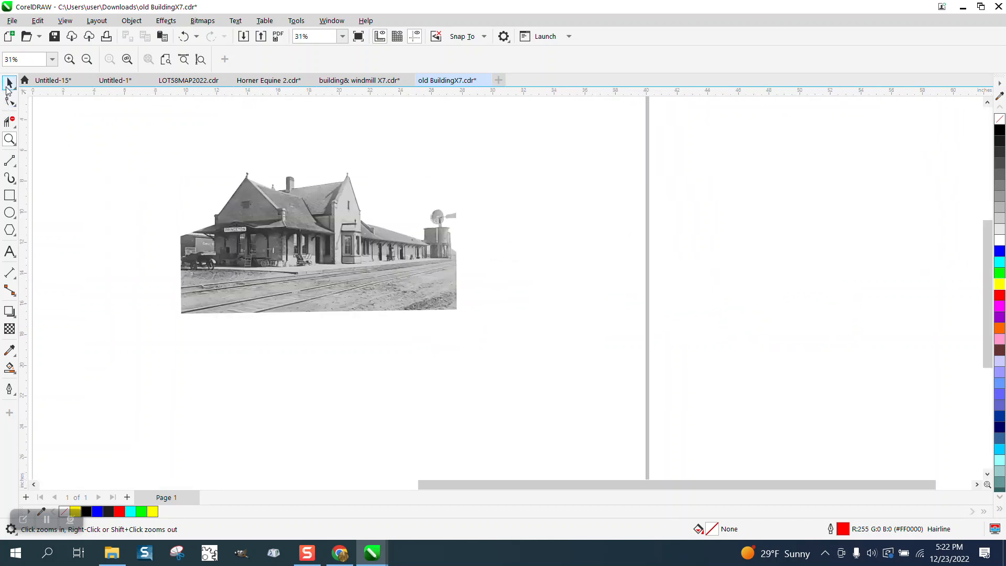
{"action": "left_click", "coordinate": [317, 204]}
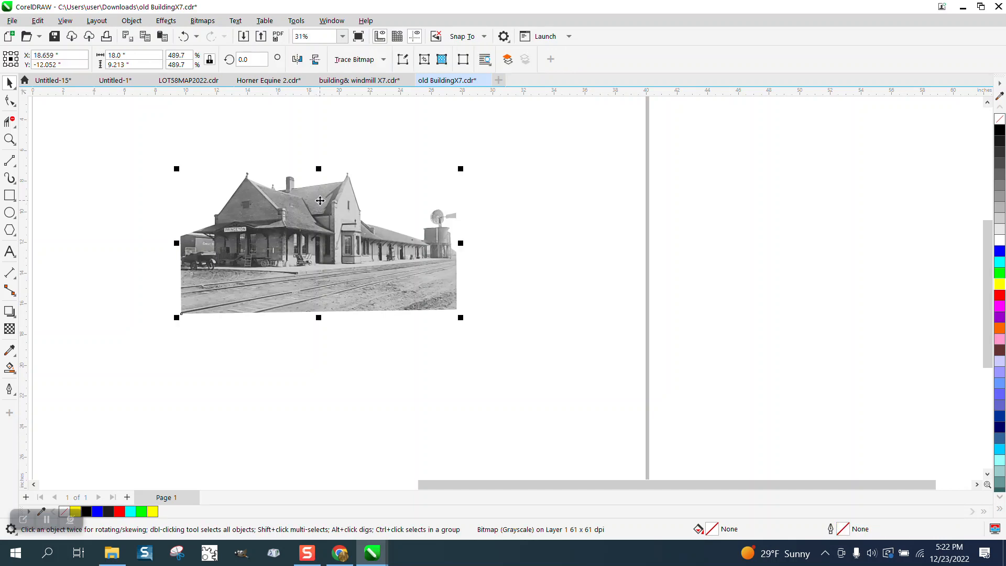
{"action": "left_click", "coordinate": [432, 153]}
{"action": "left_click", "coordinate": [436, 63]}
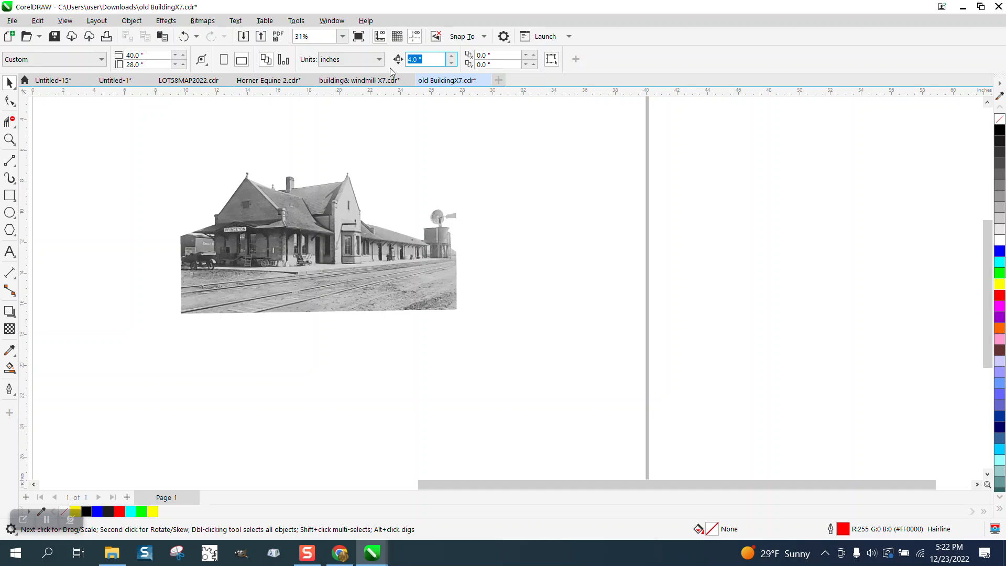
{"action": "type", "text": "19"}
{"action": "left_click", "coordinate": [375, 270]}
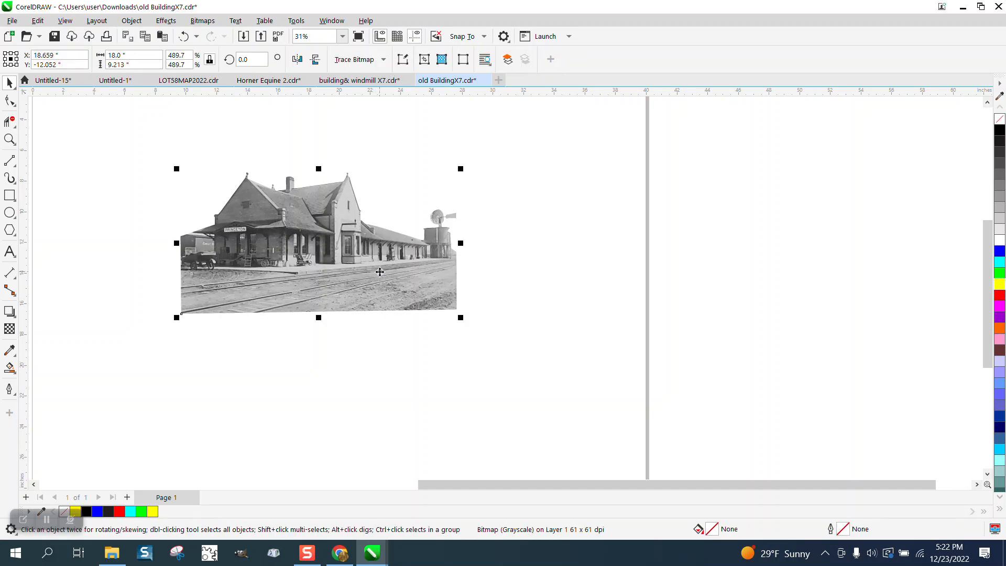
{"action": "key", "text": "Right"}
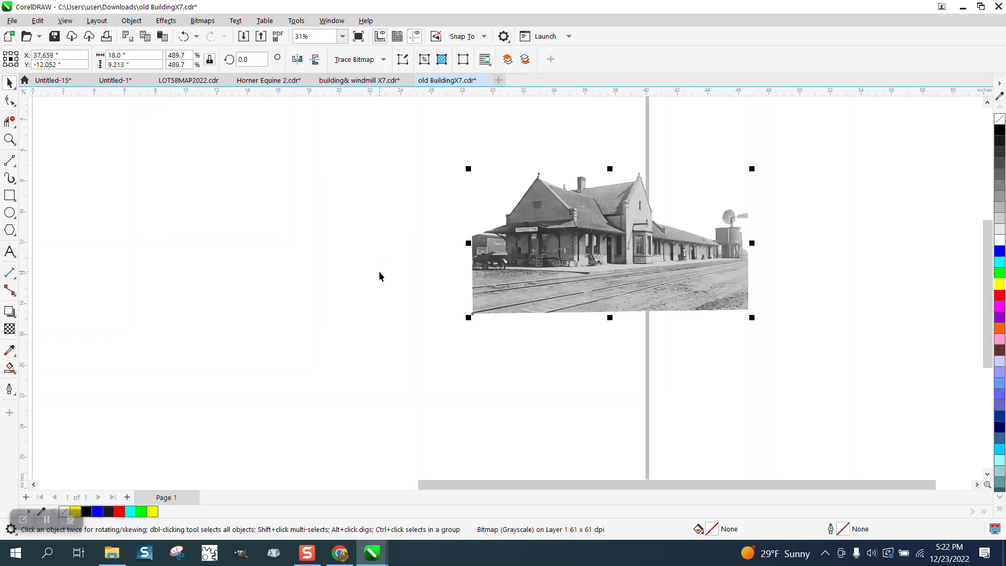
{"action": "key", "text": "Left"}
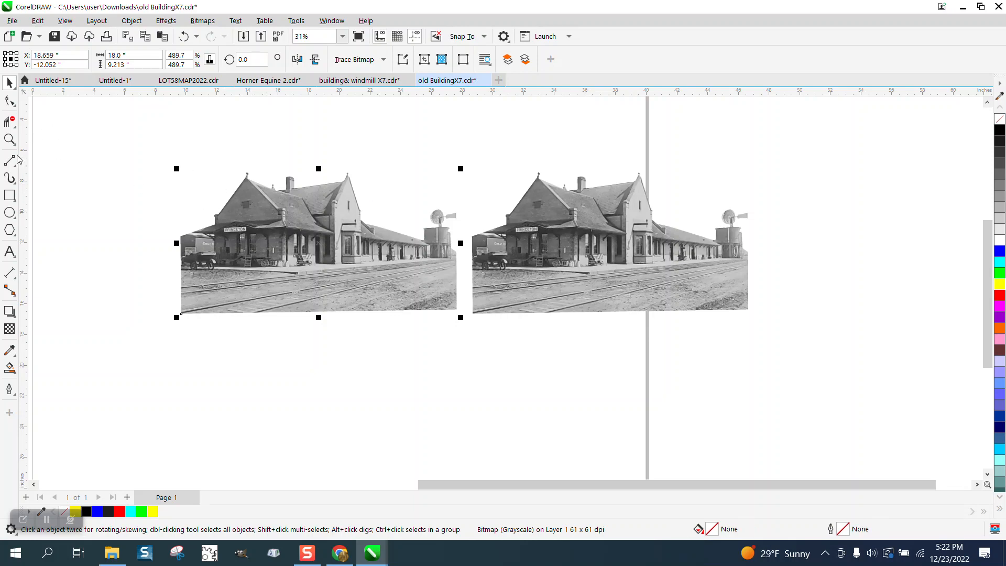
Step: Crop the left copy to the area around the PRINCETON sign, about 4.6 by 2.4 inches
{"action": "left_click", "coordinate": [10, 139]}
{"action": "left_click_drag", "start_coordinate": [143, 172], "coordinate": [351, 270]}
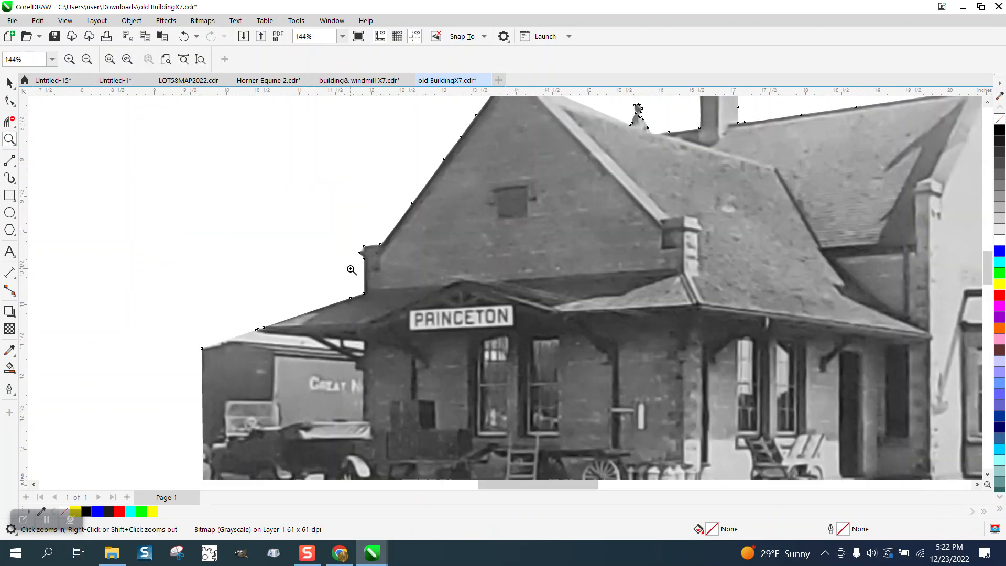
{"action": "left_click", "coordinate": [14, 128]}
{"action": "left_click", "coordinate": [44, 126]}
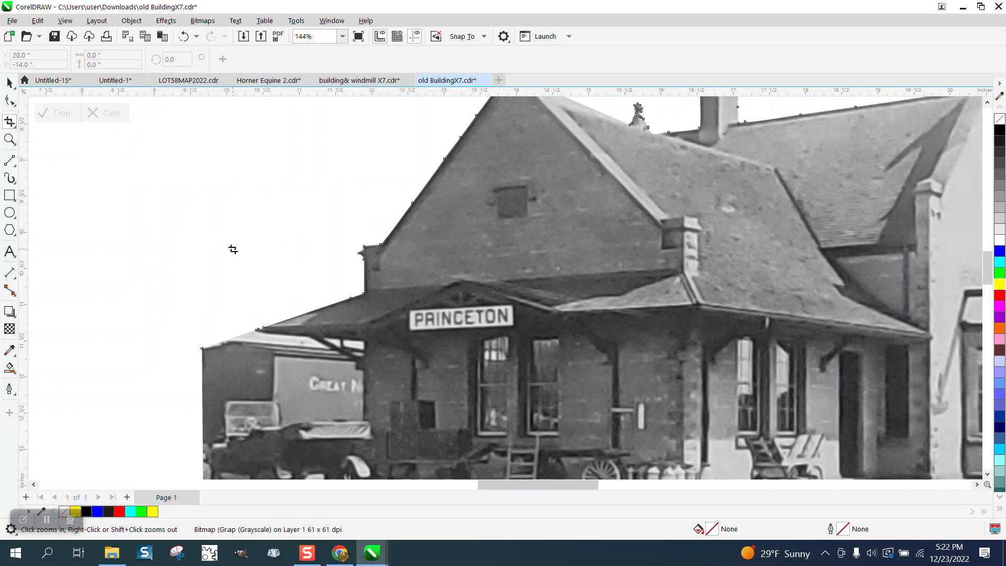
{"action": "left_click_drag", "start_coordinate": [250, 249], "coordinate": [581, 422]}
{"action": "left_click", "coordinate": [57, 113]}
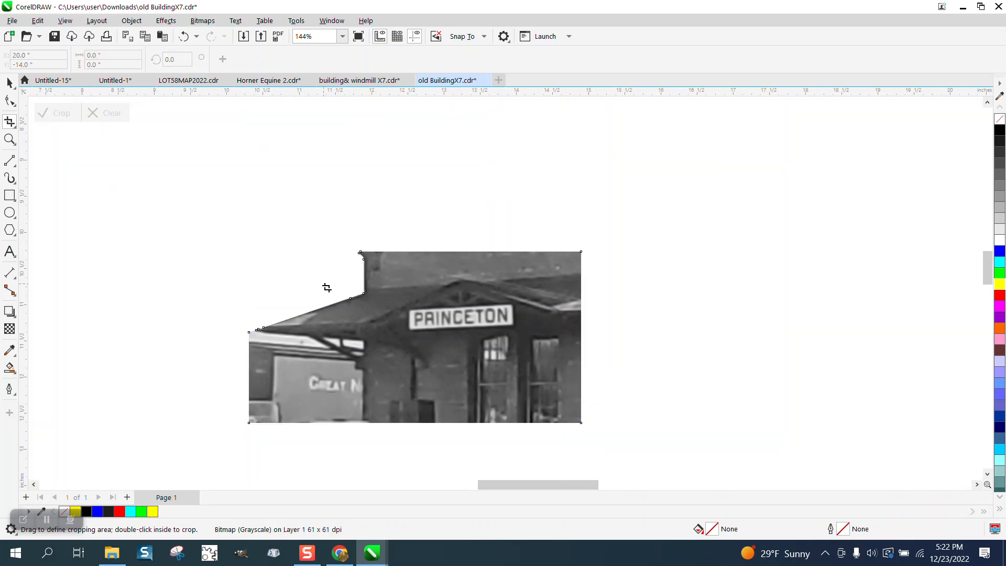
Step: Move the cropped PRINCETON piece to the page's upper-left corner and delete it
{"action": "left_click", "coordinate": [9, 82]}
{"action": "scroll", "coordinate": [515, 342], "scroll_direction": "down", "scroll_amount": 6}
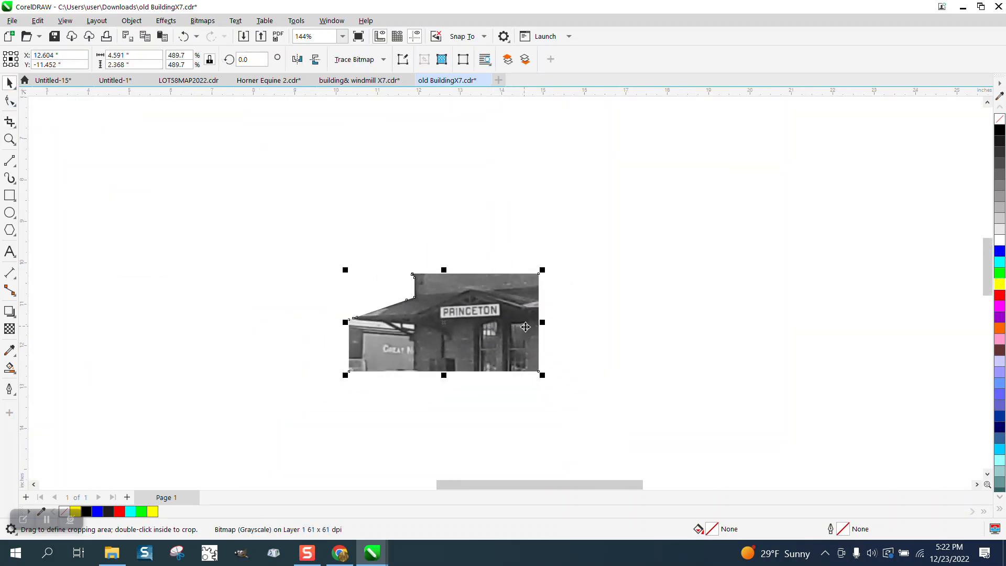
{"action": "left_click_drag", "start_coordinate": [515, 342], "coordinate": [360, 187]}
{"action": "left_click", "coordinate": [10, 139]}
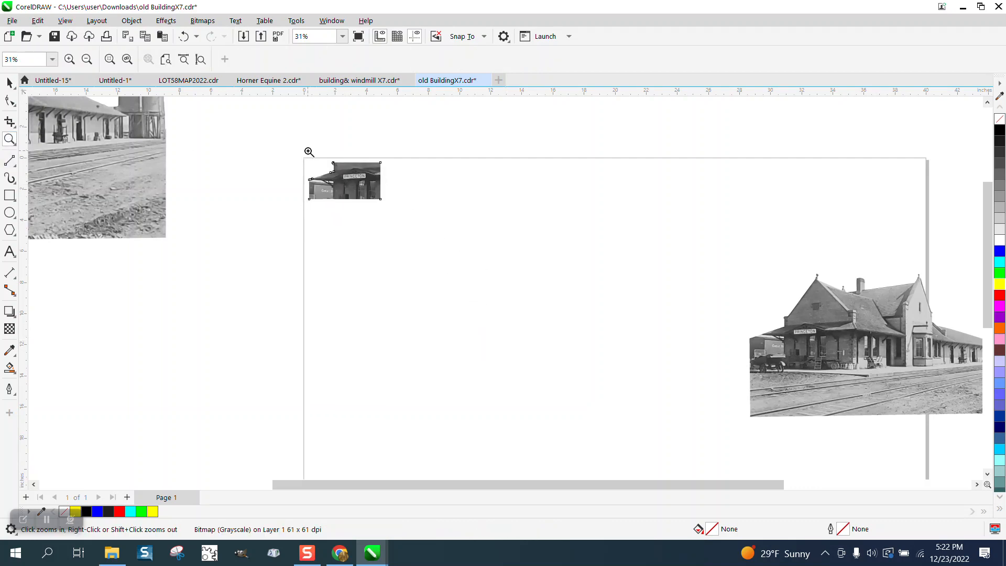
{"action": "left_click_drag", "start_coordinate": [307, 152], "coordinate": [421, 223]}
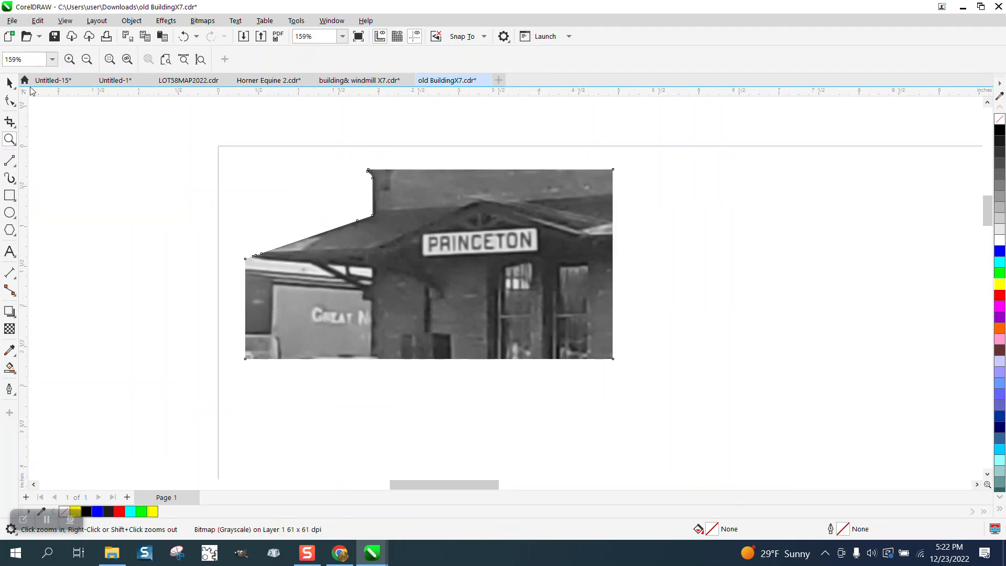
{"action": "left_click", "coordinate": [9, 82]}
{"action": "left_click", "coordinate": [470, 235]}
{"action": "key", "text": "Delete"}
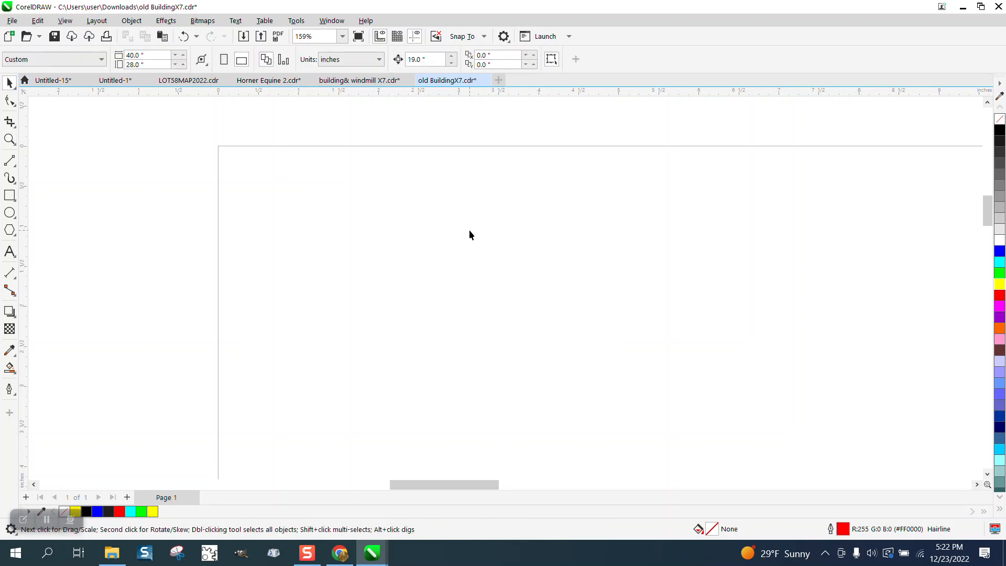
Step: Move the remaining 18-inch cut-out into the page's upper-left corner and deselect it
{"action": "scroll", "coordinate": [469, 235], "scroll_direction": "down", "scroll_amount": 6}
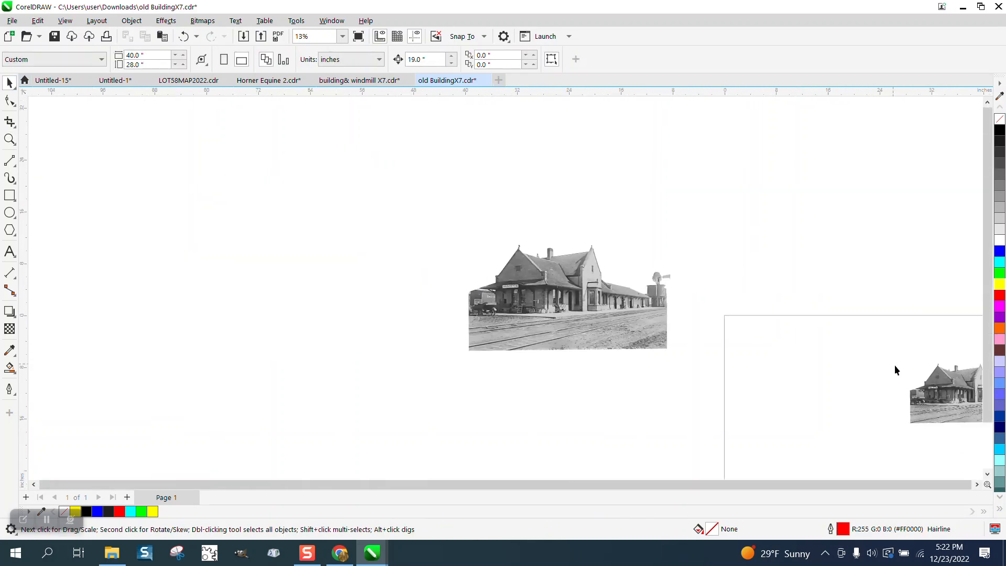
{"action": "left_click_drag", "start_coordinate": [941, 390], "coordinate": [765, 349]}
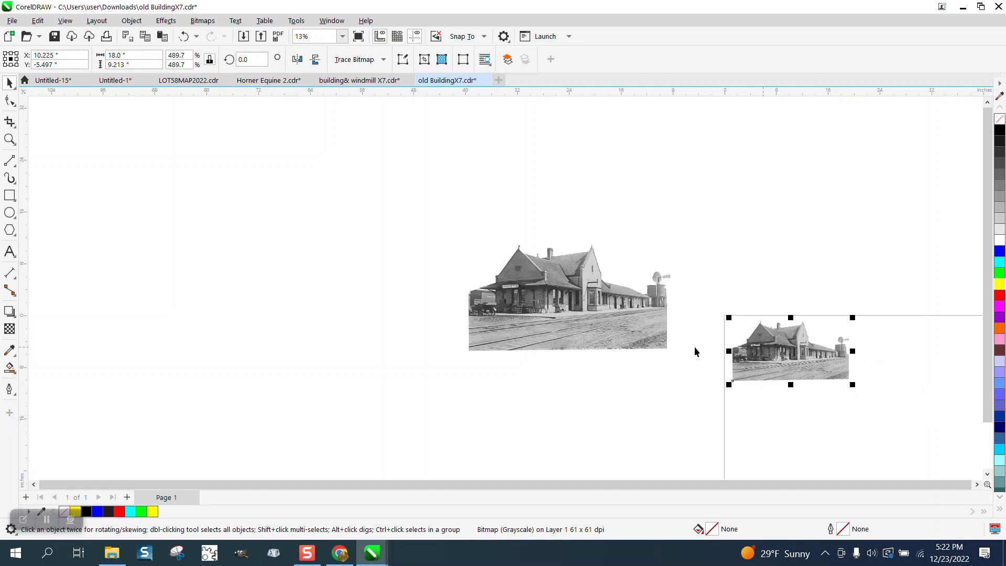
{"action": "left_click", "coordinate": [681, 353]}
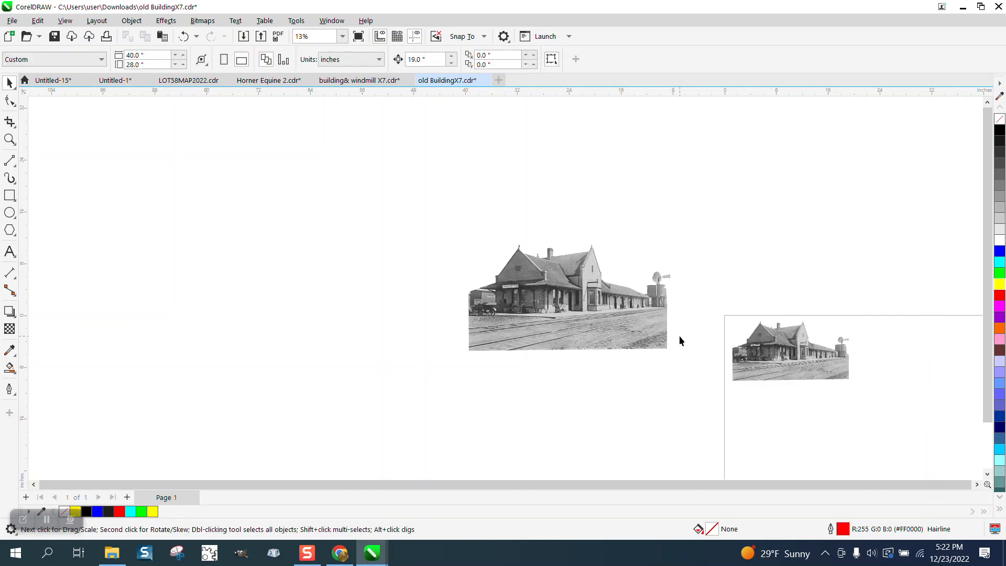